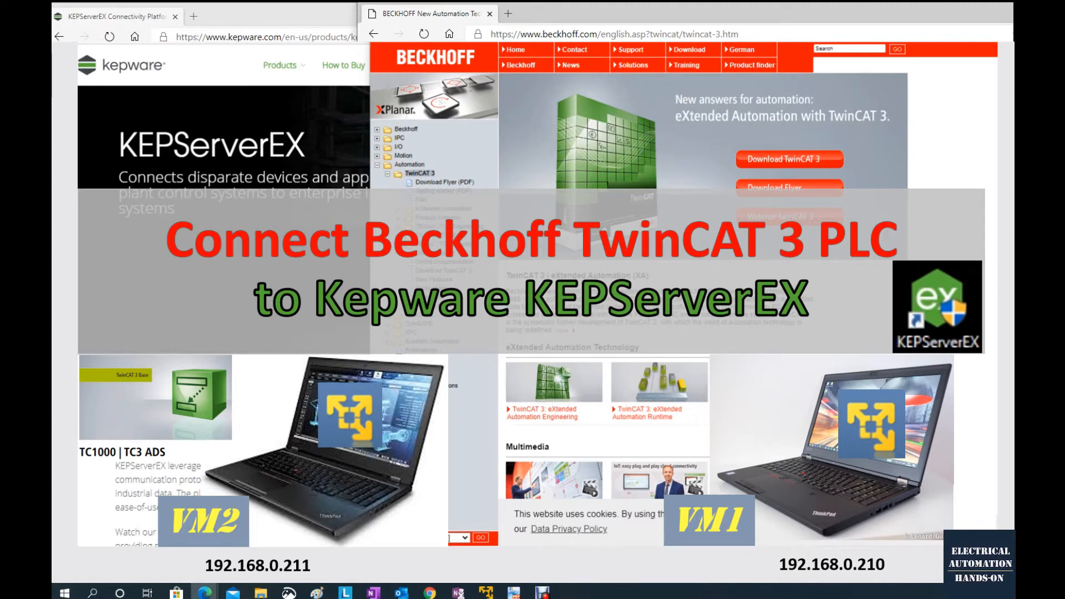
- Browse the Beckhoff website to the TwinCAT 3 Engineering download page and review the eXtended Automation Engineering (XAE) entry
left_click(367, 35)
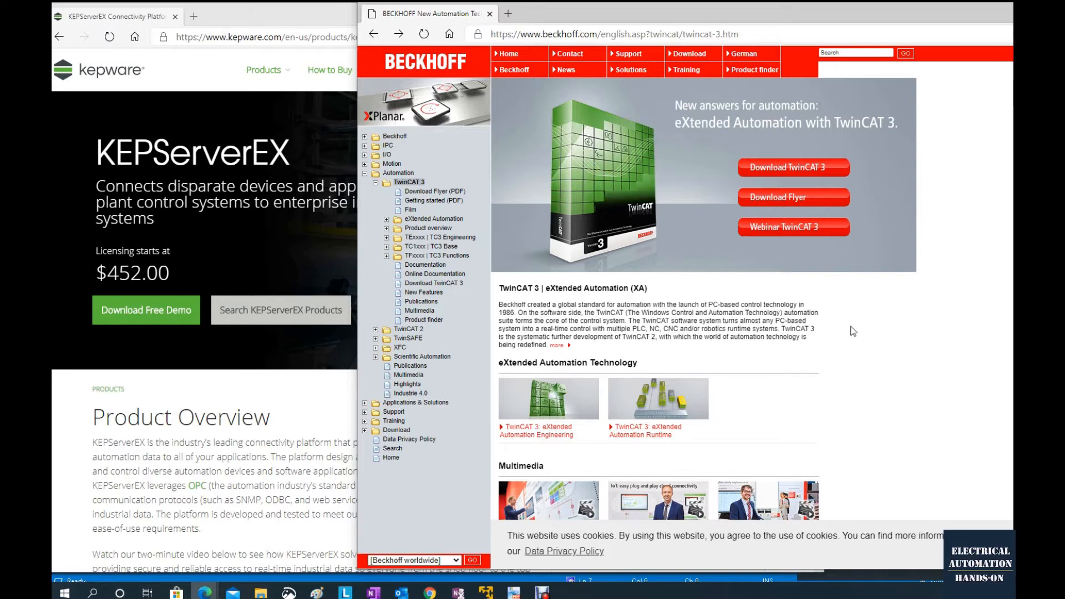
left_click(804, 173)
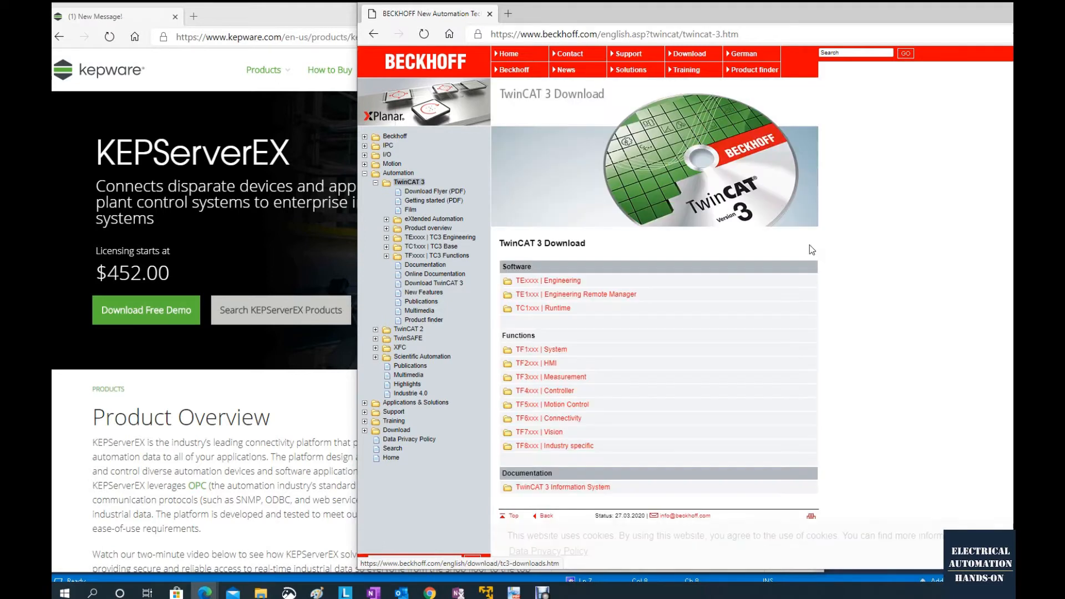
left_click(555, 284)
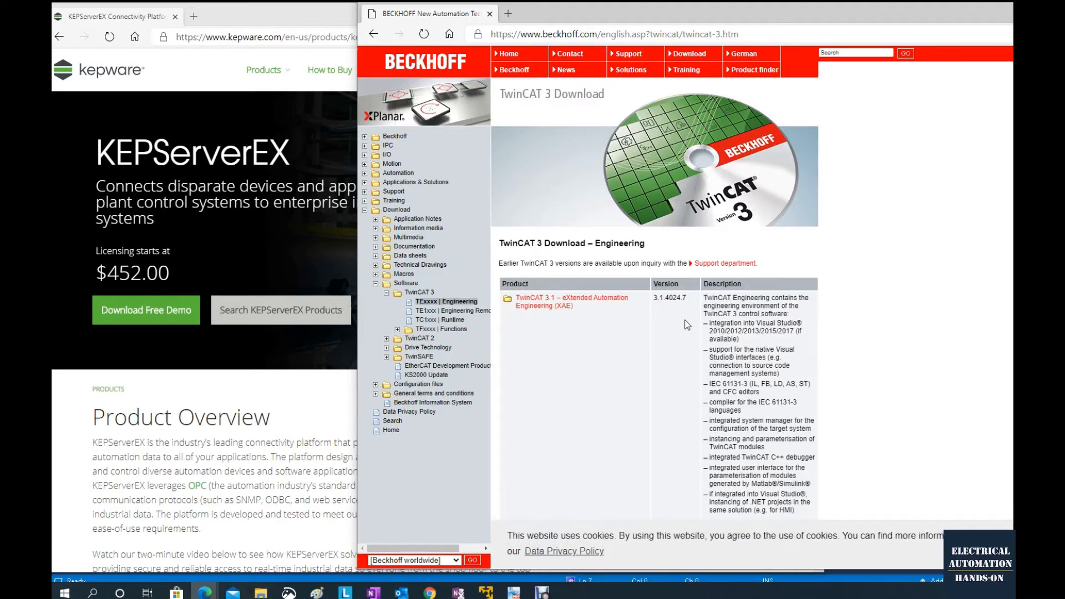
scroll(671, 312, "down", 1)
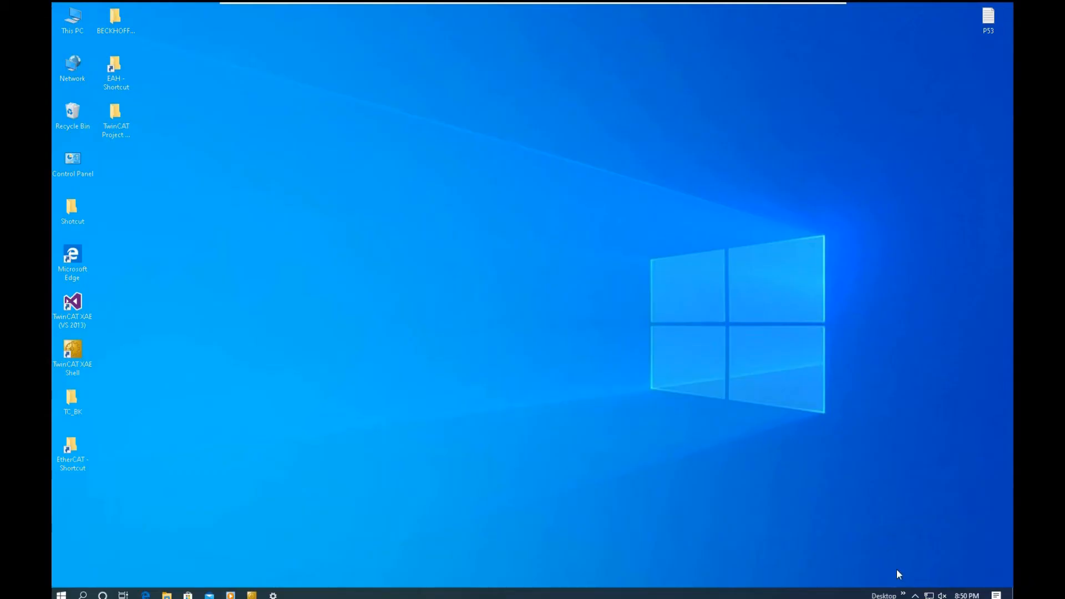
- Launch TwinCAT XAE (TcXaeShell) from the TwinCAT system tray icon
left_click(915, 595)
right_click(915, 531)
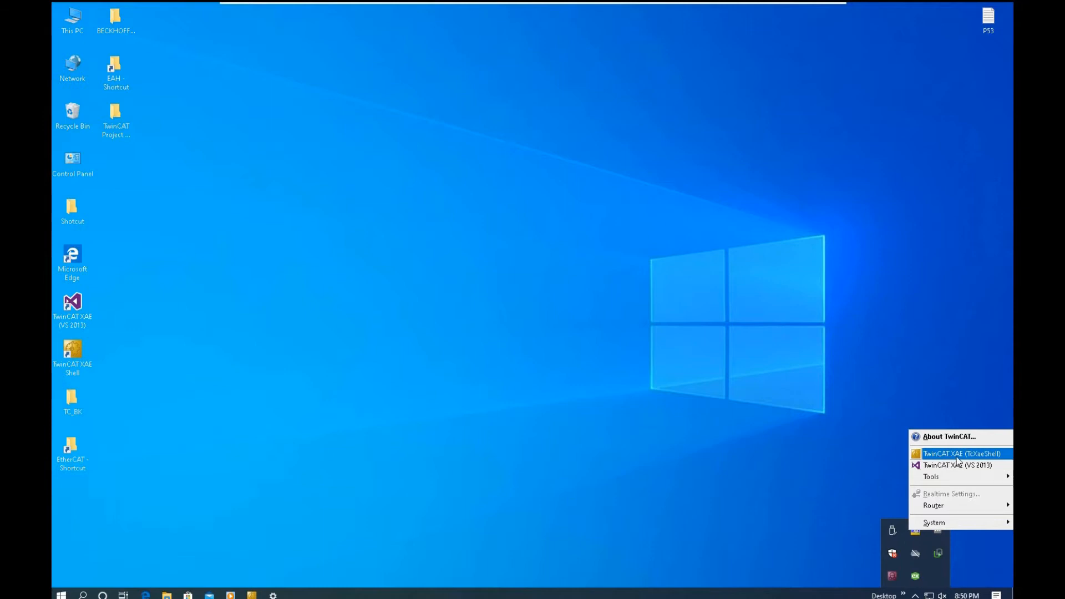
left_click(957, 458)
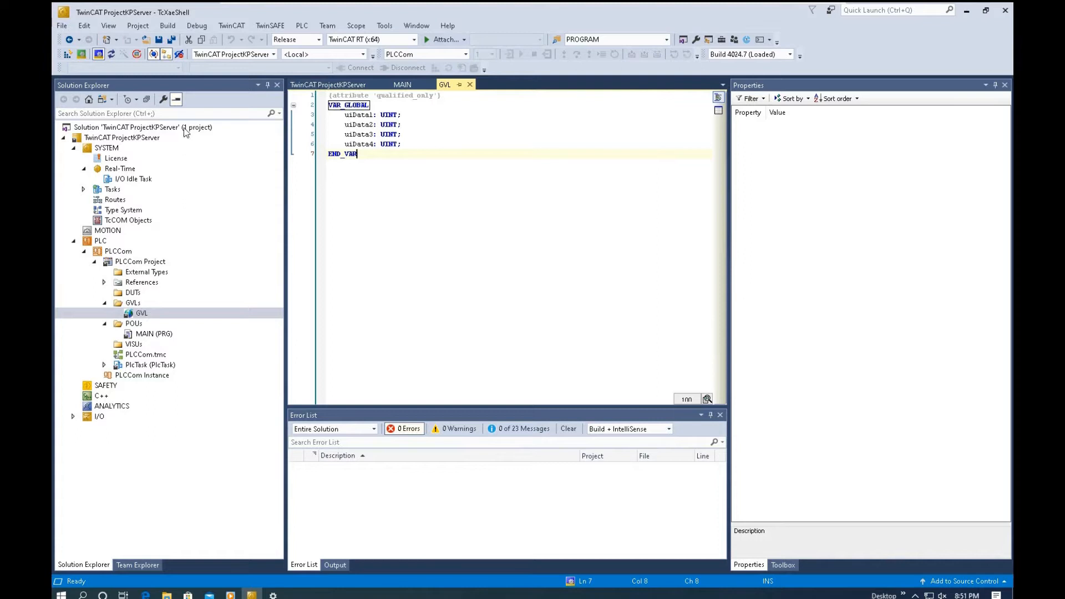
left_click(133, 304)
right_click(133, 304)
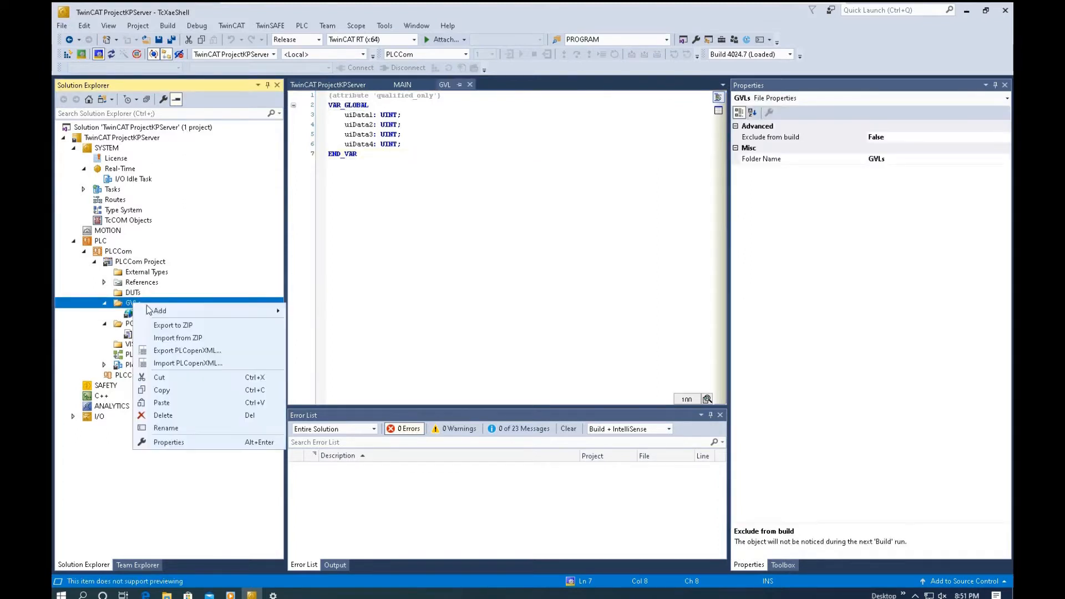
mouse_move(194, 309)
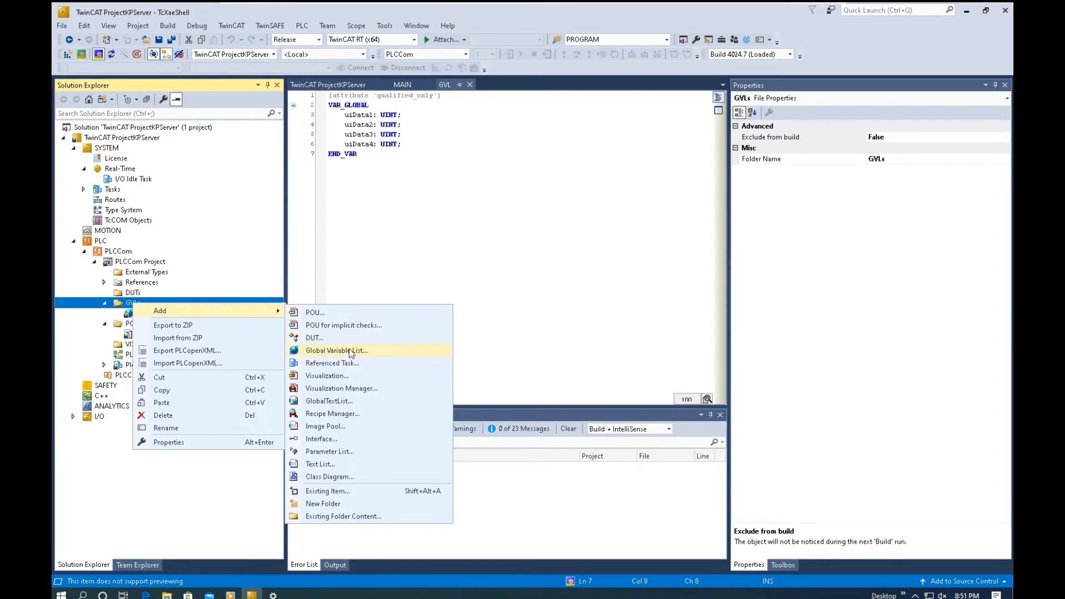
key("Escape")
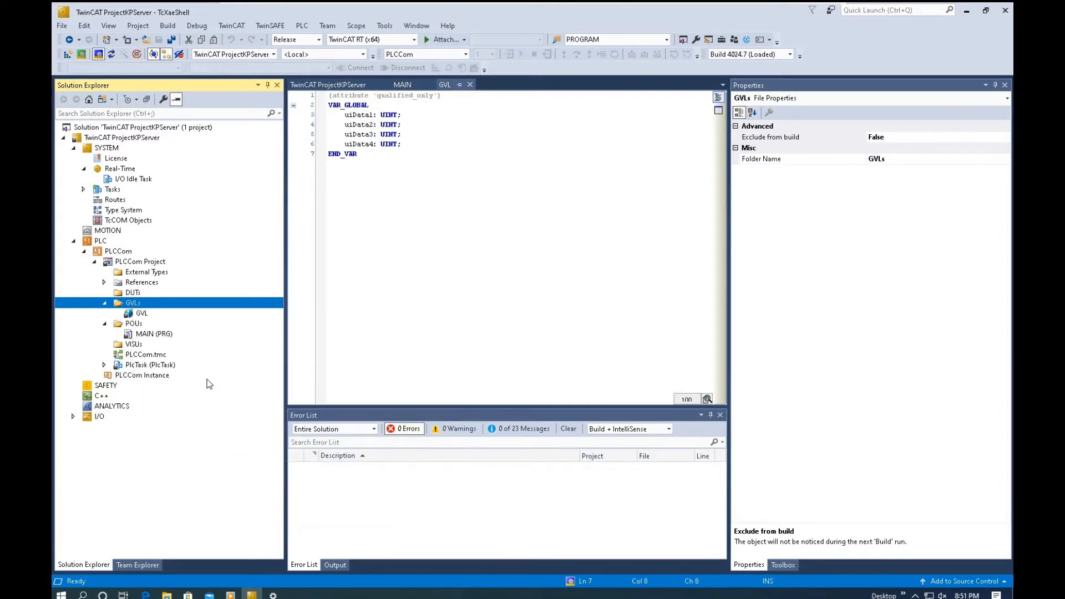
- Review the GVL variables, and add the line "GVL.uiData4 := GVL.uiData1 + GVL.uiData2;" to the MAIN program
double_click(141, 314)
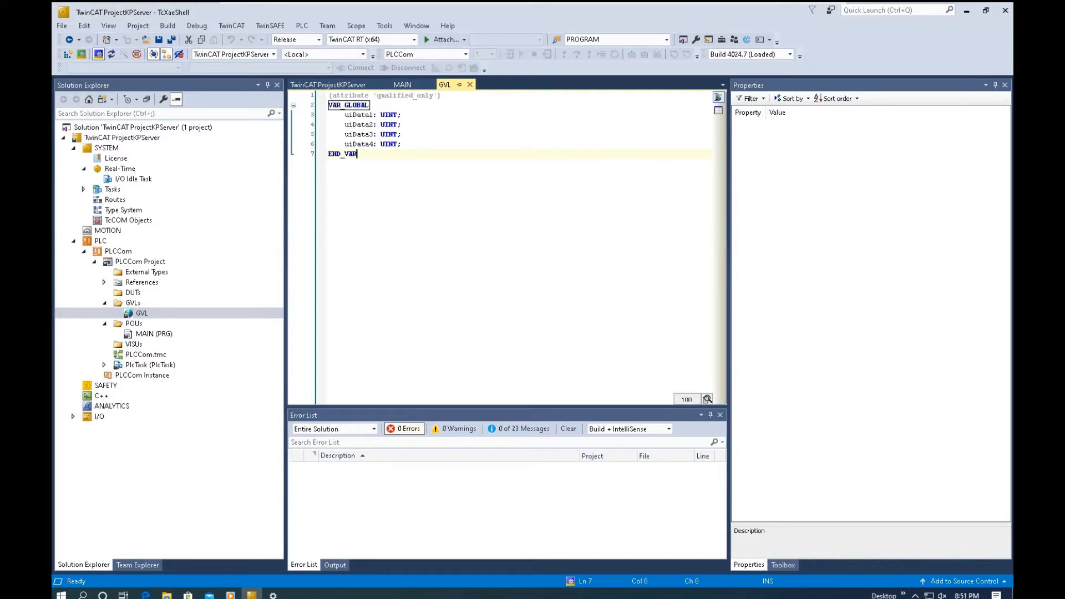
double_click(161, 335)
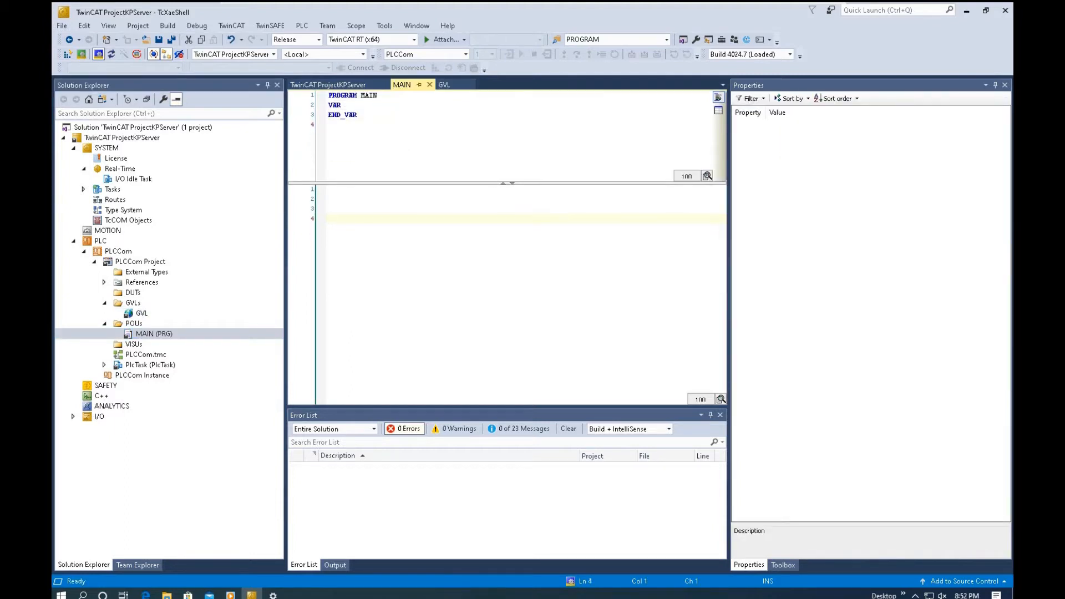
type("GVL.")
double_click(370, 258)
type(":= GVL.")
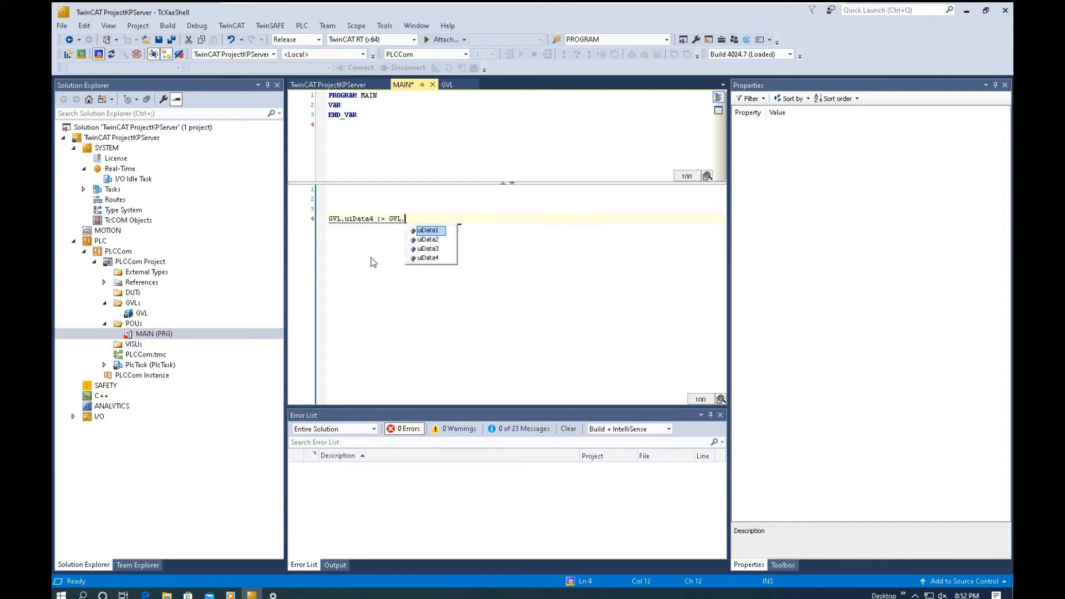
double_click(436, 232)
type("+ ")
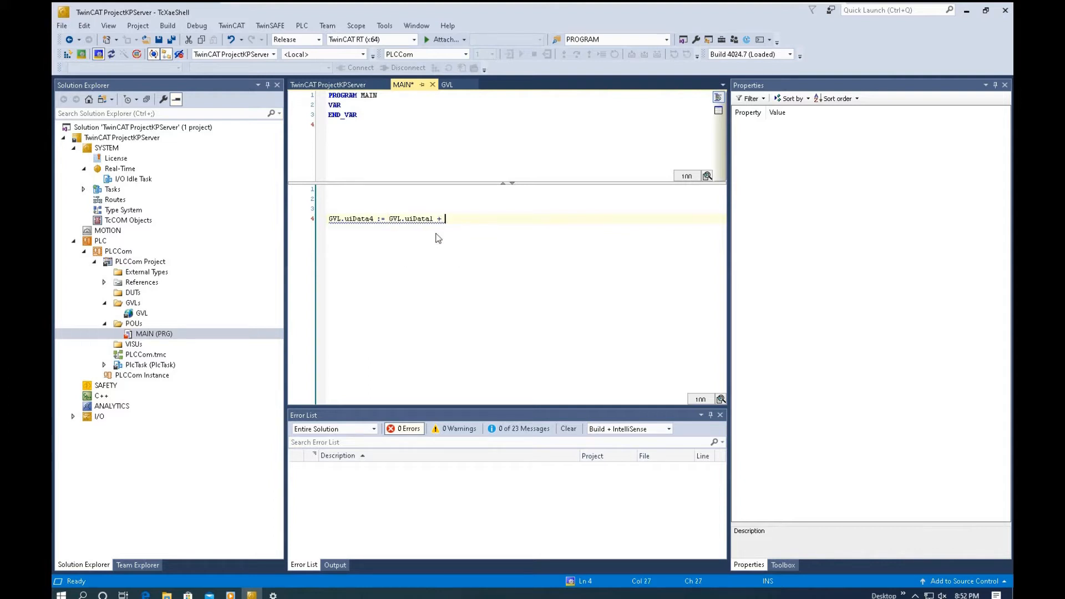
type("GVL.")
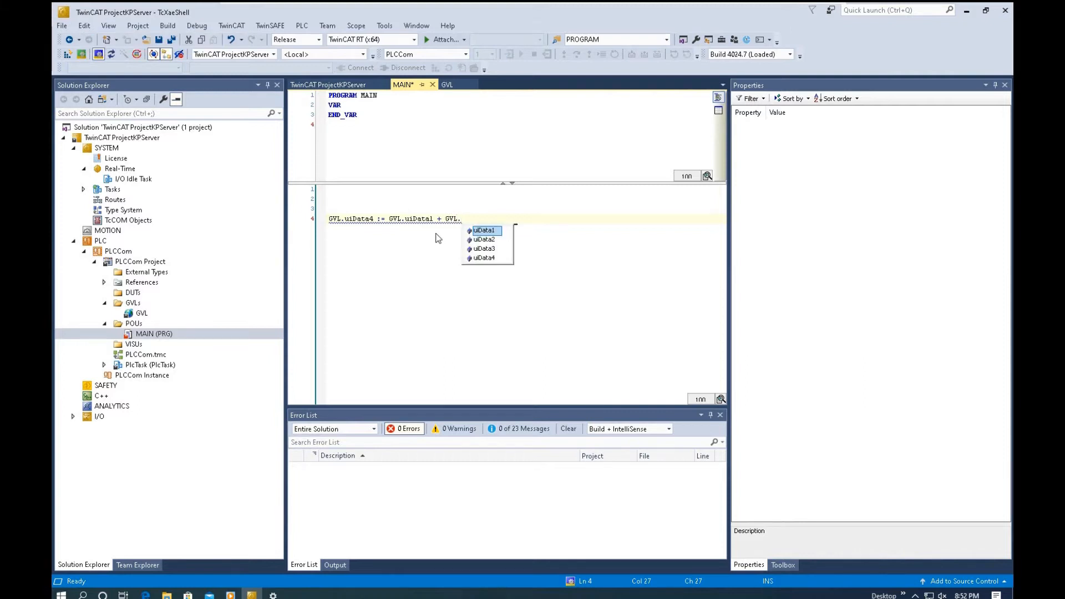
key("Escape")
type("uiData2;")
key("Return")
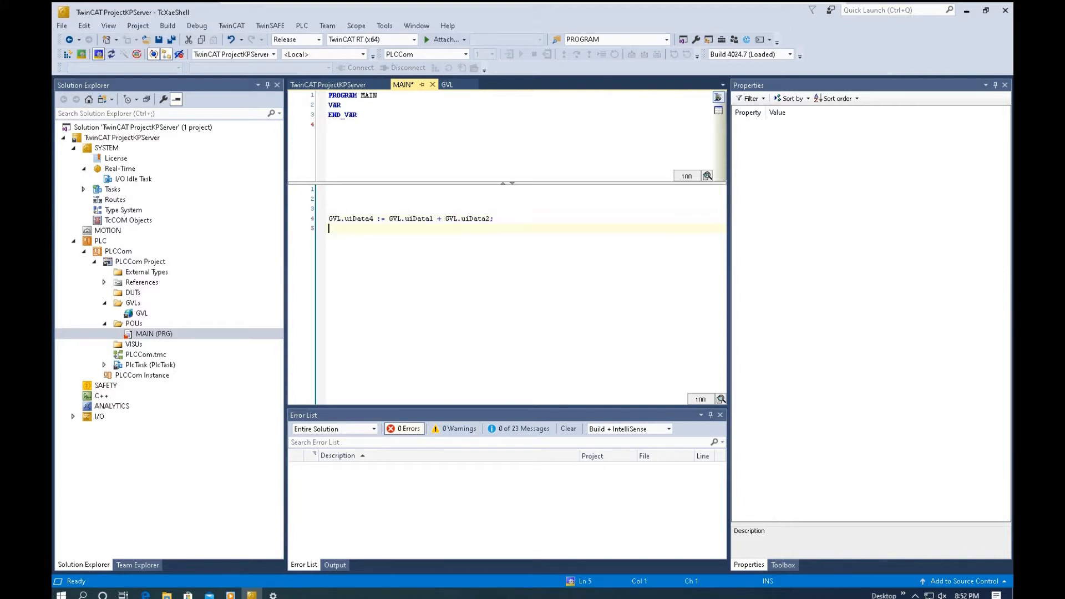
- Recheck GVL and MAIN, and enable TMC File and TPY File as target files in the PLCCom settings
left_click(447, 85)
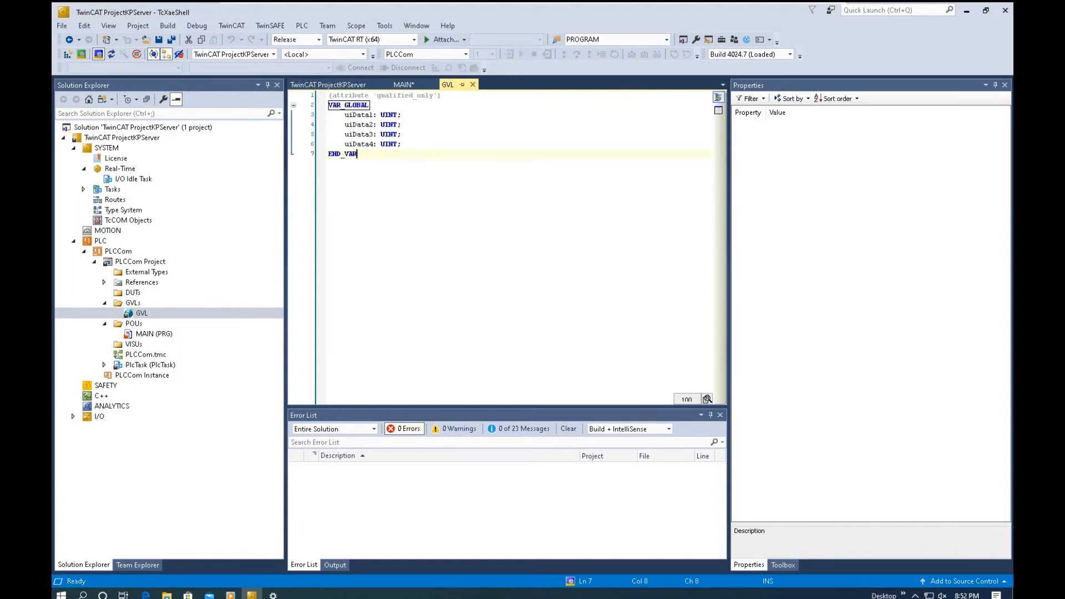
double_click(155, 334)
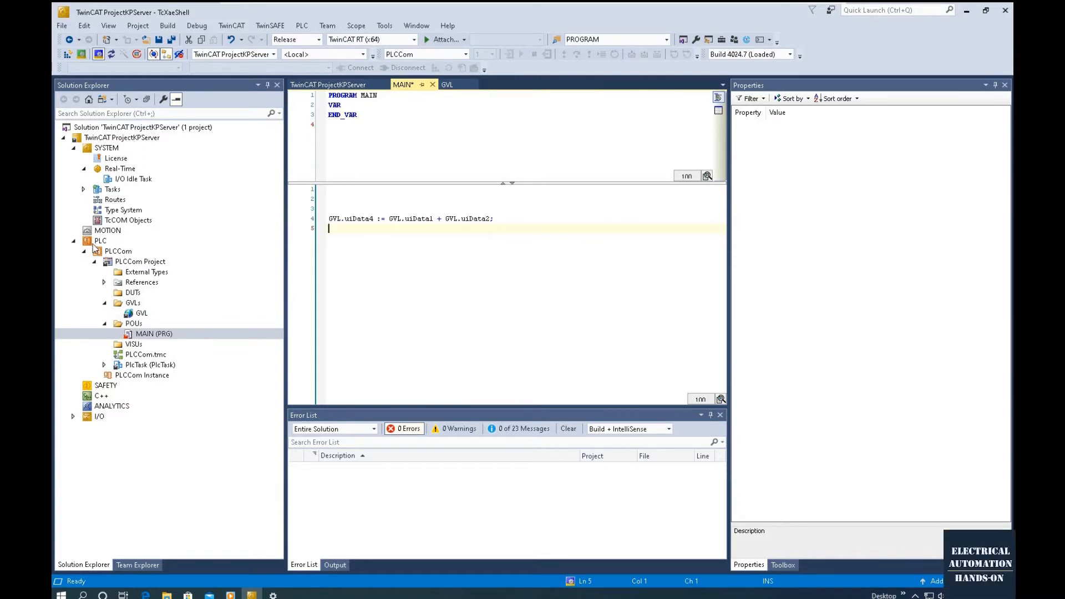
double_click(107, 253)
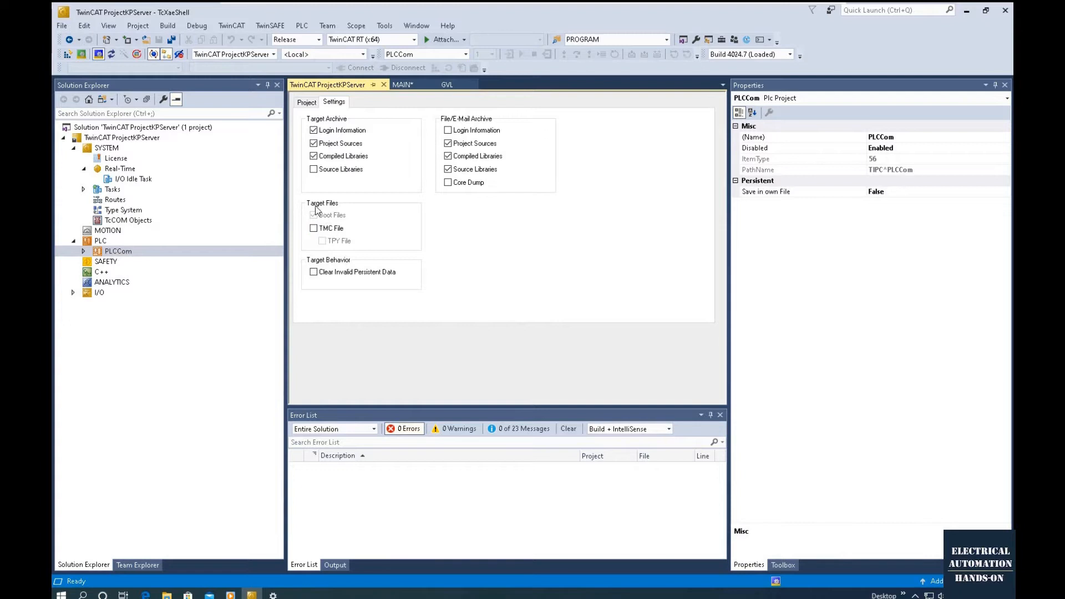
left_click(314, 228)
left_click(322, 240)
left_click(83, 252)
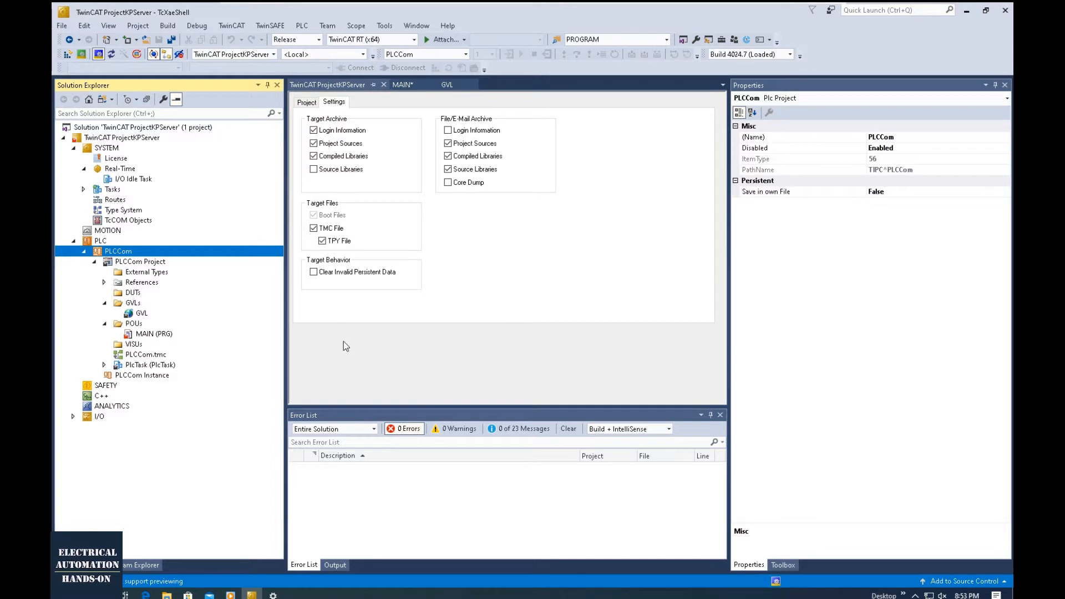
- Check the port number in the PLCCom project's general properties
double_click(142, 314)
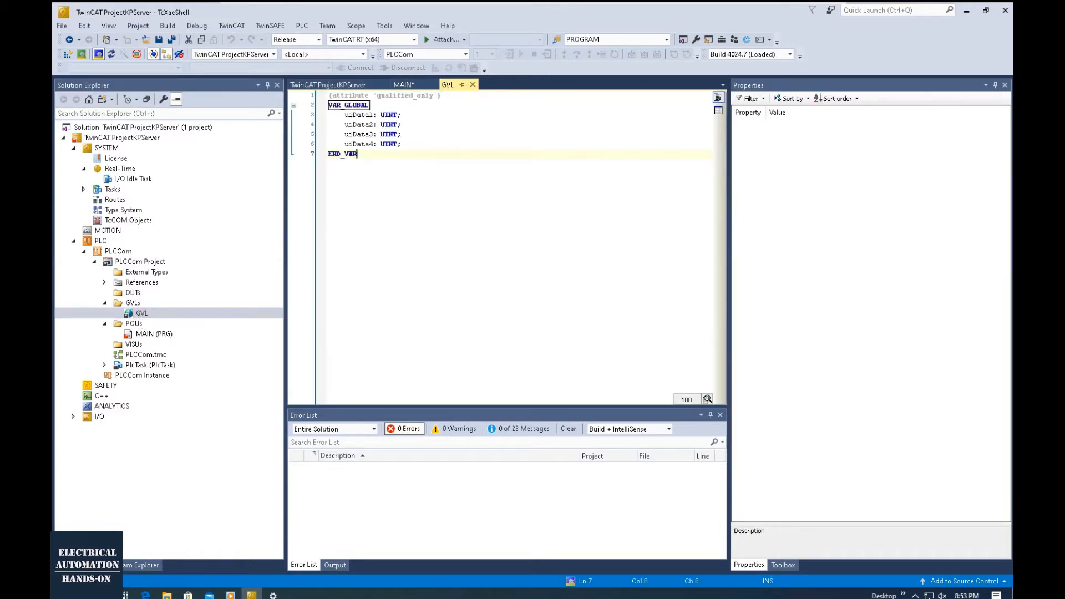
double_click(163, 265)
double_click(128, 262)
double_click(123, 252)
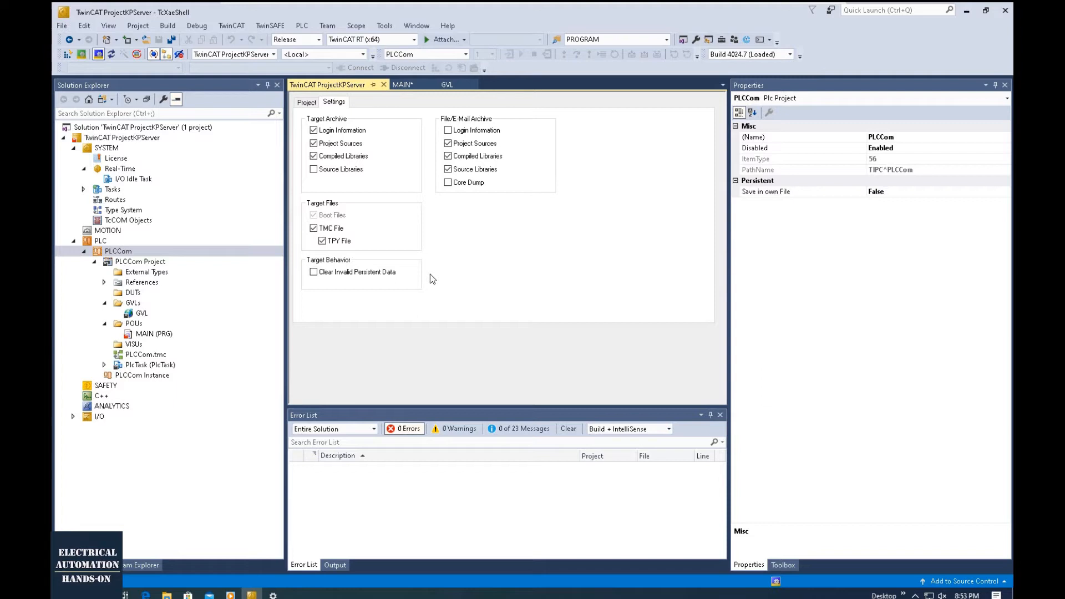
double_click(155, 263)
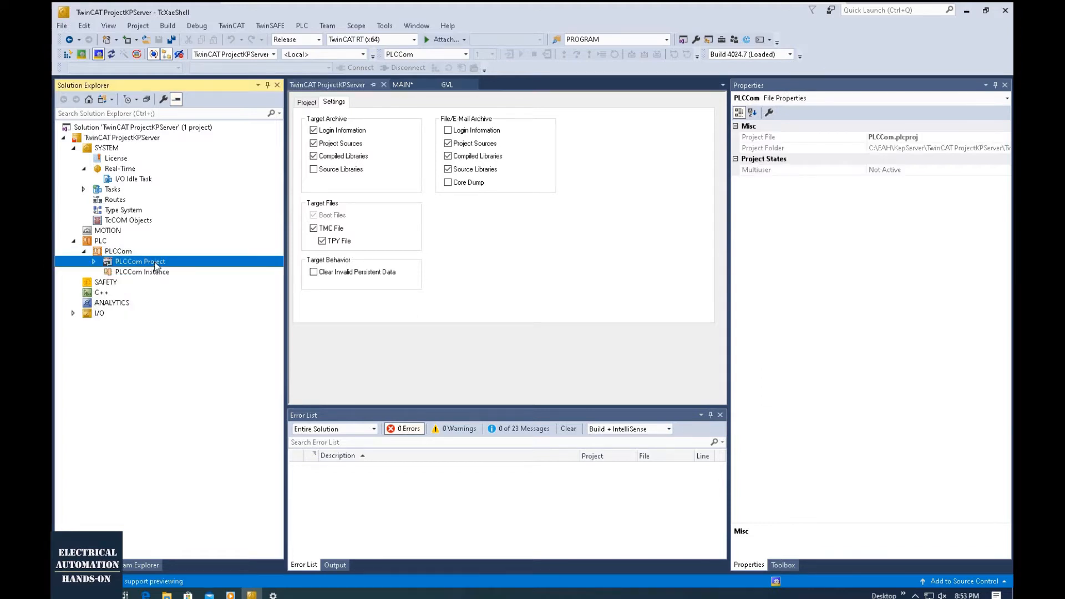
left_click(306, 102)
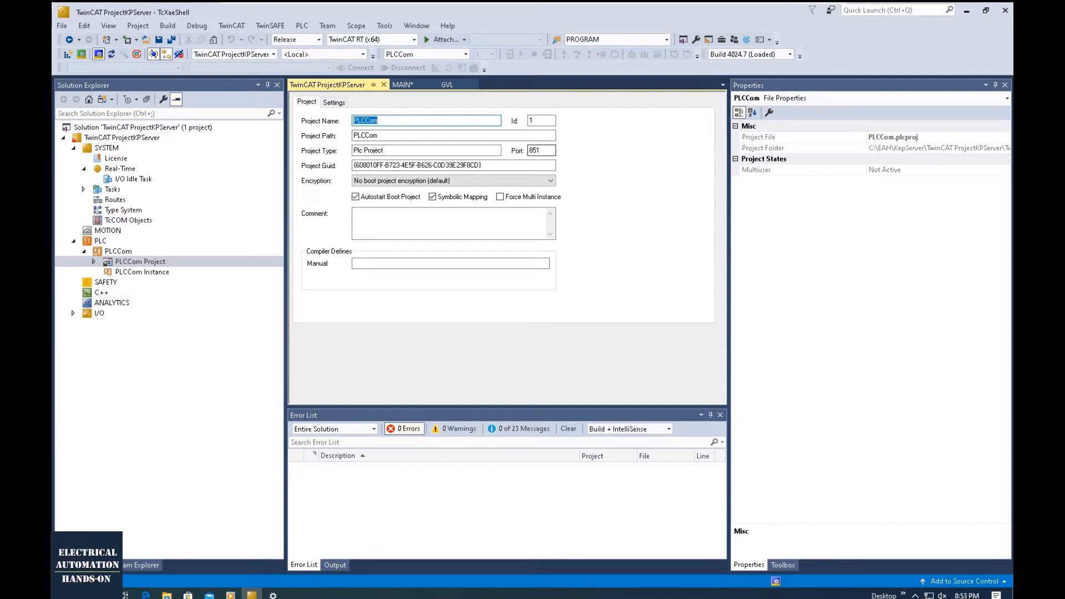
double_click(535, 154)
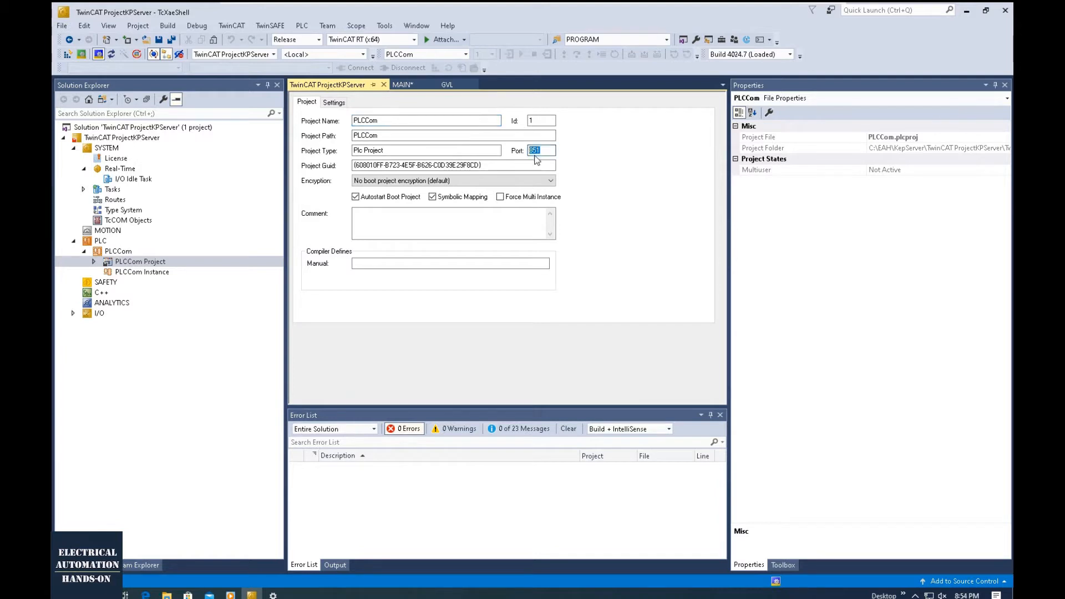
- Check the local computer's AMS Net ID in the TwinCAT router's Change AMS NetId dialog and accept it
left_click(915, 595)
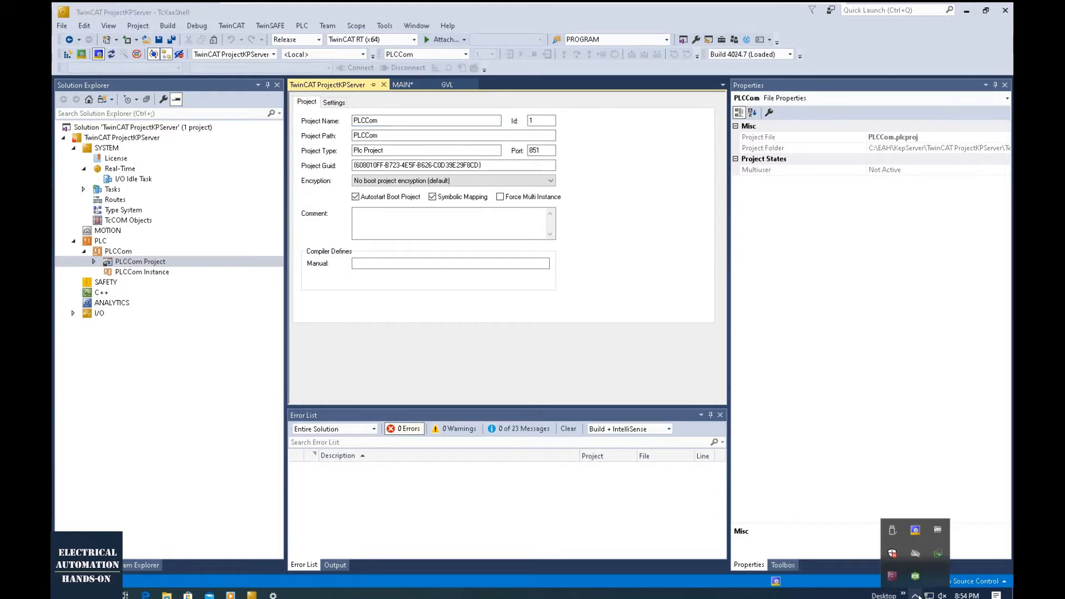
left_click(915, 531)
mouse_move(943, 506)
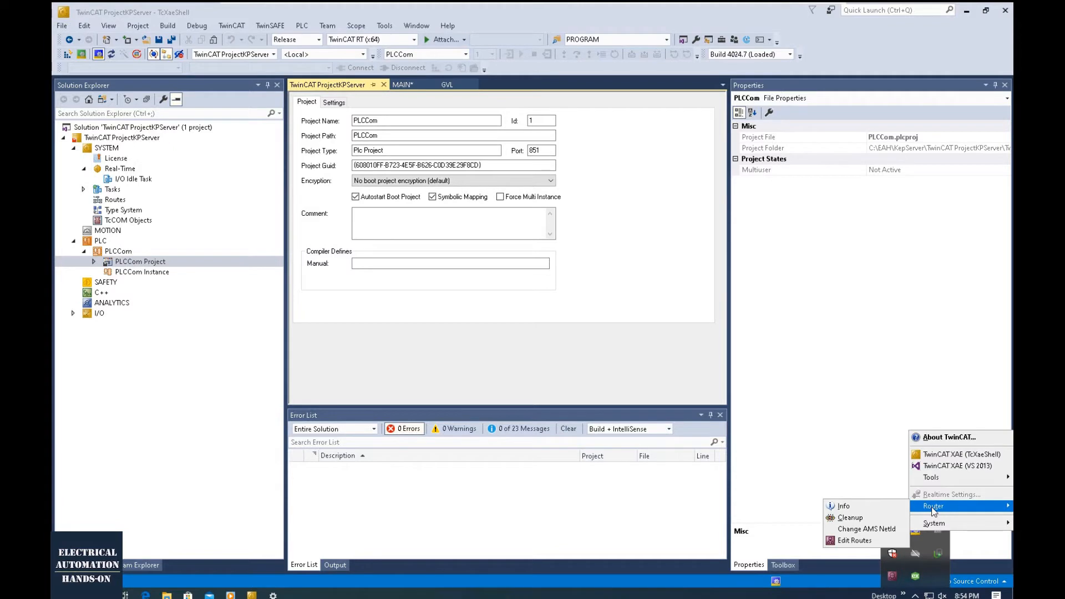
left_click(883, 530)
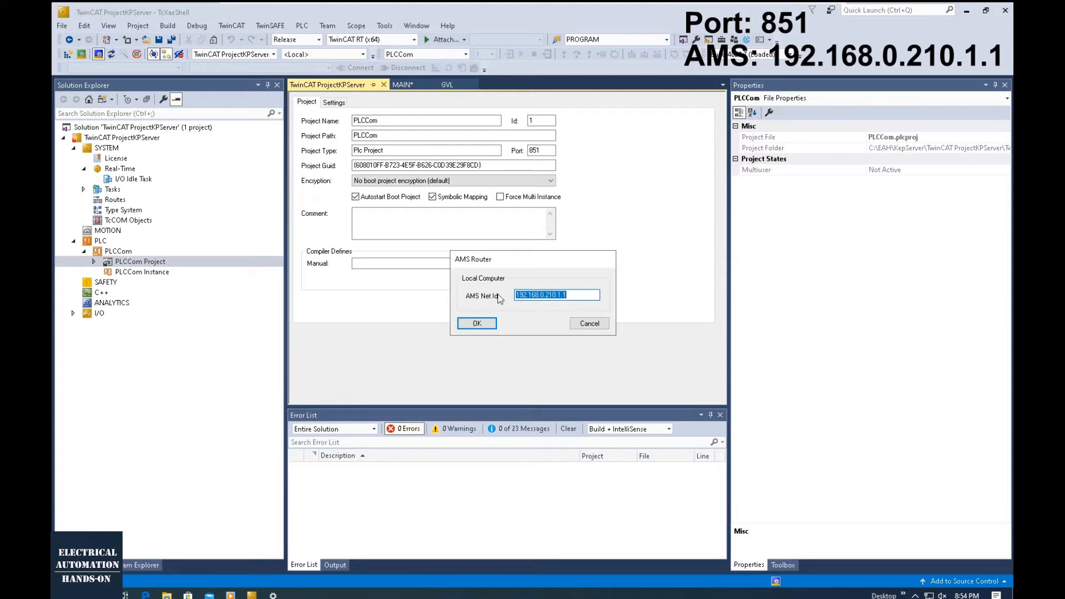
left_click(562, 295)
left_click_drag(556, 295, 515, 296)
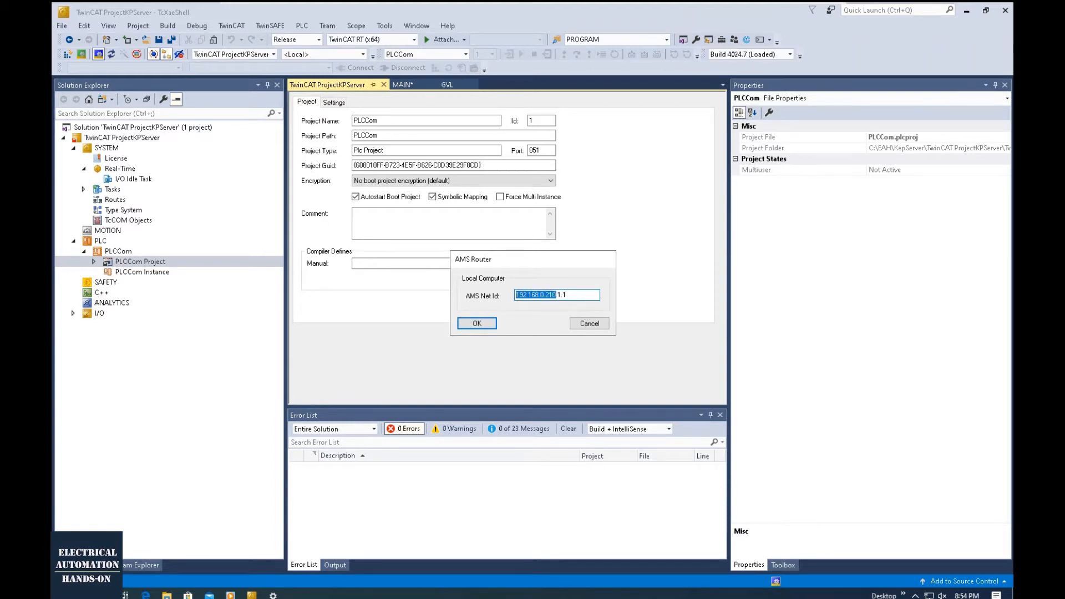
left_click(478, 324)
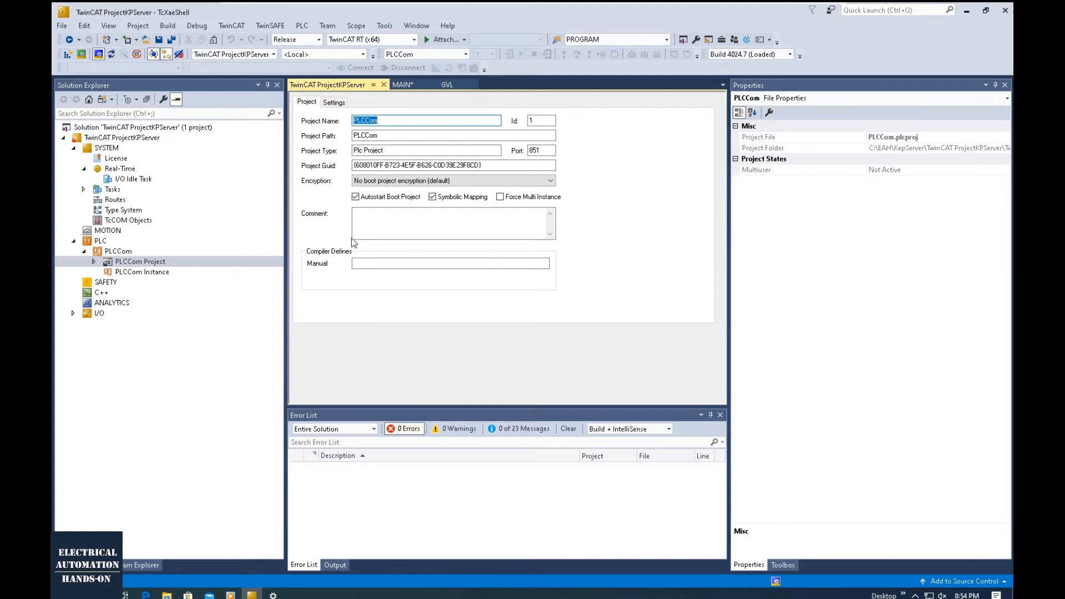
- Widen the Core column in the Real-Time settings and apply the 3 shared and 1 isolated cores to the target
double_click(118, 169)
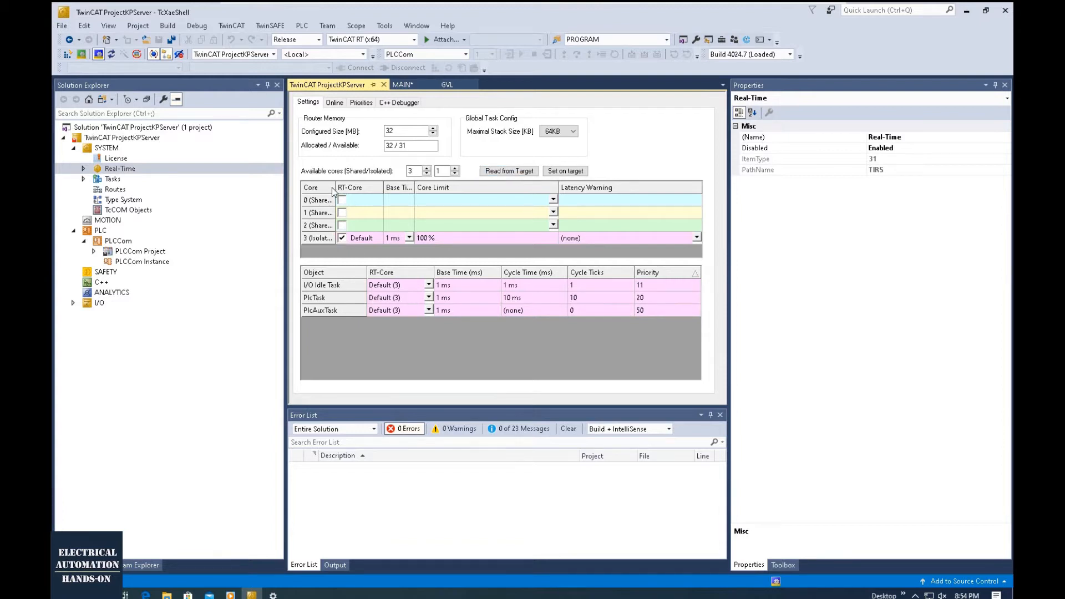
left_click_drag(335, 187, 401, 188)
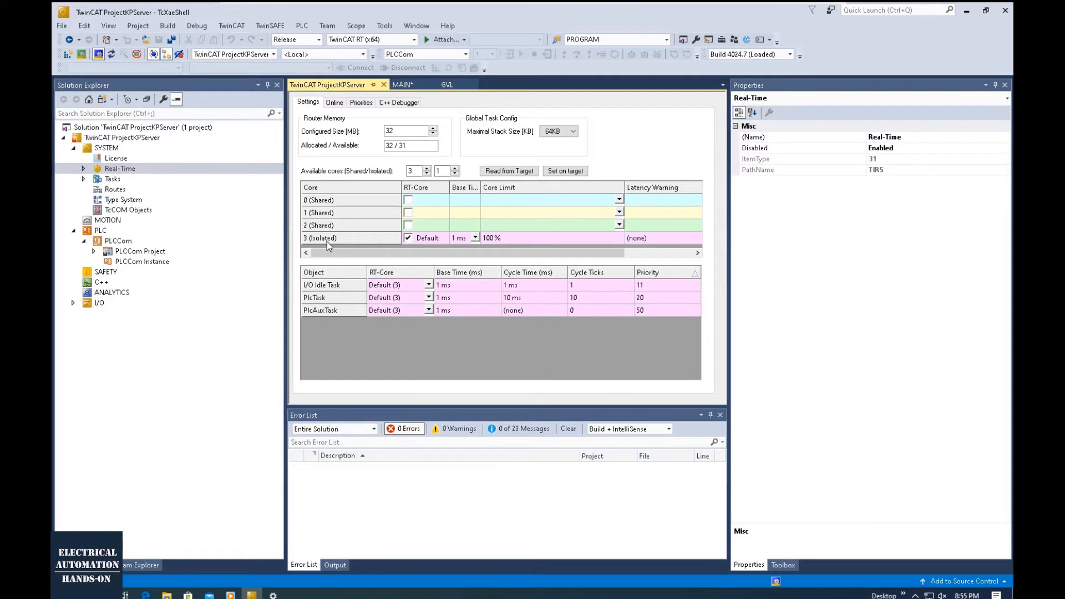
left_click(565, 171)
left_click(542, 321)
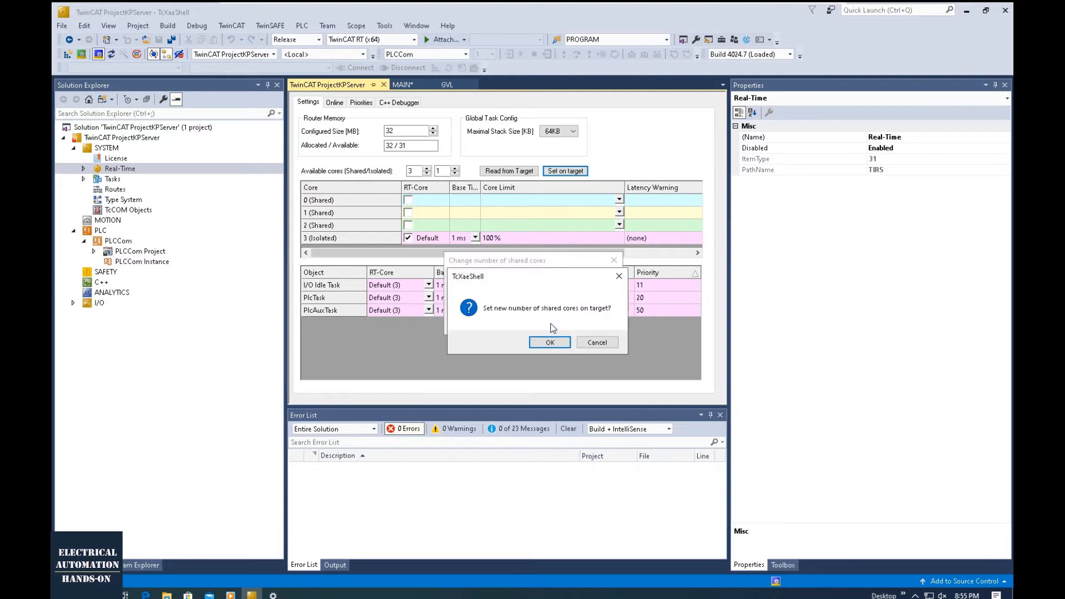
left_click(549, 341)
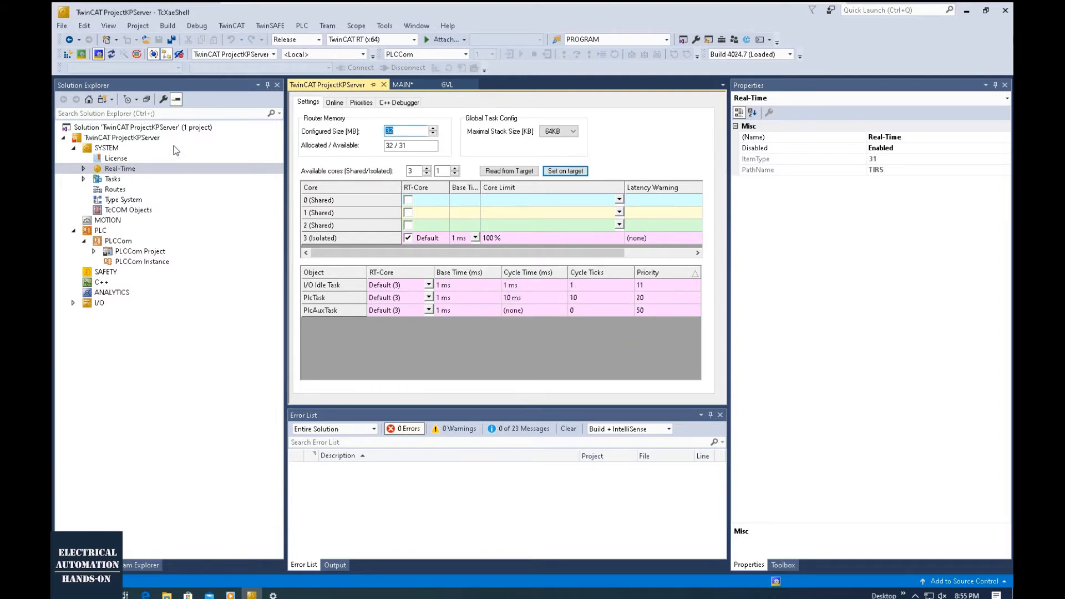
- Build the TwinCAT ProjectKPServer solution and switch to File Explorer to check PLCCom.tpy in the PLCCom folder
left_click(166, 128)
left_click(165, 26)
left_click(181, 40)
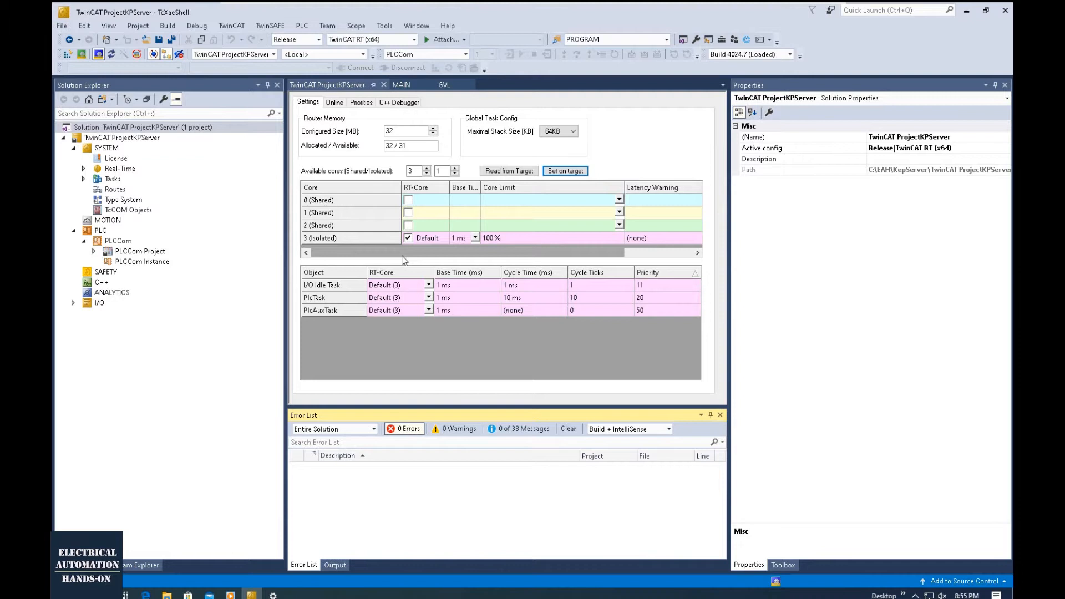
left_click(165, 595)
left_click(238, 549)
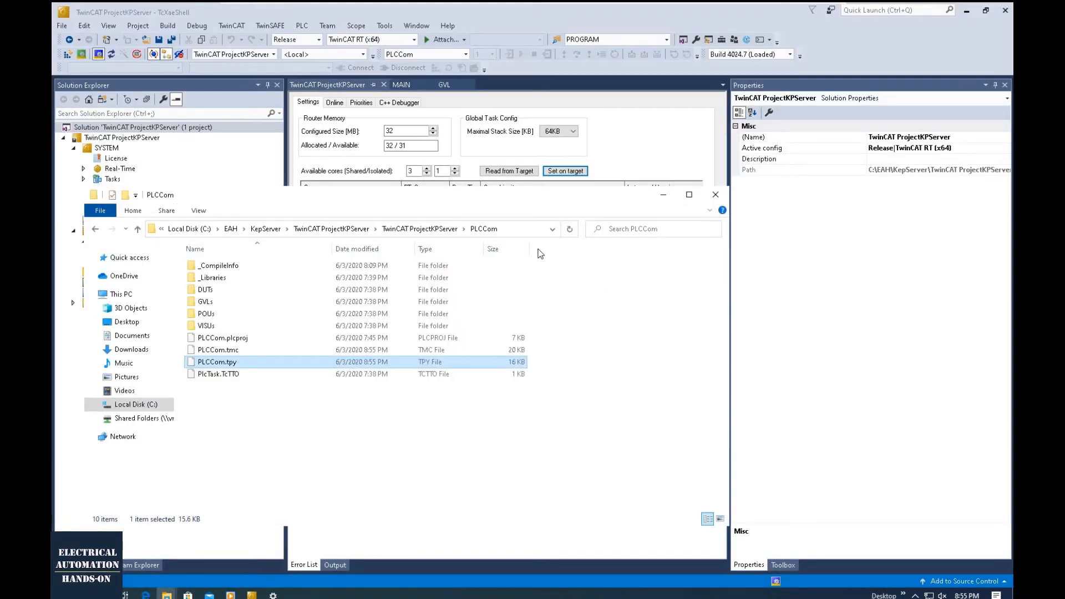
- Point out PLCCom.tpy in the PLCCom folder and minimize File Explorer to return to the TwinCAT project
left_click_drag(450, 198, 685, 207)
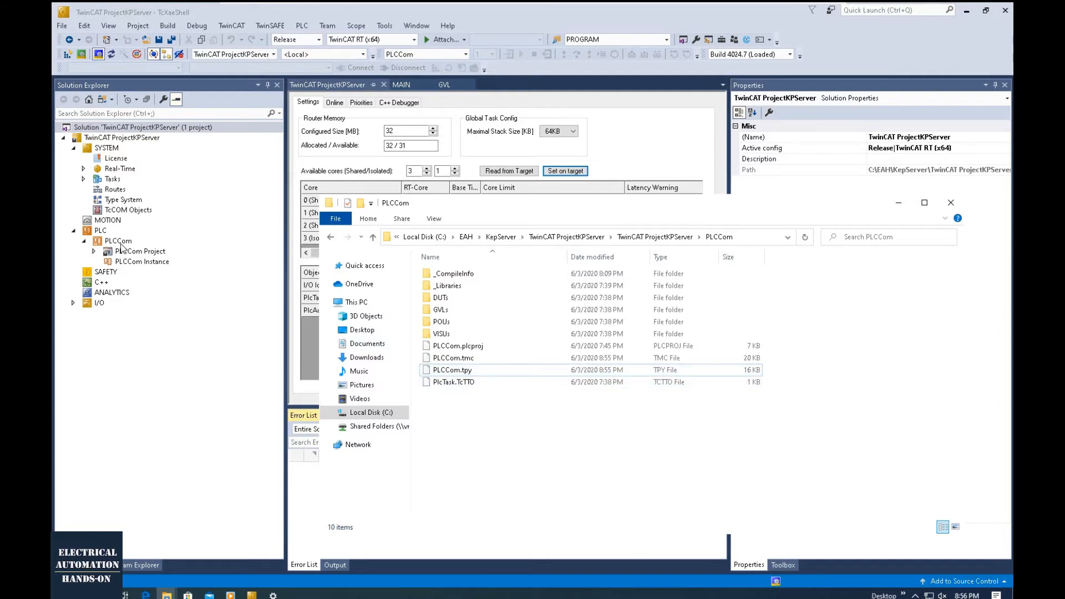
left_click(467, 371)
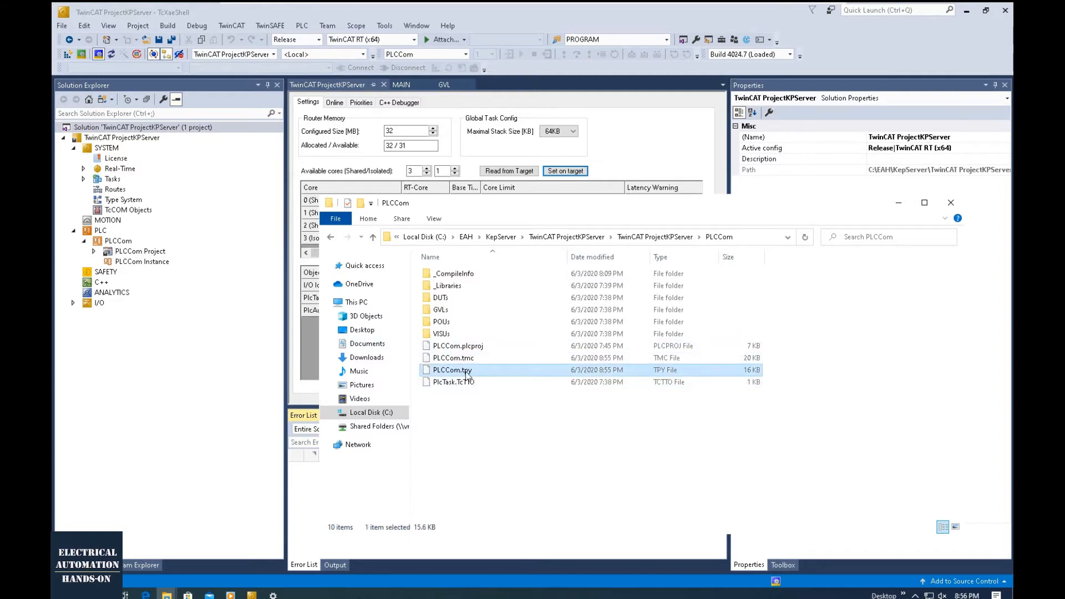
left_click(473, 372)
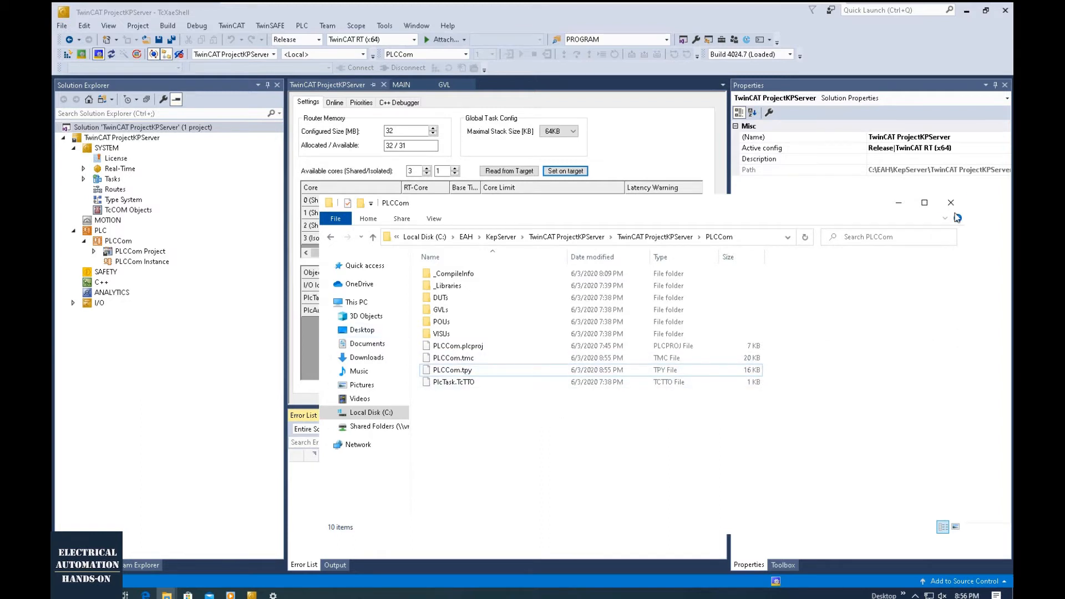
left_click(897, 203)
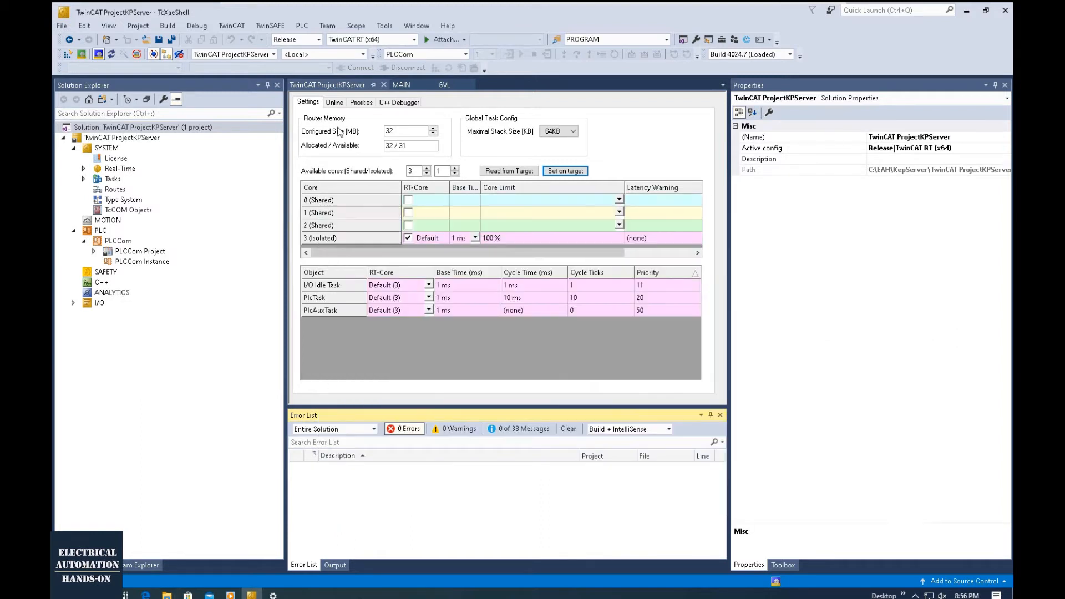
- Activate the TwinCAT ProjectKPServer configuration on the local target with PLC boot project autostart and restart TwinCAT in Run mode
left_click(67, 55)
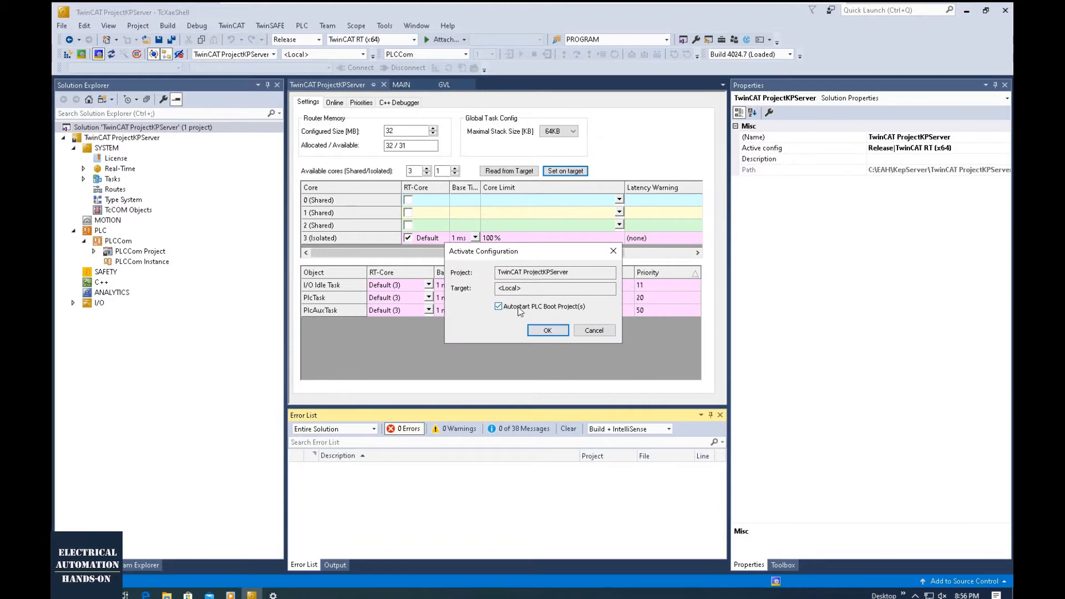
left_click(537, 332)
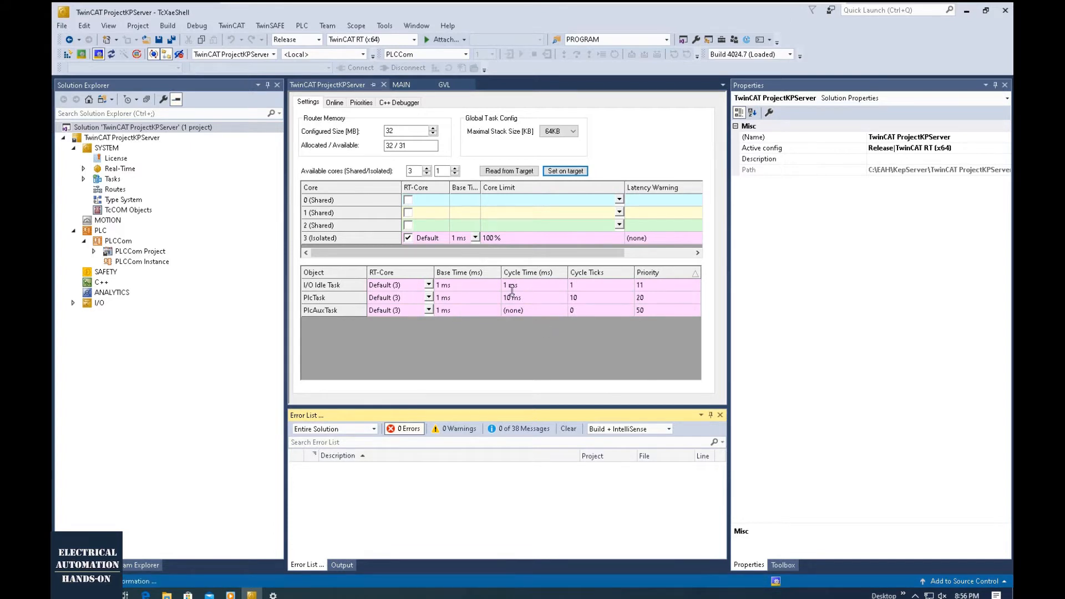
left_click(538, 343)
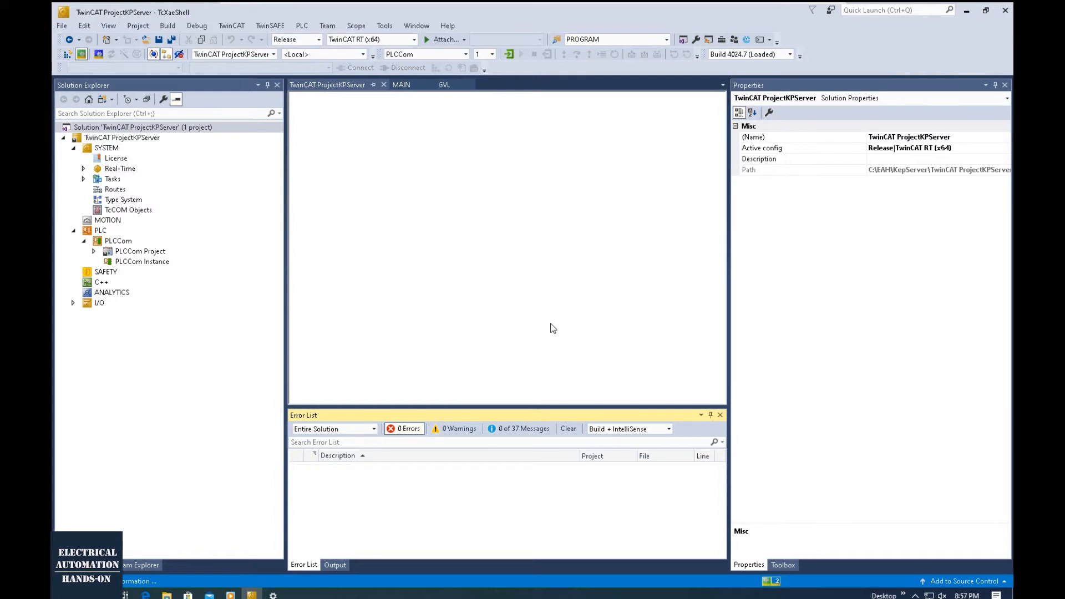
- Expand the PLCCom Project, open the MAIN program and log in to the PLC
left_click(191, 236)
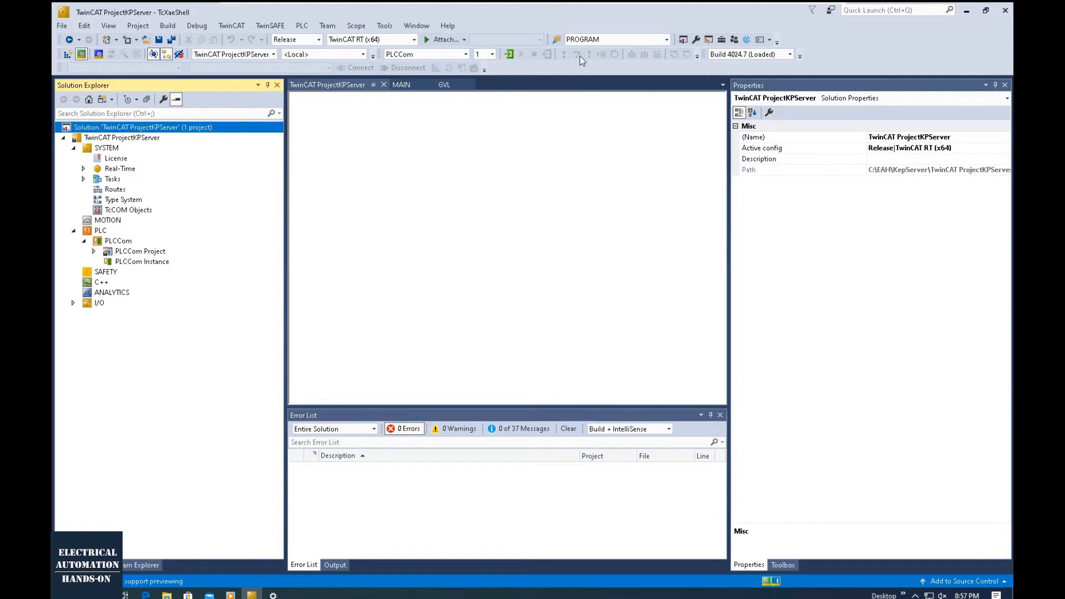
left_click(94, 251)
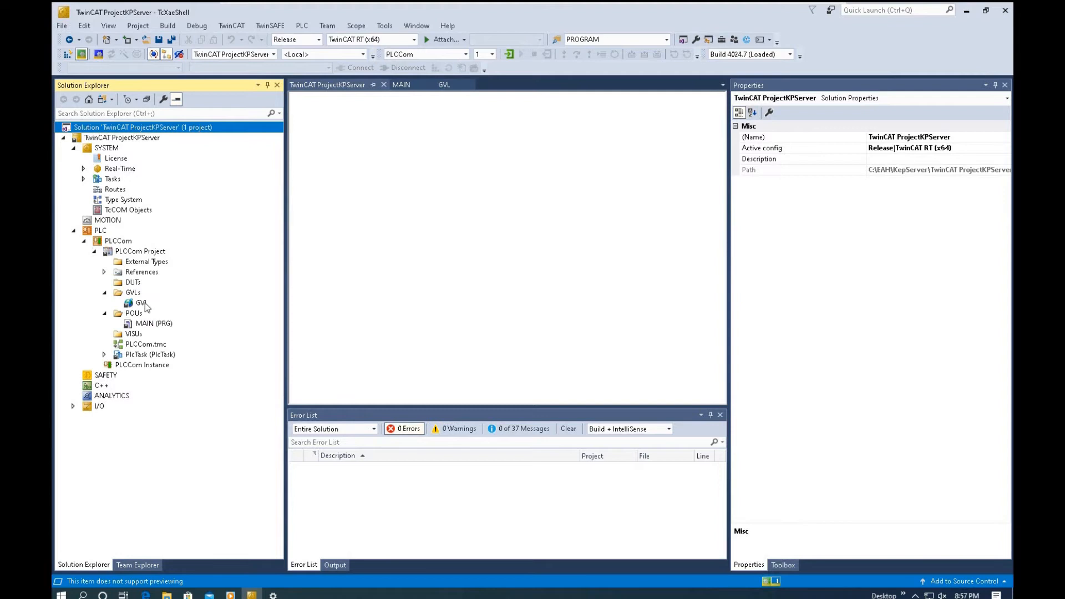
double_click(145, 324)
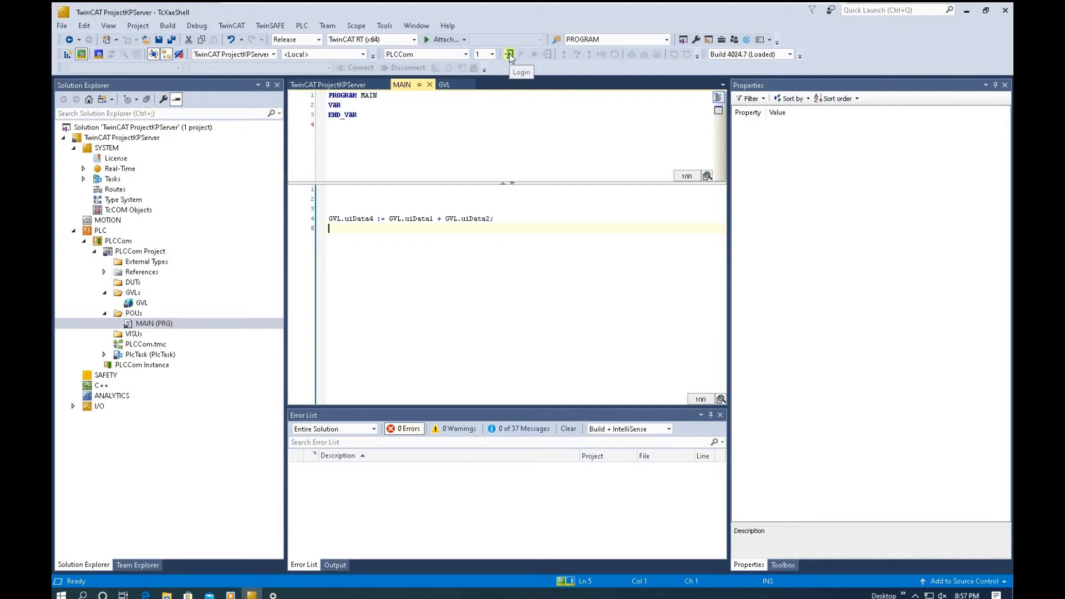
left_click(509, 55)
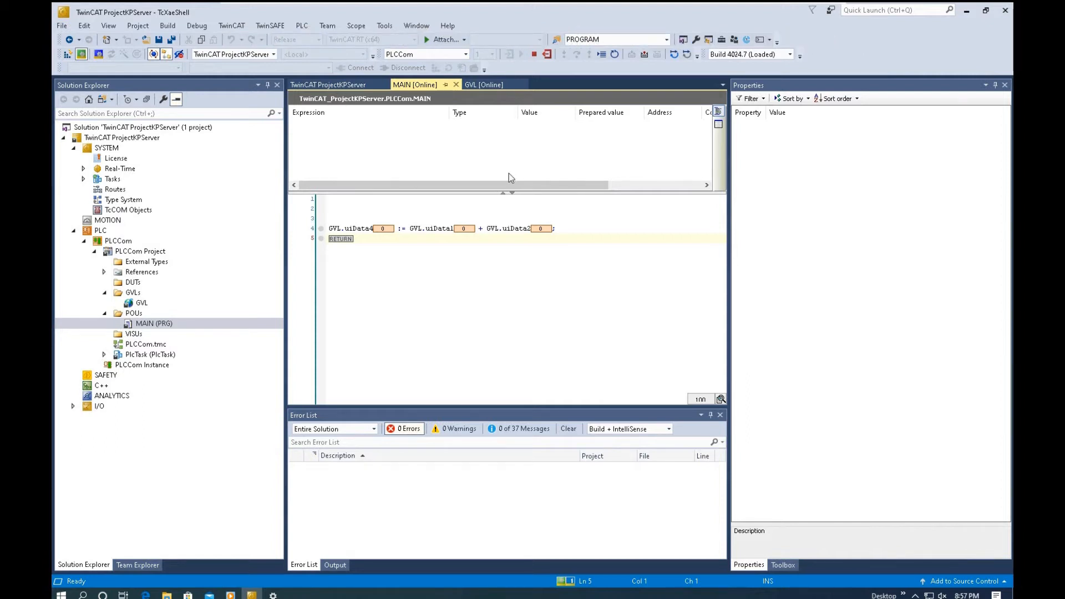
- Minimize TwinCAT XAE Shell and launch KEPServerEX 6 Configuration from the desktop
left_click(967, 11)
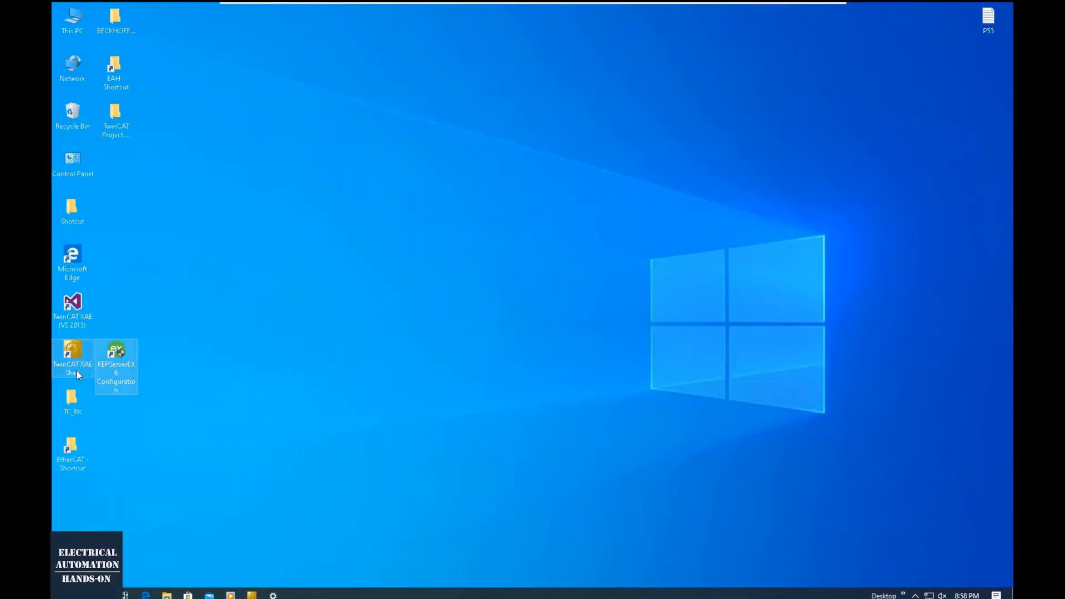
left_click(251, 361)
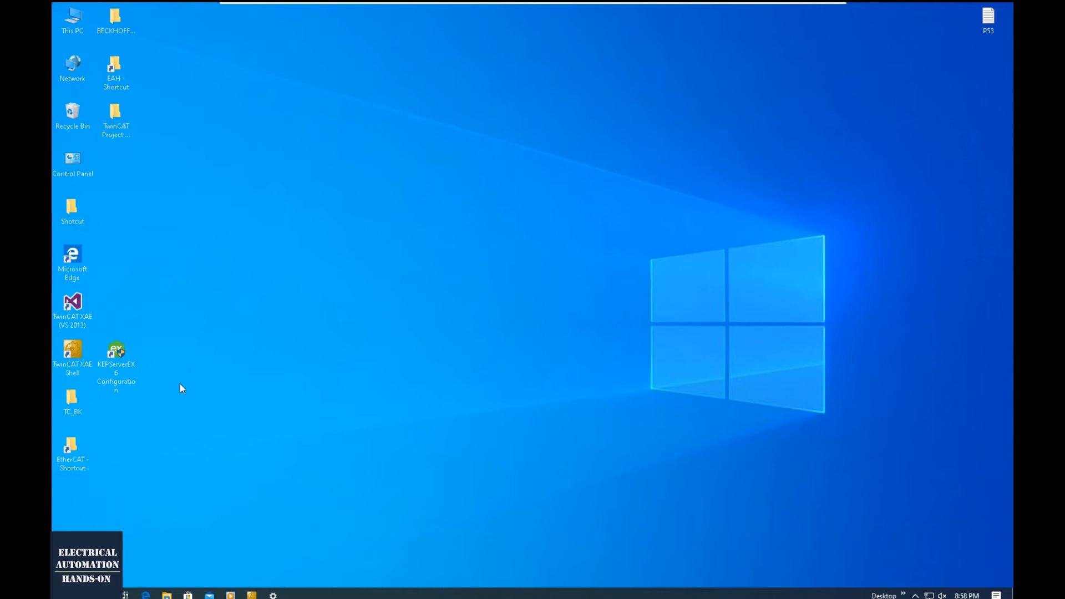
double_click(123, 383)
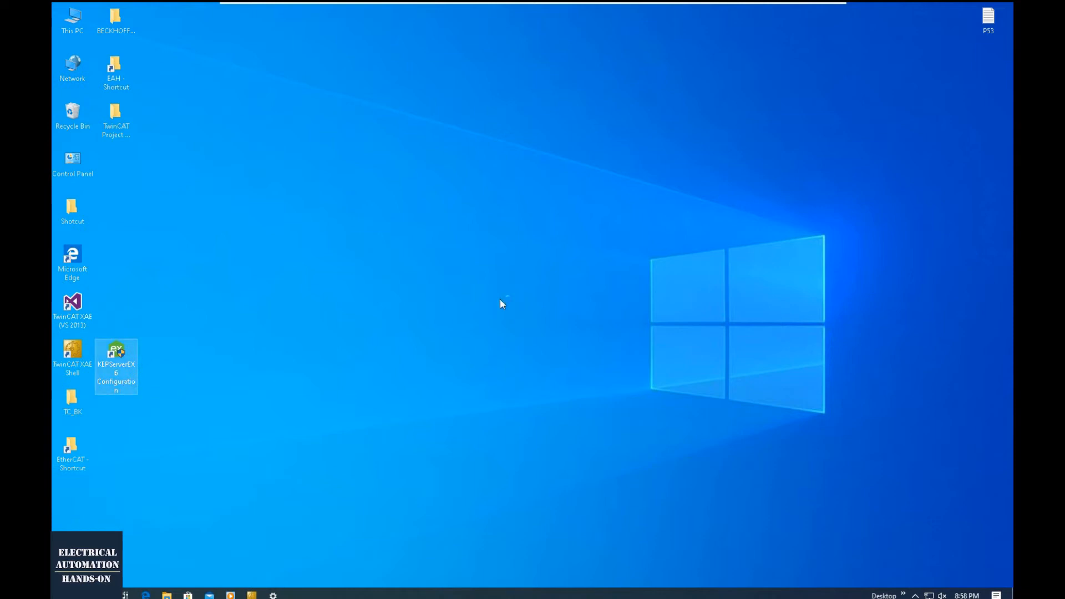
left_click(480, 376)
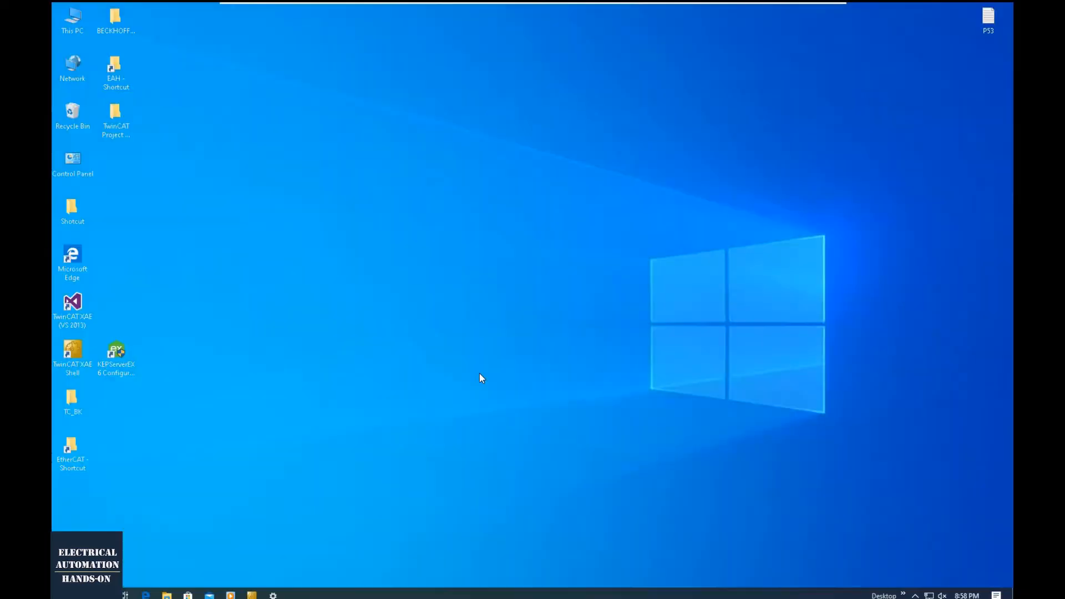
- Add a new channel under Connectivity with the Beckhoff TwinCAT driver and name it ChannelBeckhoff
left_click(181, 146)
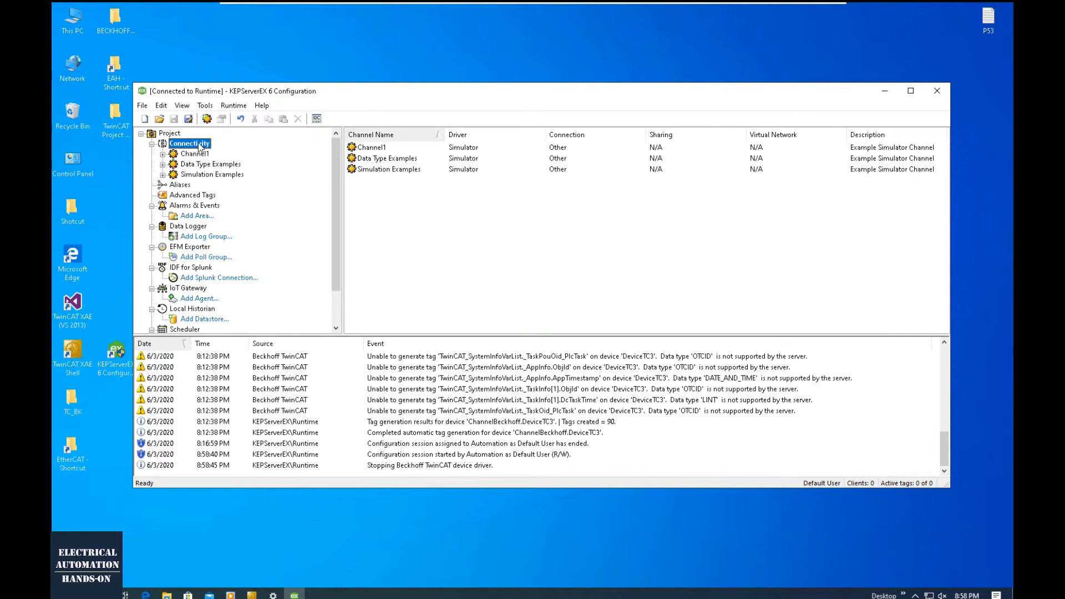
right_click(199, 146)
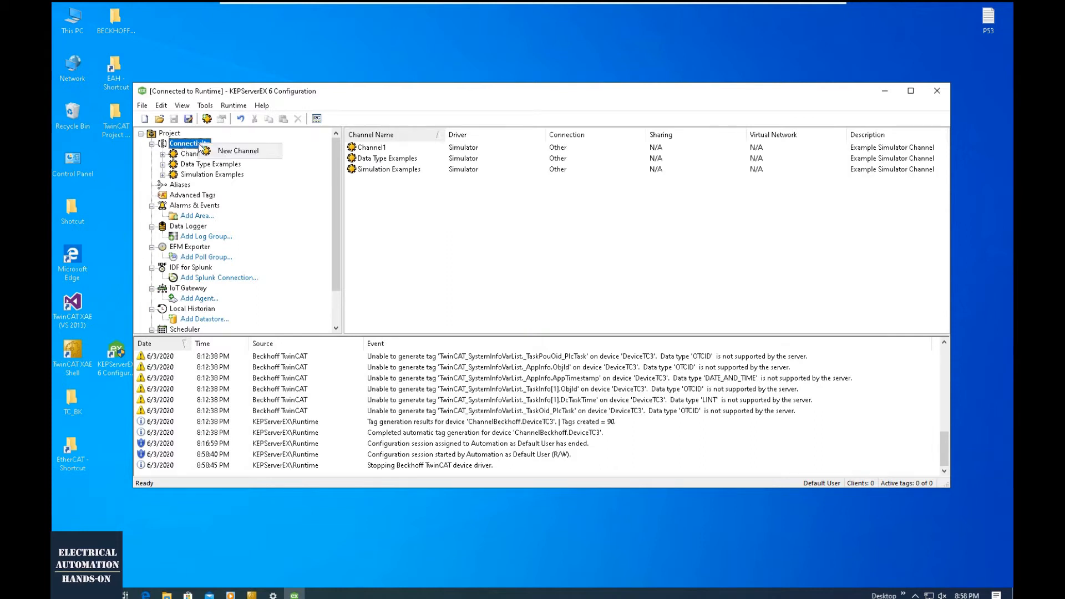
left_click(225, 152)
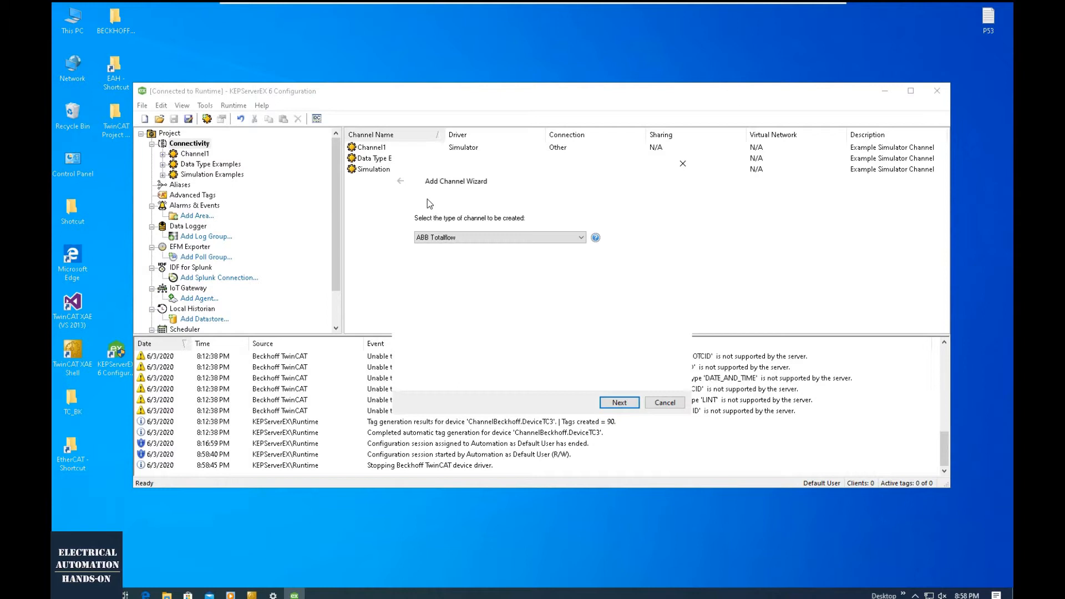
left_click(473, 239)
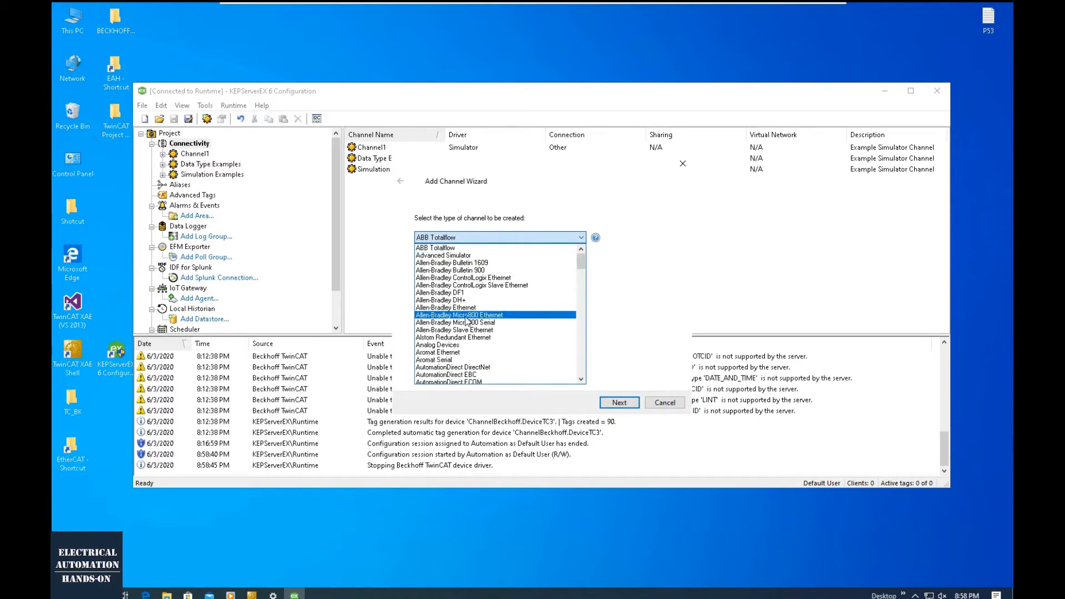
scroll(466, 320, "down", 3)
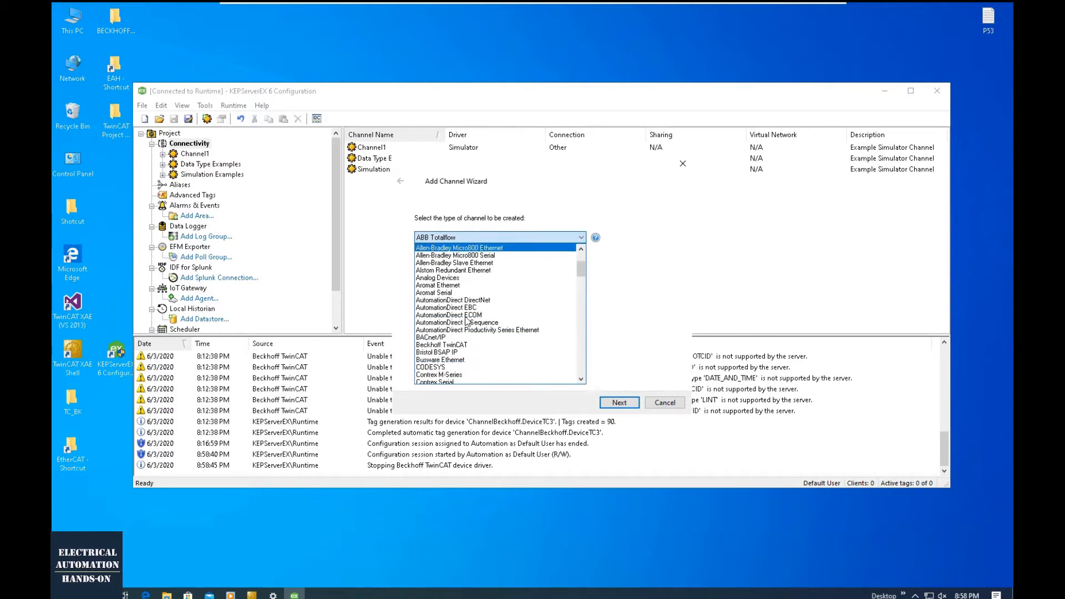
left_click(450, 346)
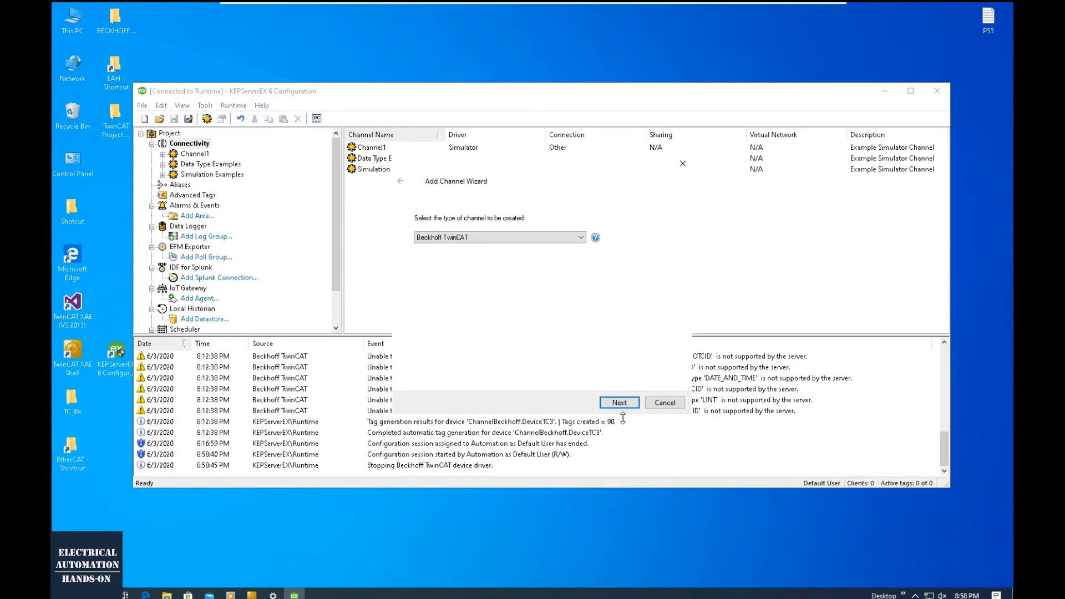
left_click(627, 404)
left_click_drag(446, 244, 439, 244)
type("Beckhoff")
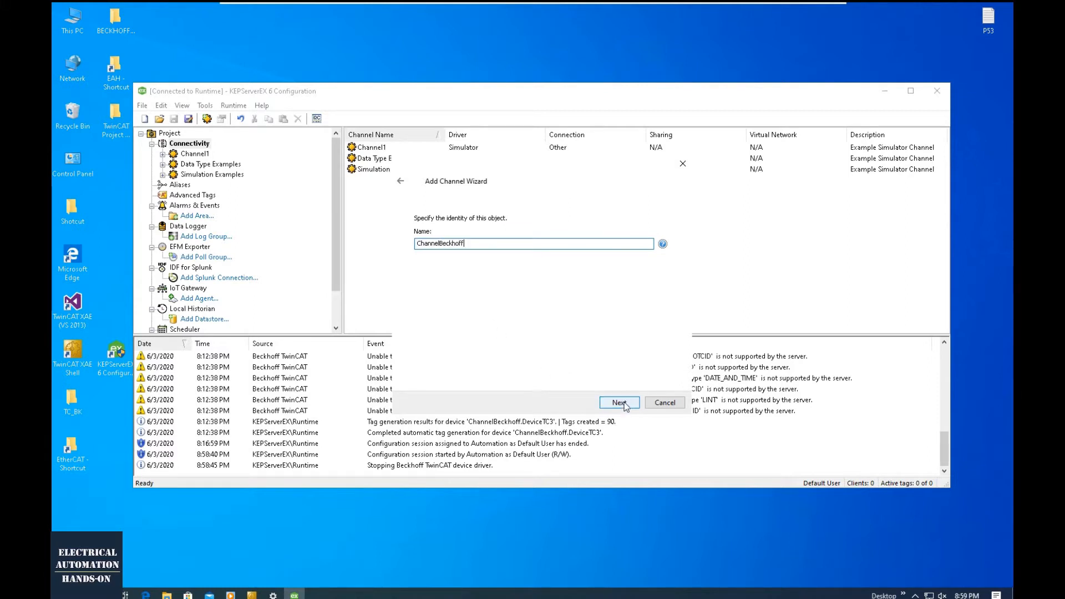
left_click(625, 404)
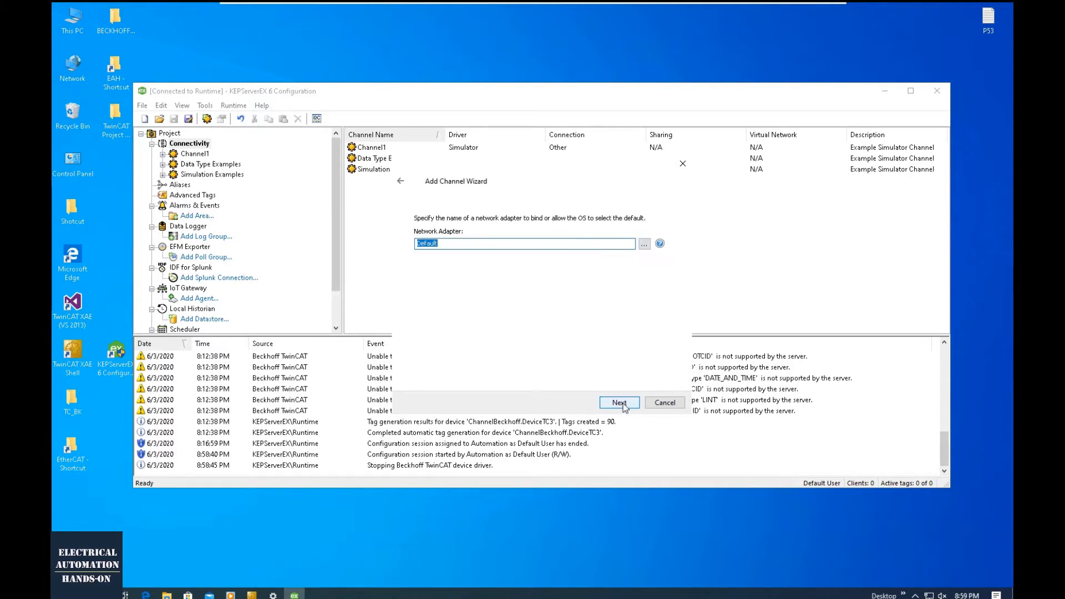
- Bind the channel to the Intel(R) PRO/1000 MT adapter at 192.168.0.210 and finish the wizard with the default write and floating-point settings
left_click(645, 244)
left_click(579, 251)
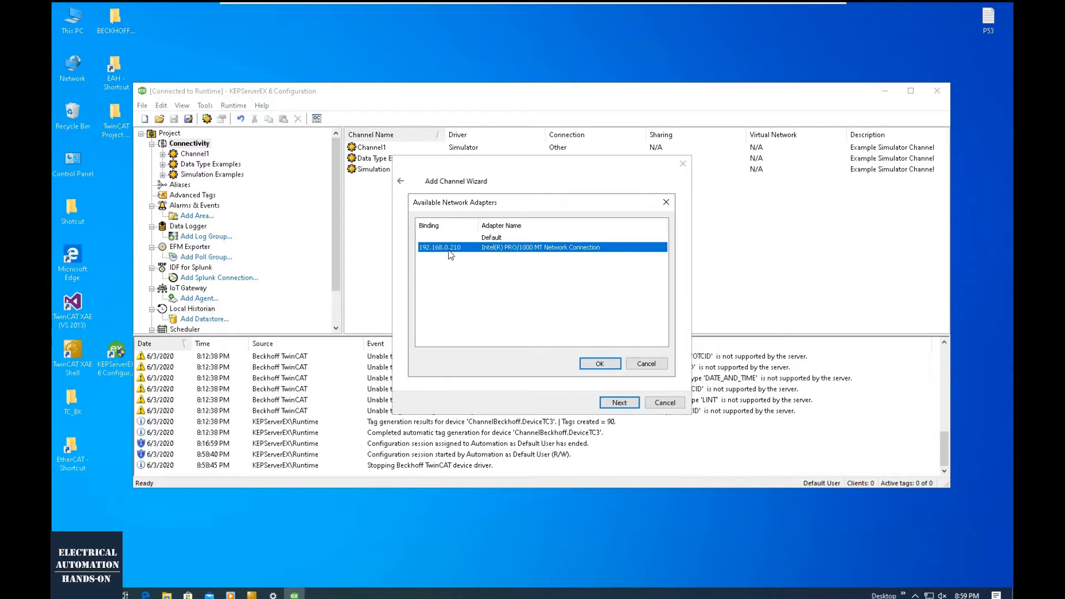
left_click(602, 362)
left_click(619, 403)
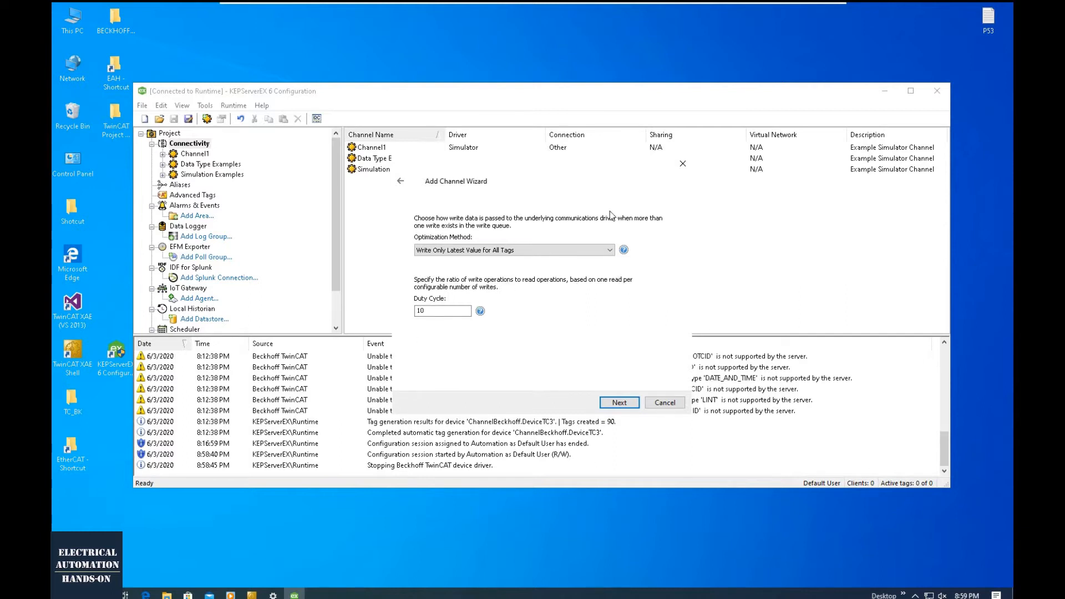
left_click(619, 402)
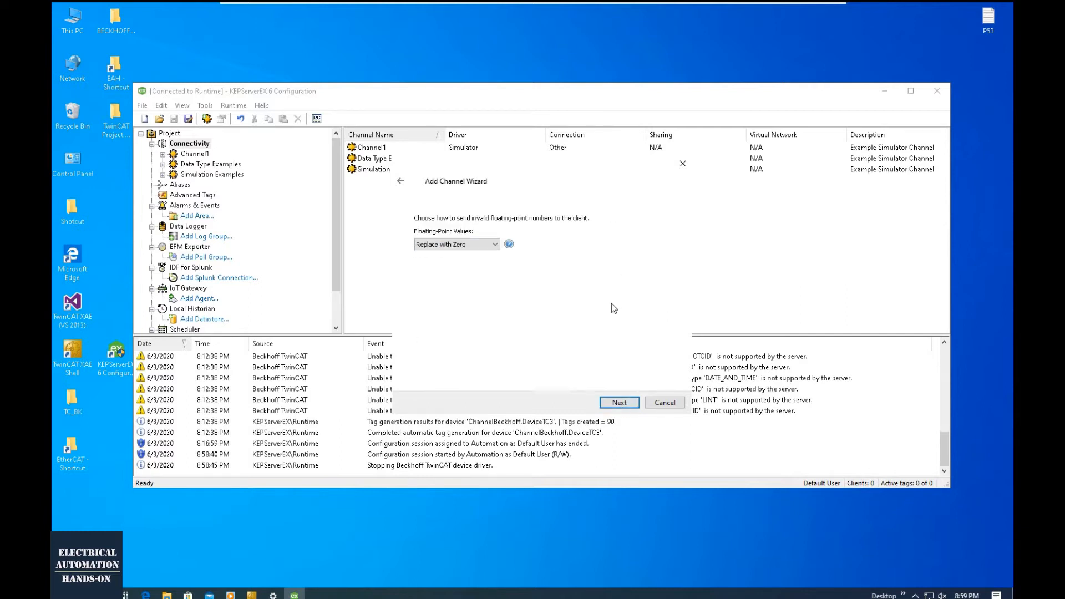
left_click(618, 402)
left_click(619, 402)
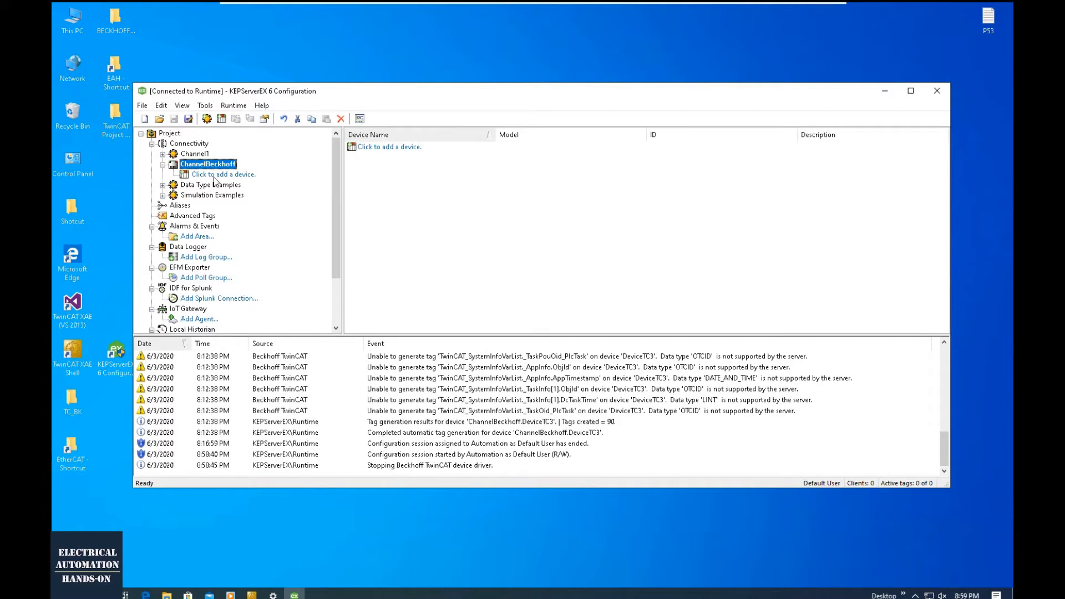
- Add a device to ChannelBeckhoff and name it DeviceTC3PLCCom
left_click(214, 175)
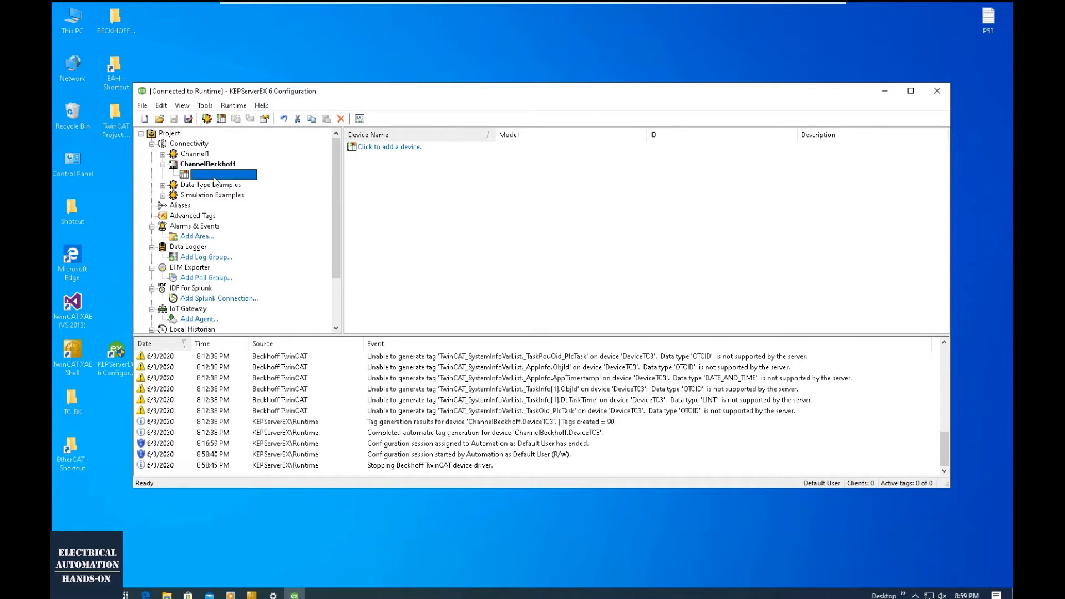
left_click_drag(440, 244, 436, 244)
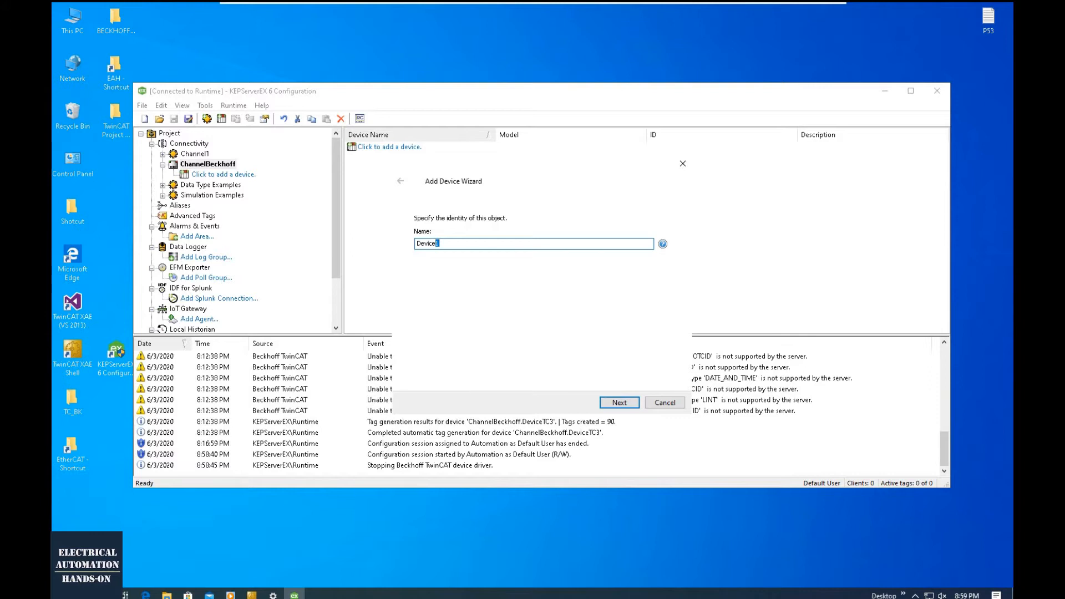
type("PLCCom")
left_click(435, 243)
type("TC3")
left_click(616, 404)
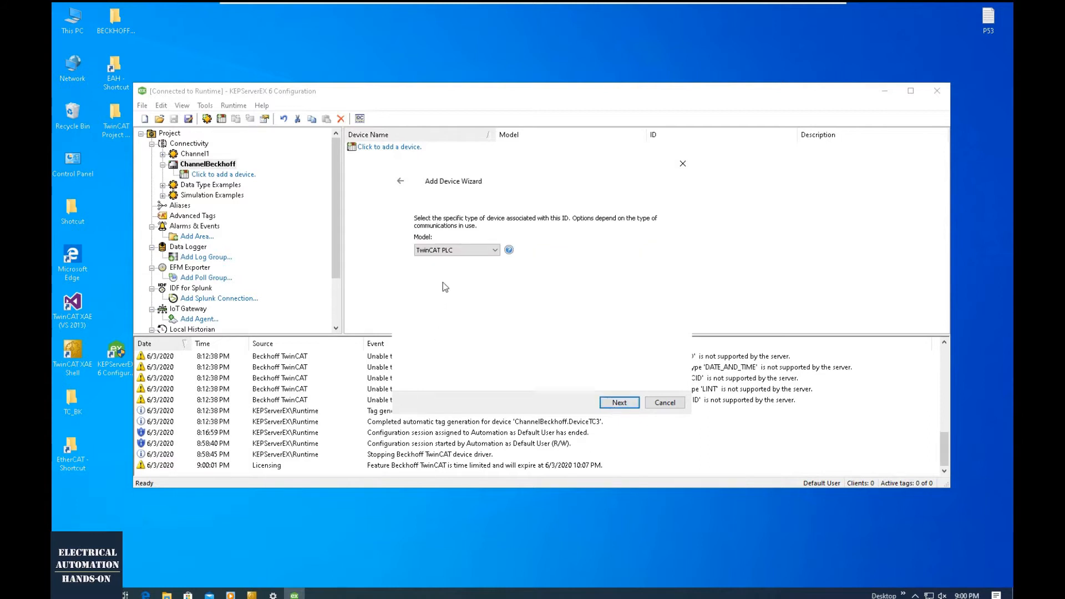
- Set the new device's model to TwinCAT PLC and continue to its ID setting
left_click(471, 251)
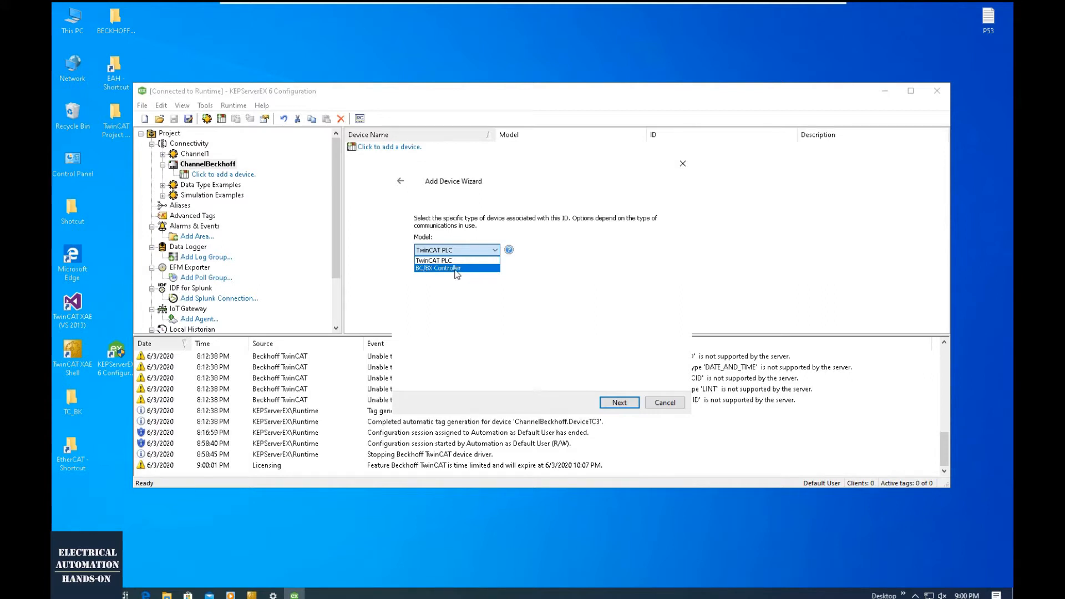
left_click(426, 261)
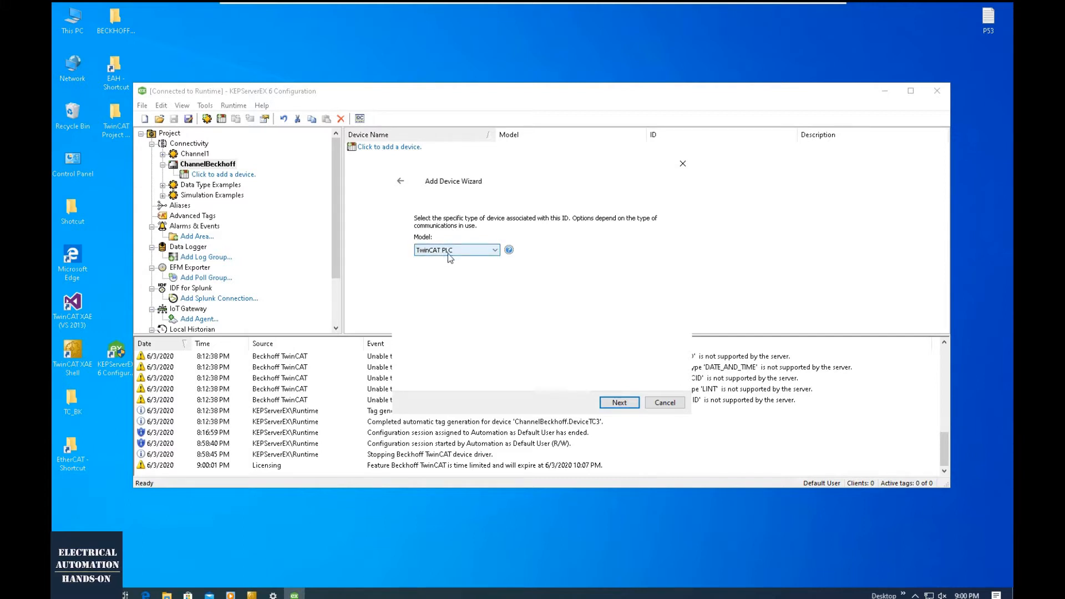
left_click(617, 403)
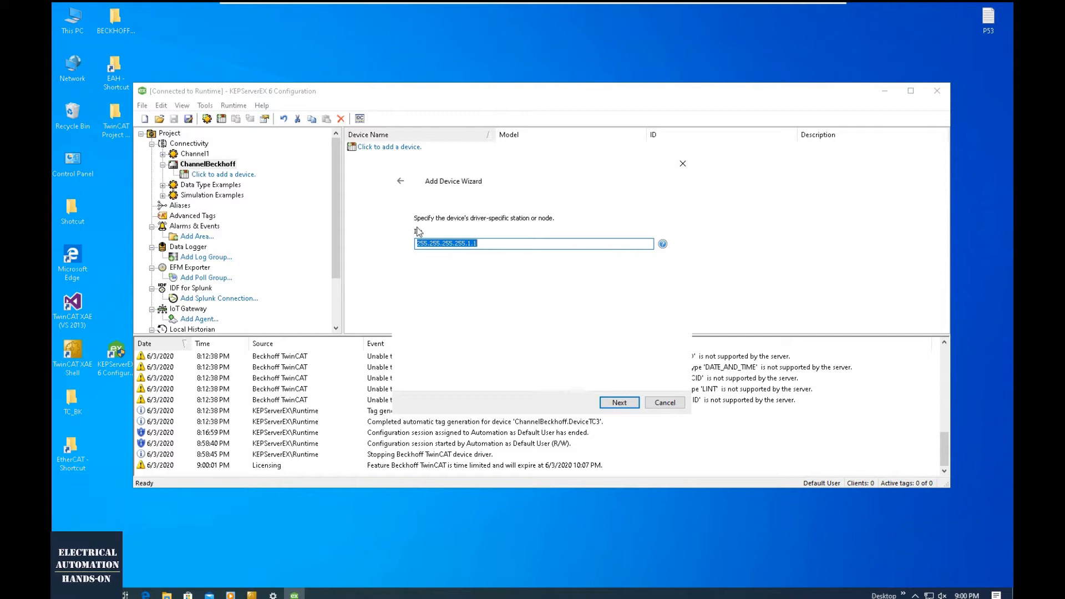
- Copy the local AMS Net ID from the TwinCAT router settings and set it as the device's ID, 192.168.0.210.1.1
key("End")
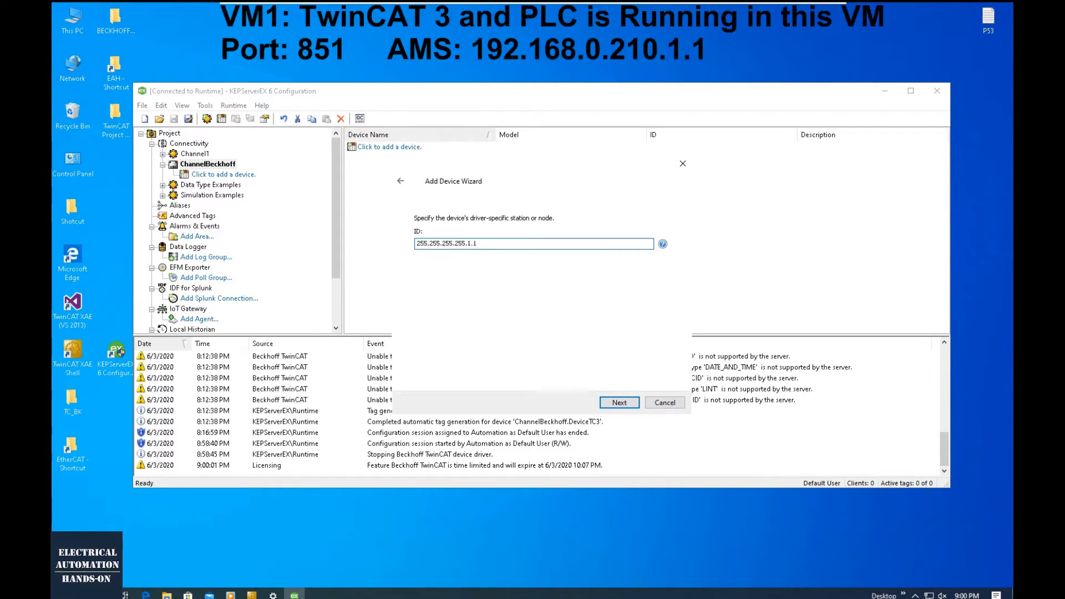
key("ctrl+a")
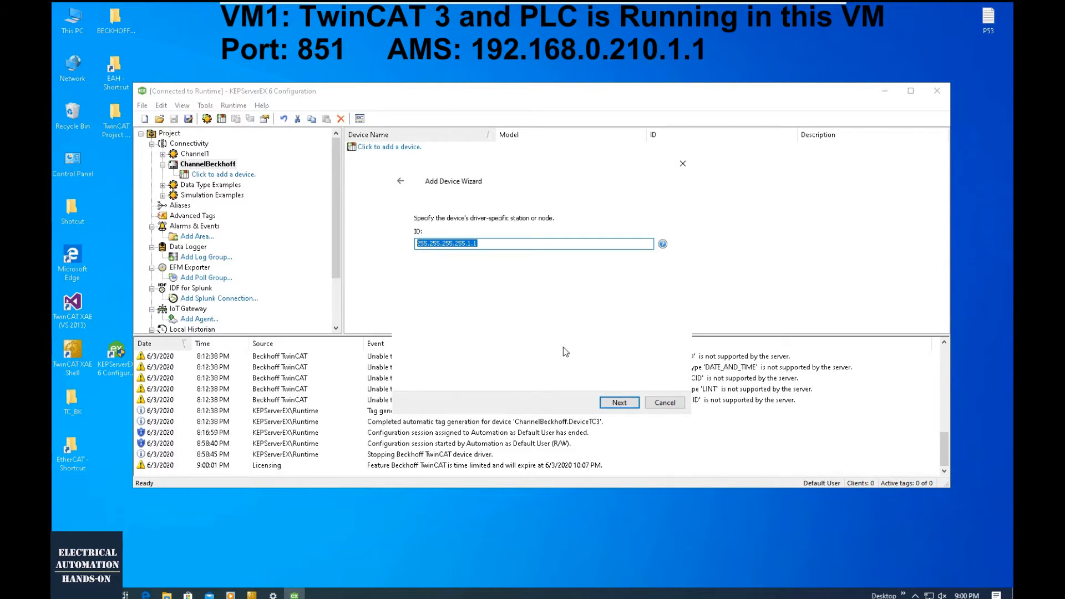
left_click(915, 595)
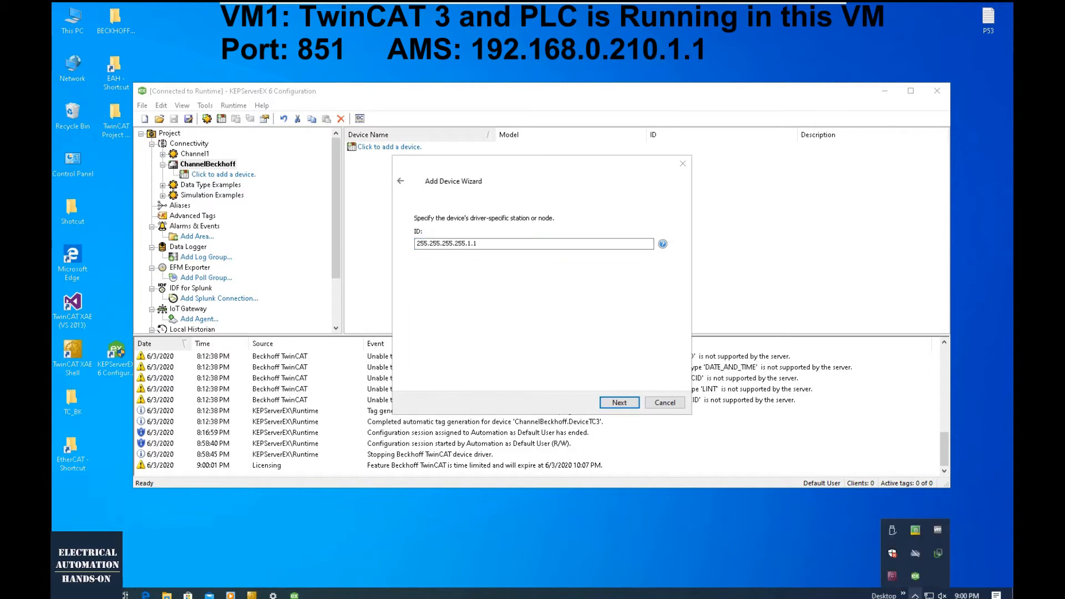
right_click(916, 533)
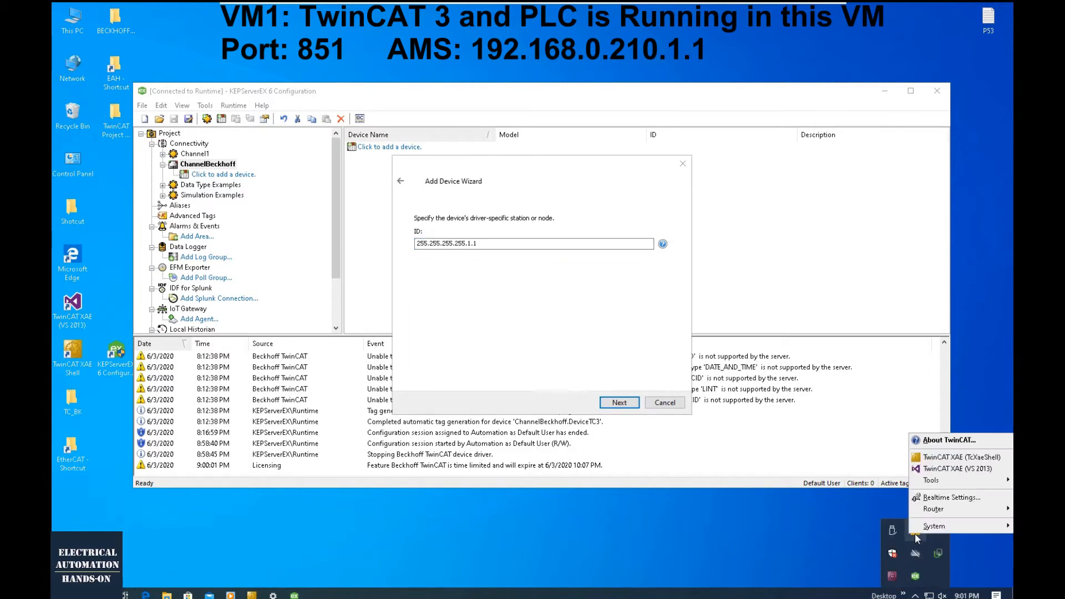
mouse_move(936, 510)
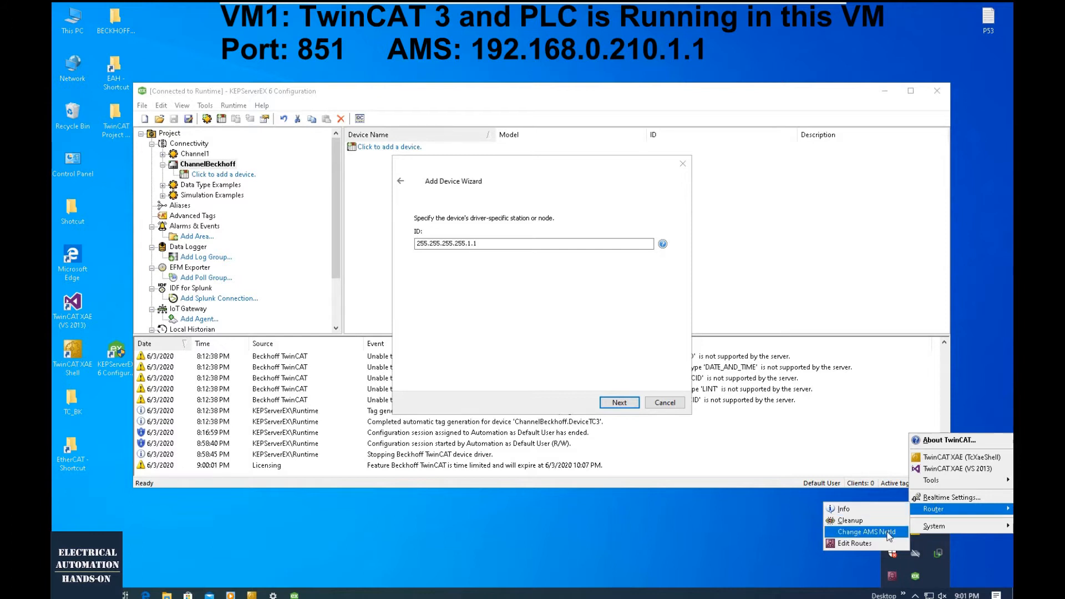
left_click(867, 532)
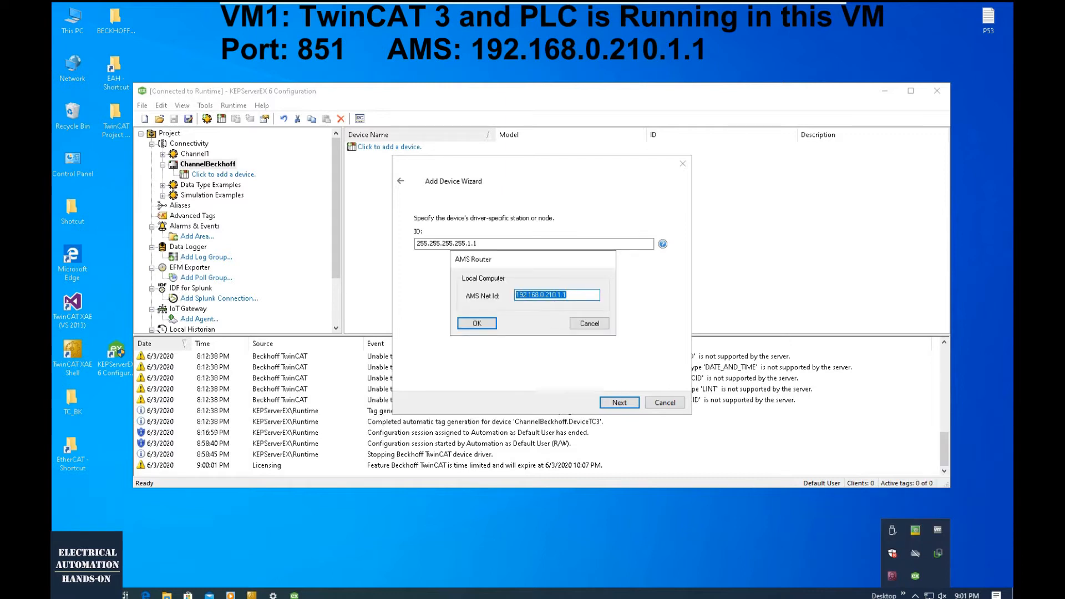
right_click(553, 295)
left_click(589, 333)
left_click(582, 325)
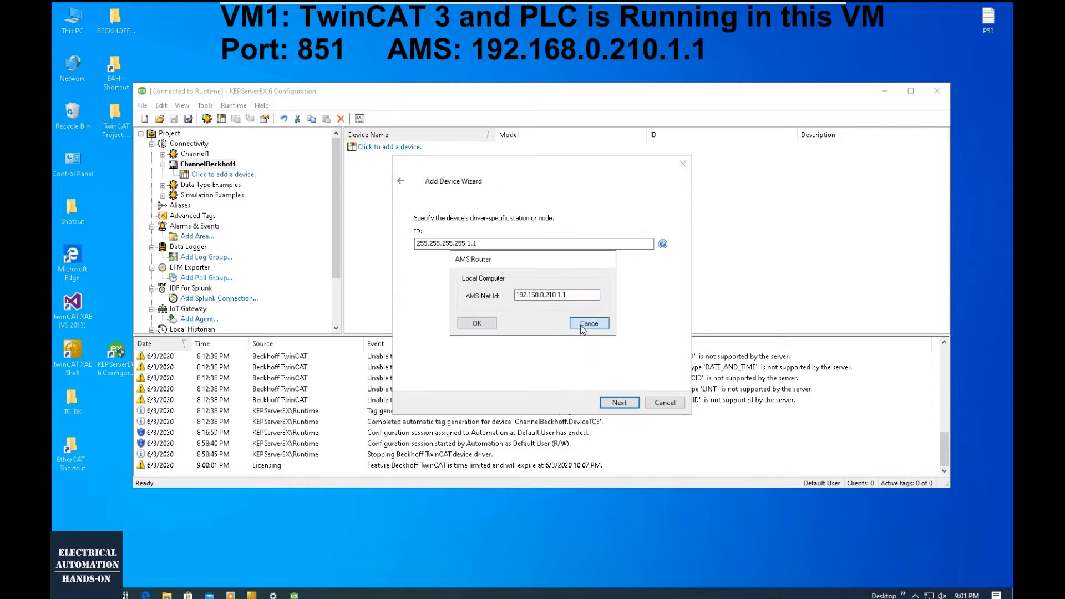
right_click(442, 242)
left_click(469, 292)
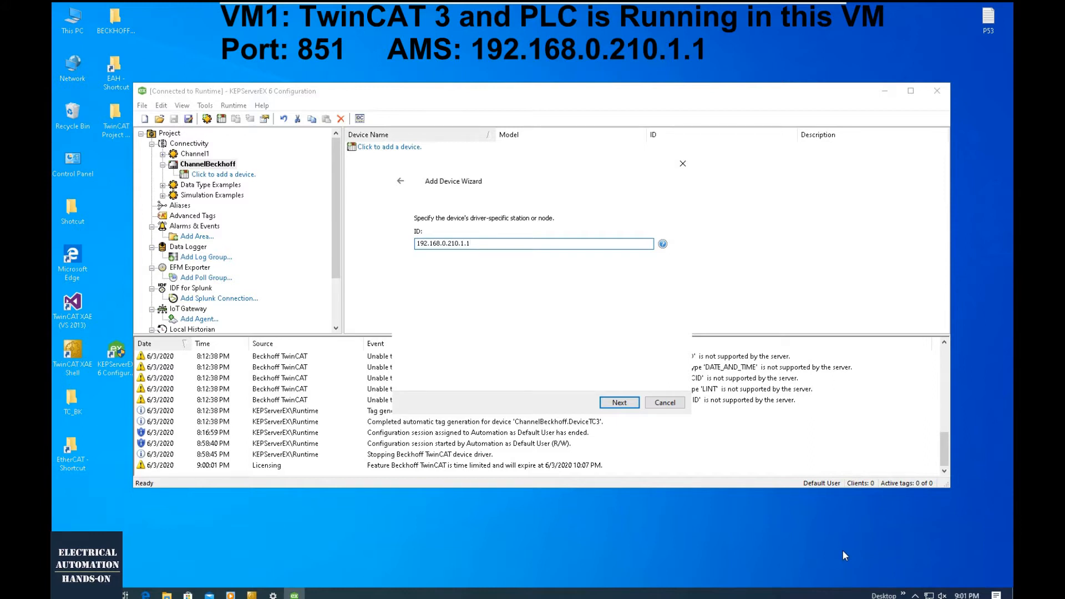
- Examine the TwinCAT router's static routes and the option for adding a route, then close the route list
left_click(930, 594)
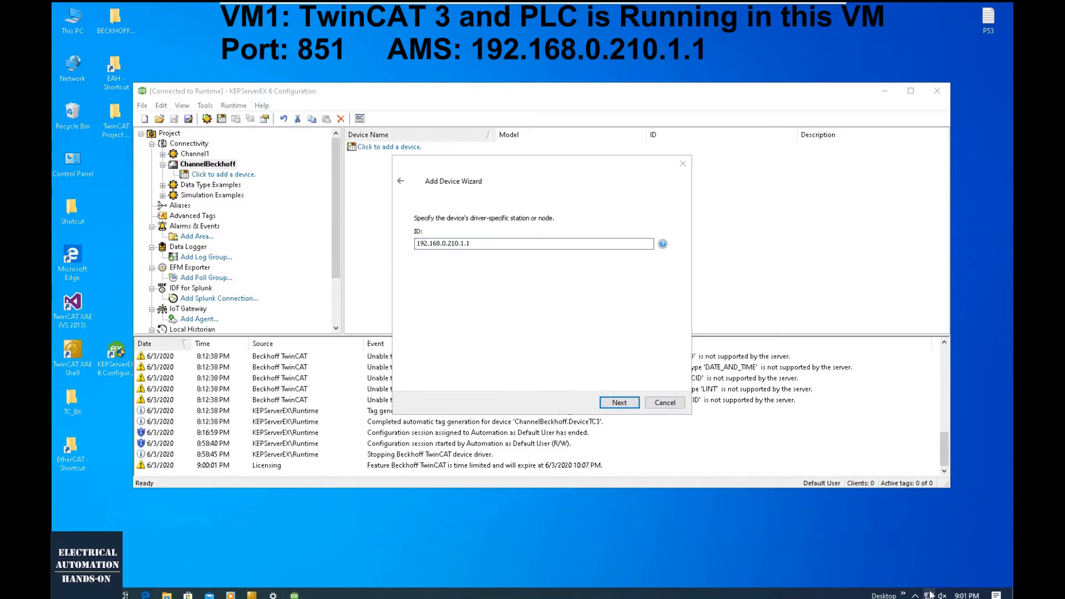
left_click(916, 595)
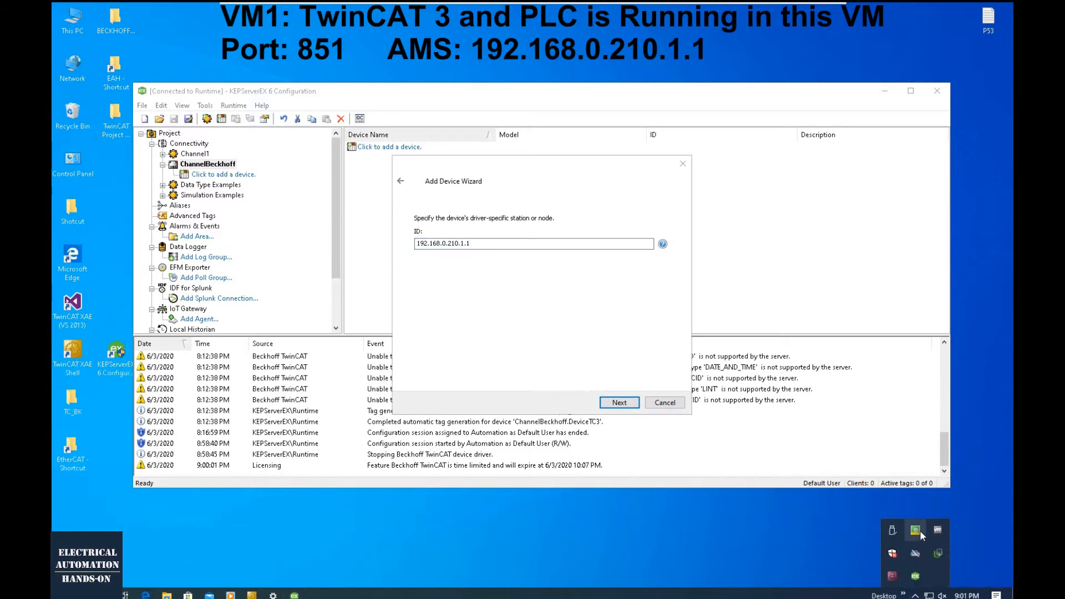
right_click(921, 534)
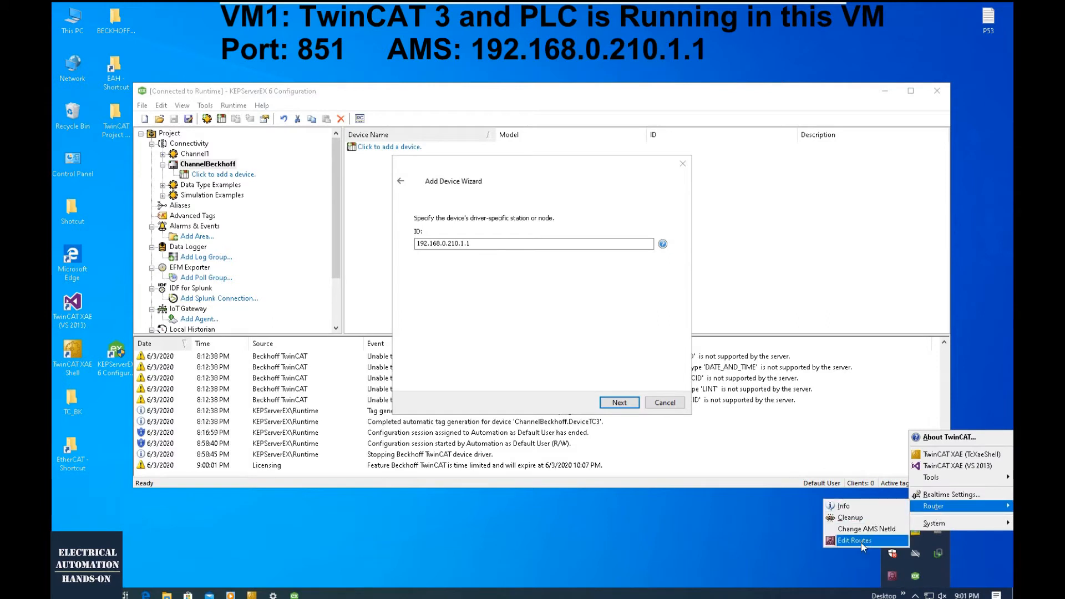
left_click(861, 542)
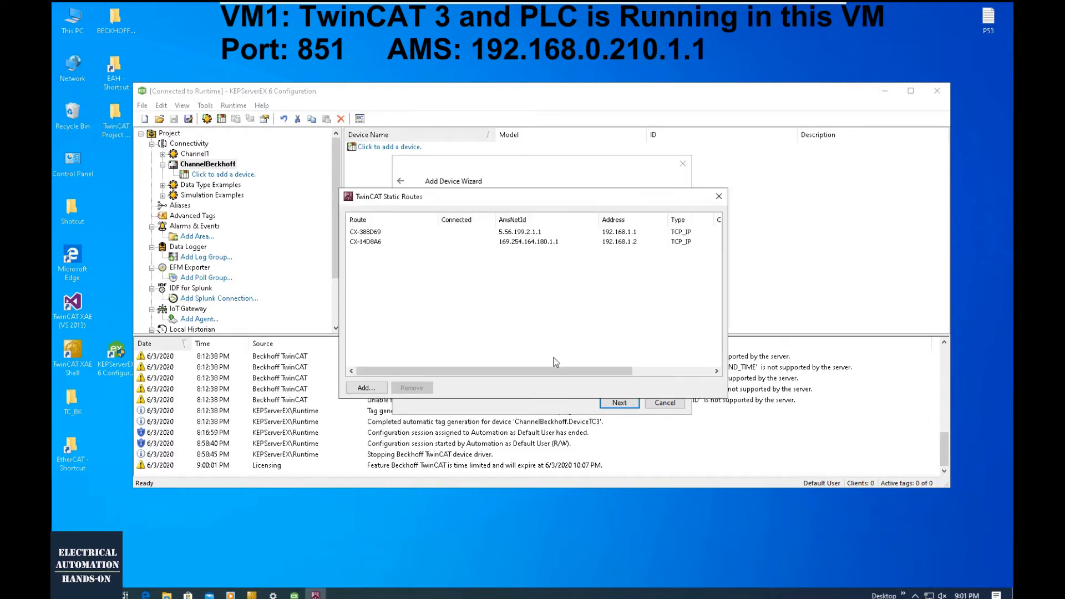
left_click(364, 388)
left_click(390, 241)
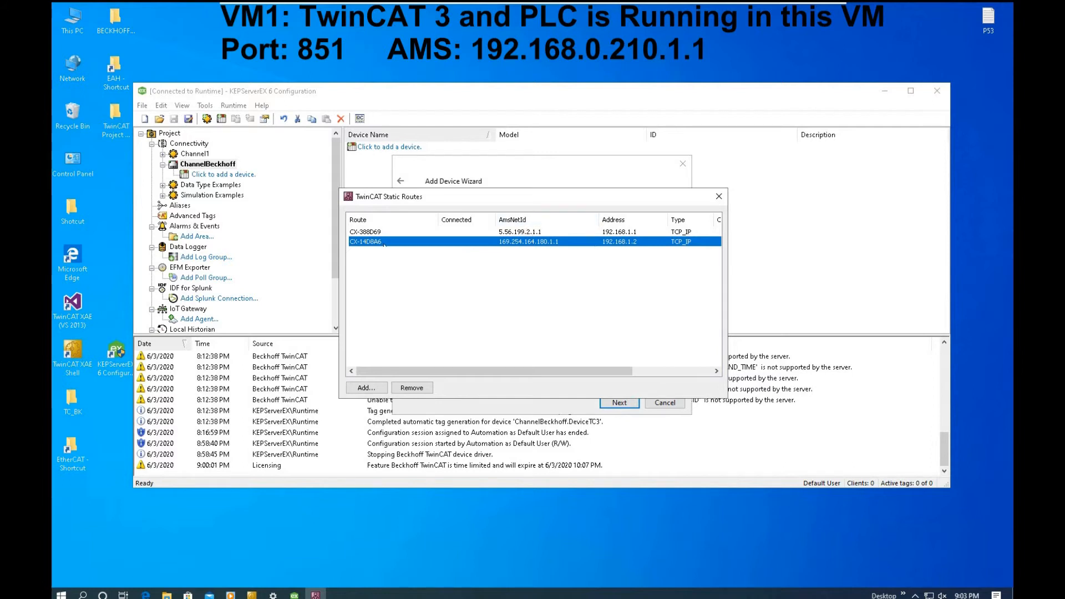
left_click(719, 197)
- Accept the device ID and the default scan mode, timeout, demotion and tag generation settings, continuing to the port number
left_click_drag(417, 243, 472, 244)
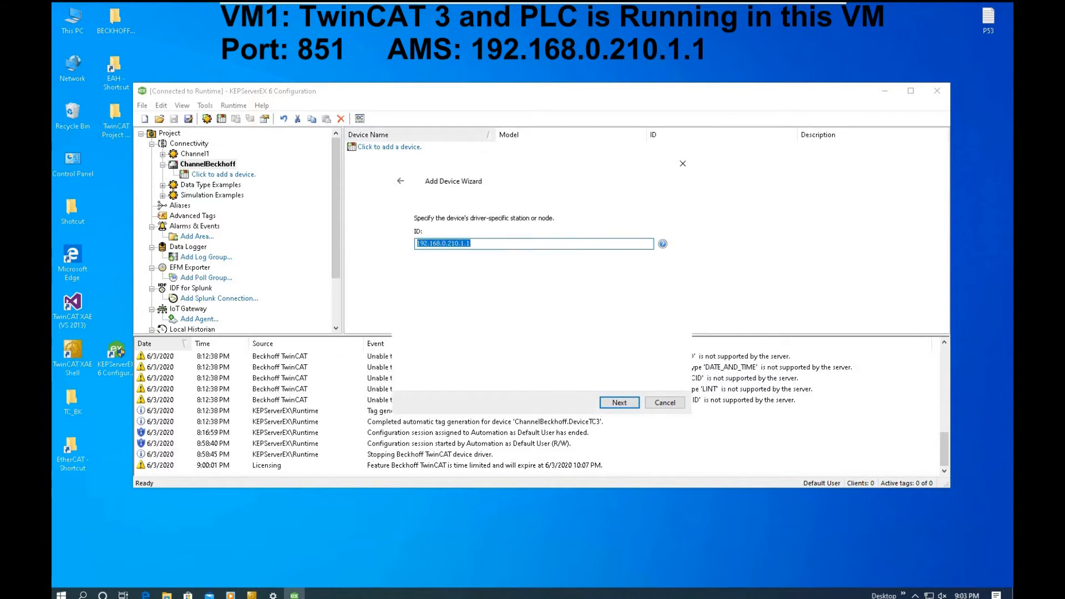
left_click(619, 404)
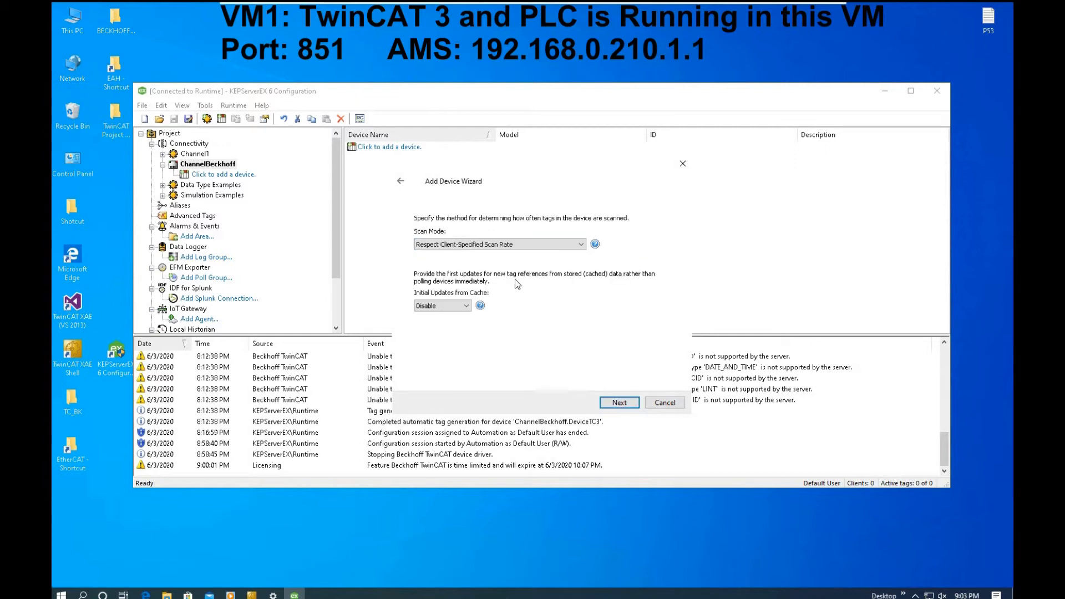
left_click(625, 405)
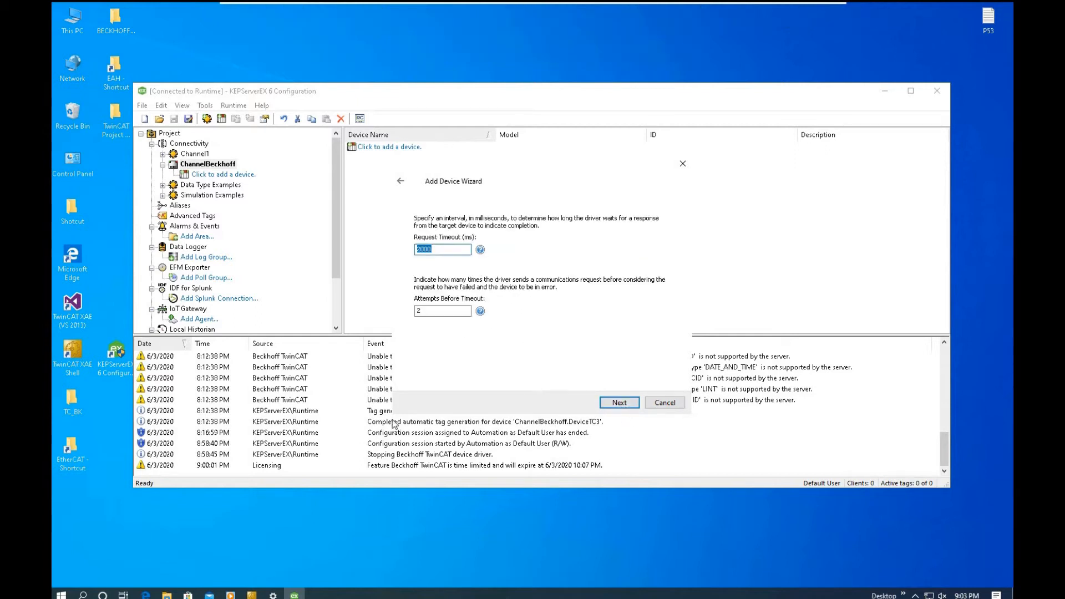
left_click(619, 403)
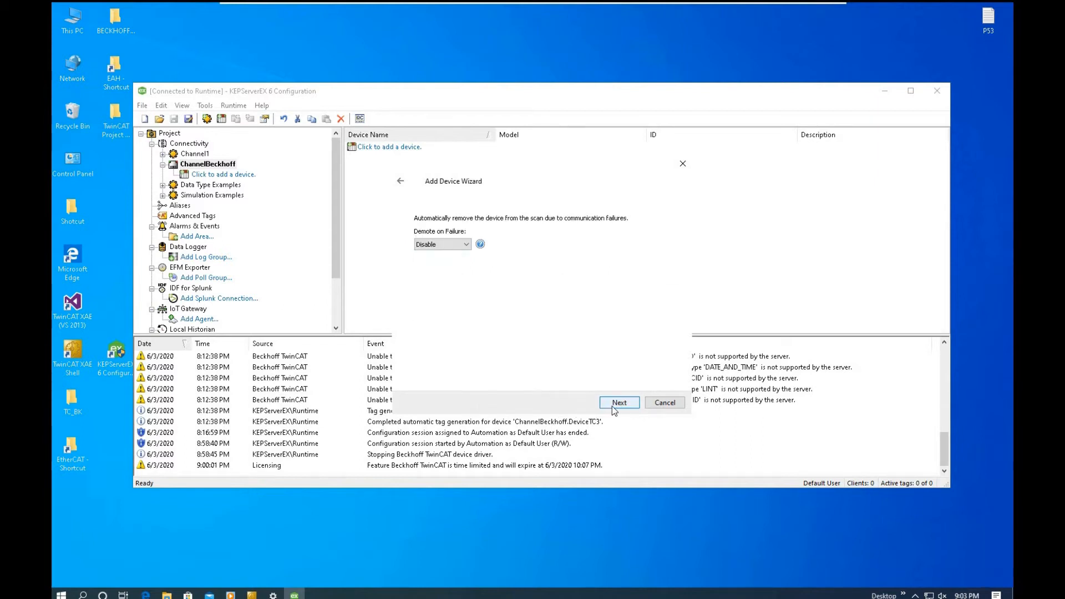
left_click(612, 407)
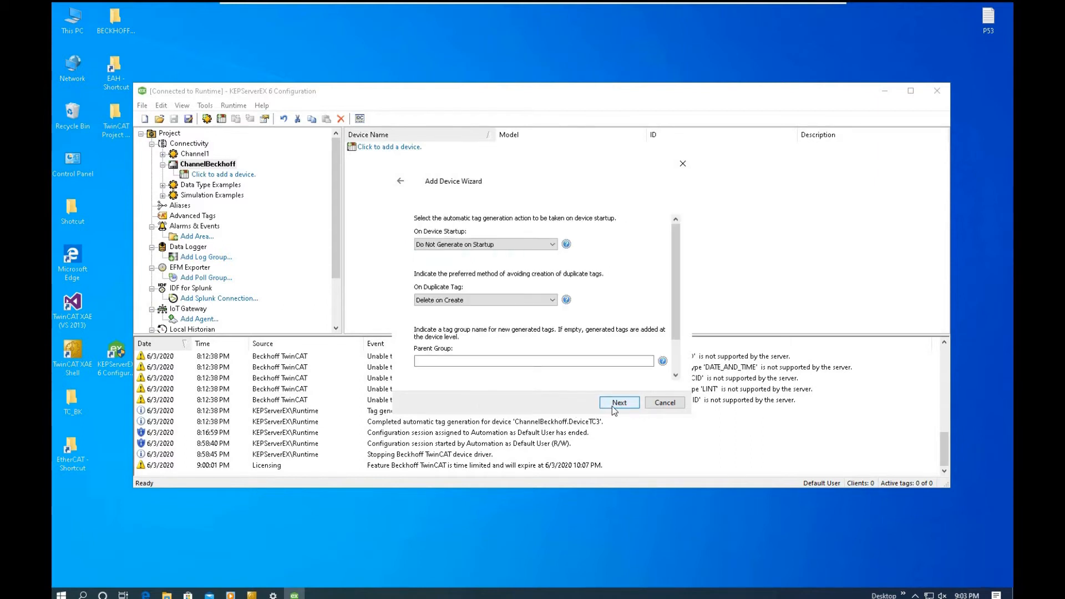
left_click(618, 403)
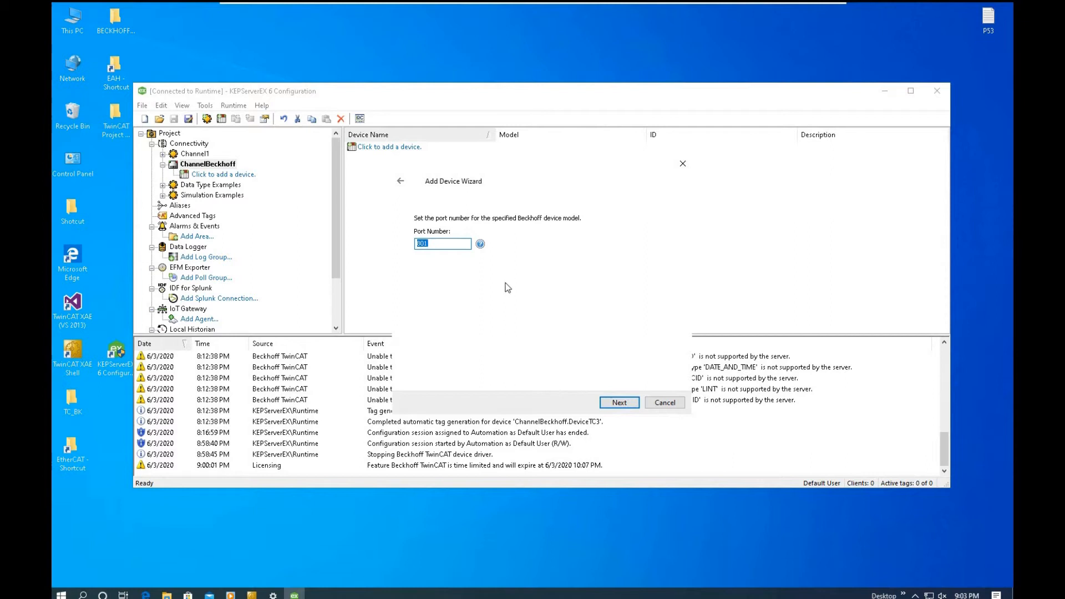
- Switch to TwinCAT XAE, log out of the PLC and open the PLCCom project's settings to look up its port number
left_click(251, 594)
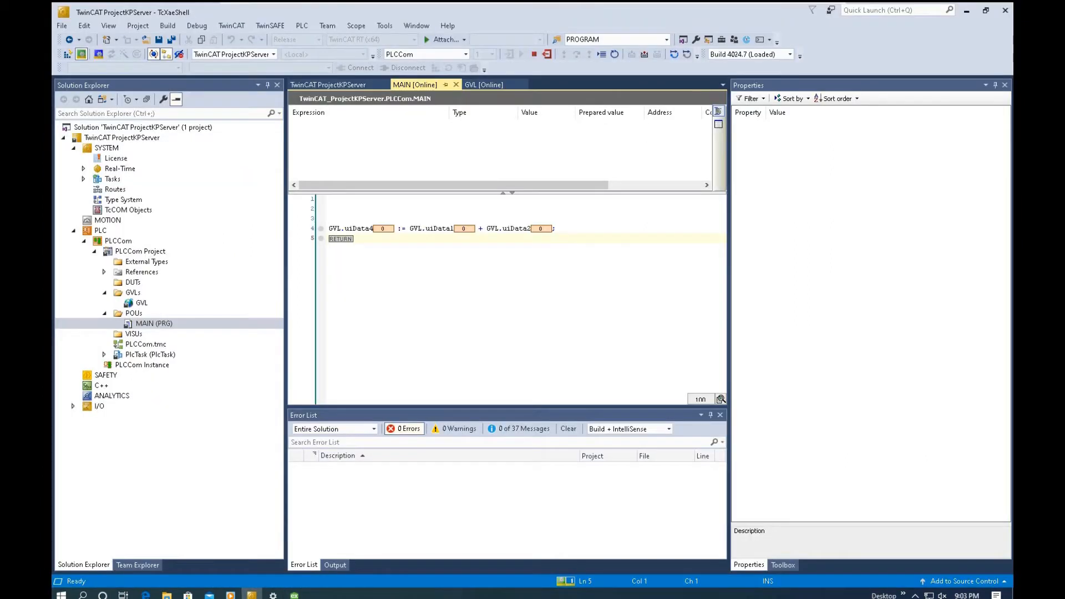
double_click(133, 253)
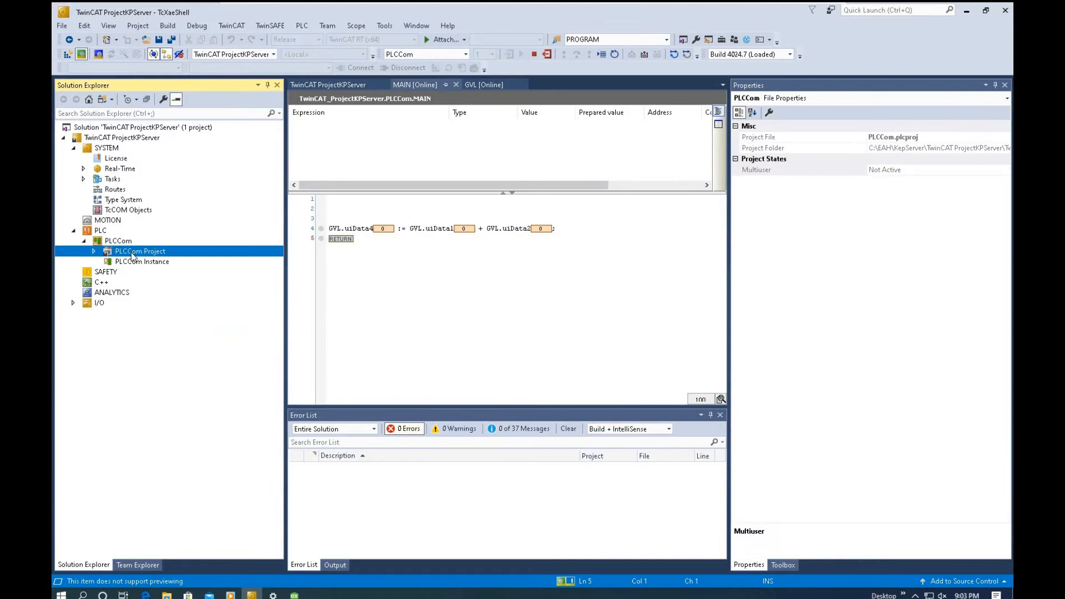
double_click(132, 255)
left_click(548, 55)
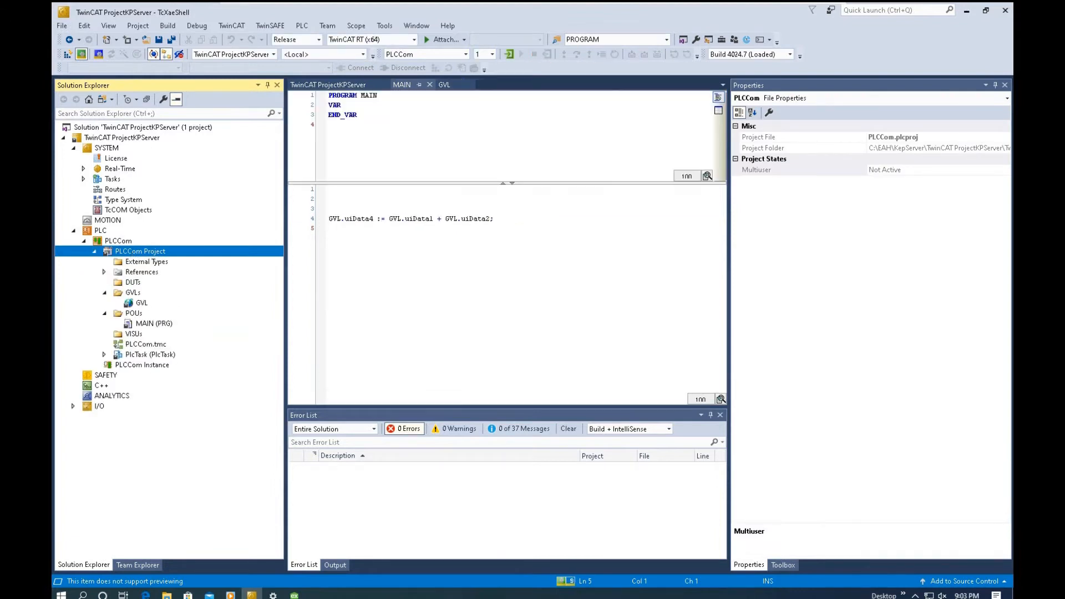
double_click(160, 255)
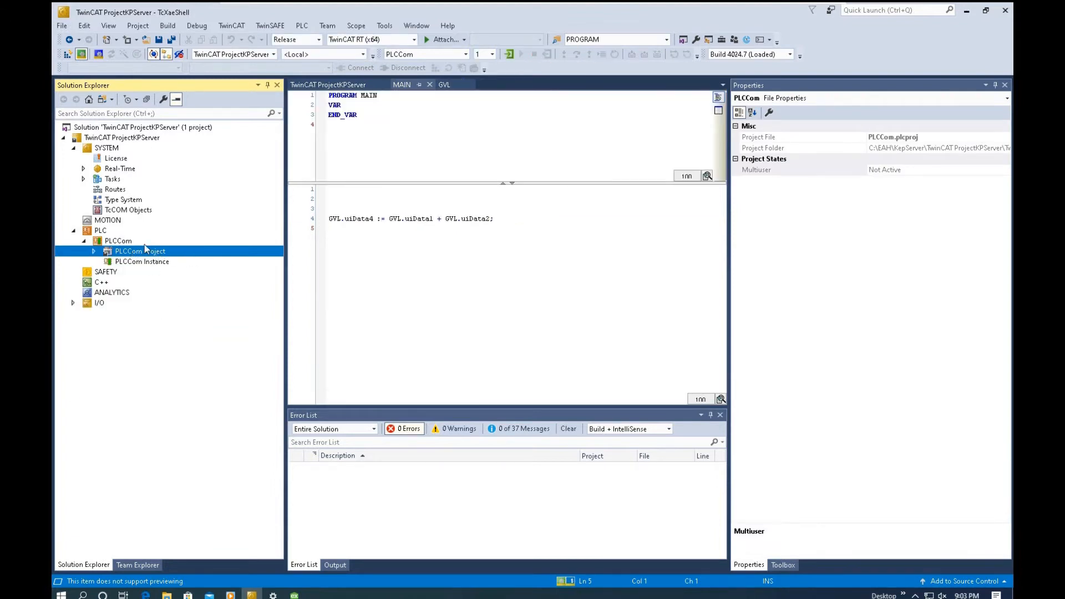
double_click(119, 241)
double_click(546, 150)
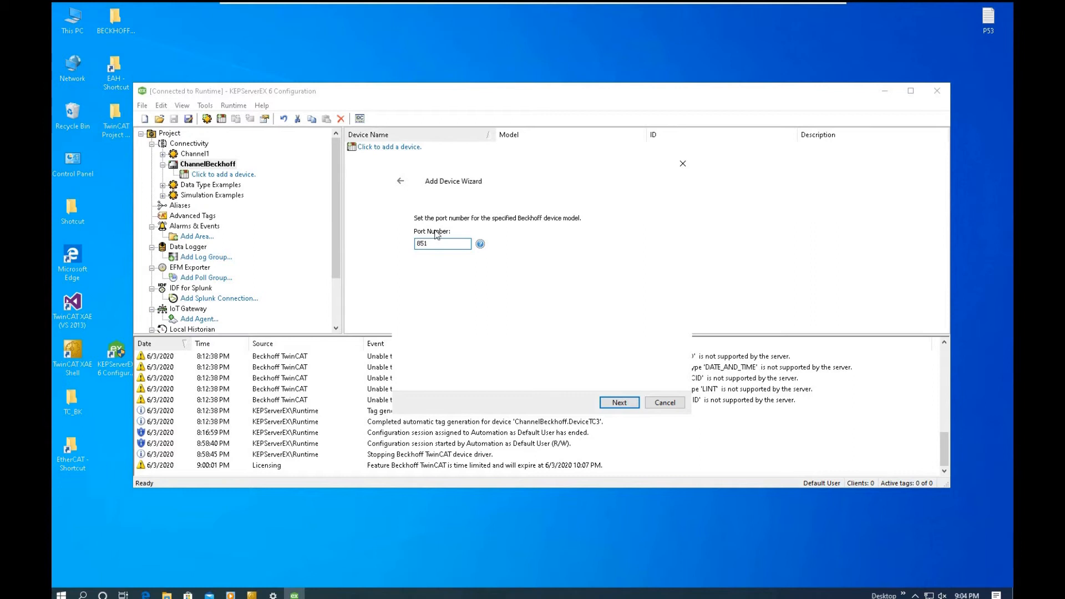
- Set the device's port number to 851 and keep Word as the default data type
left_click(628, 404)
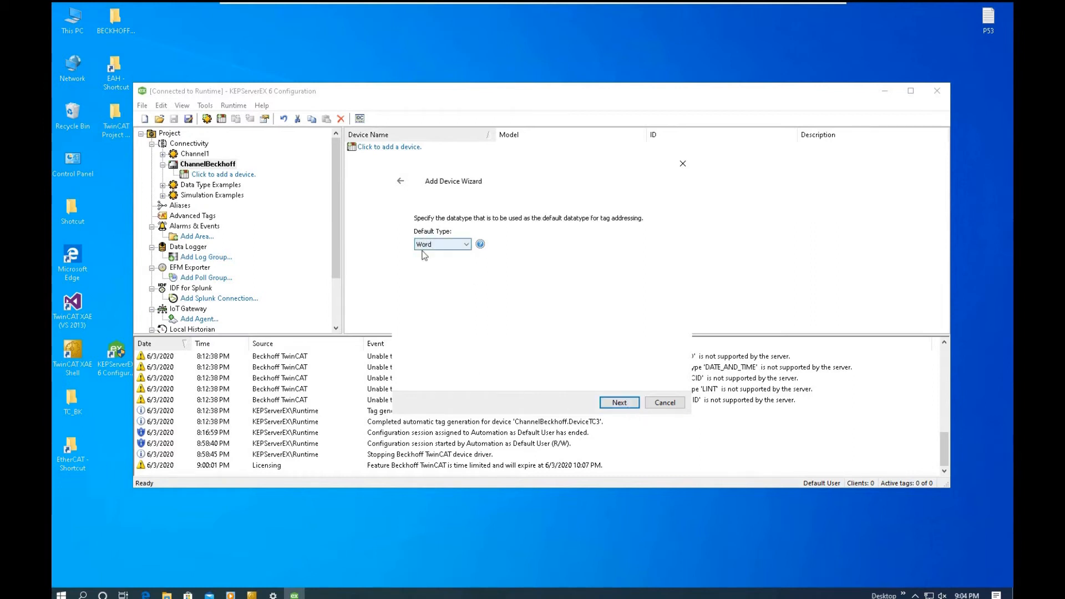
left_click(619, 405)
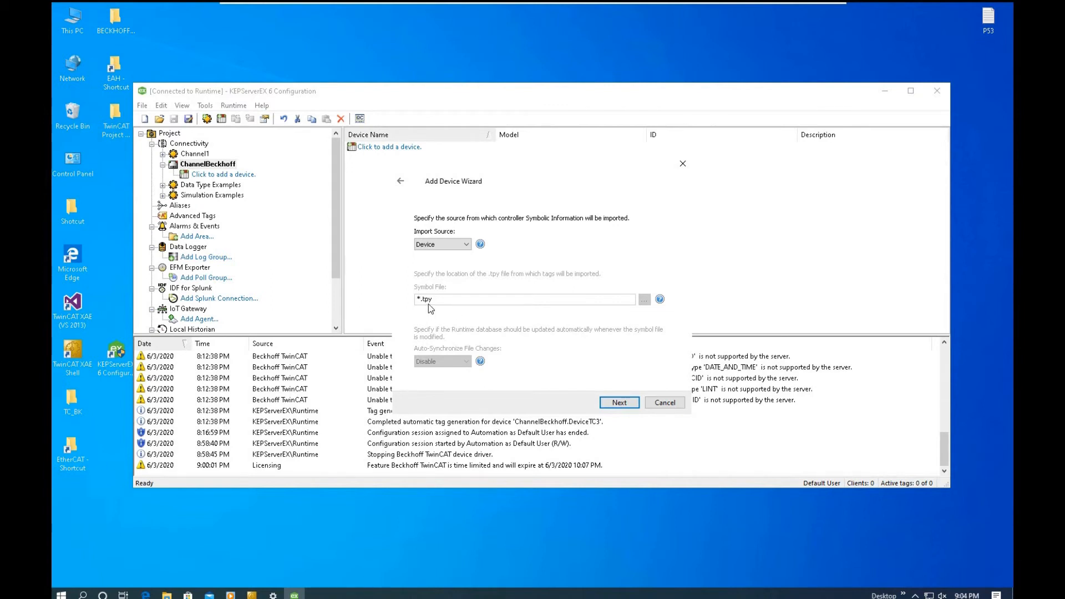
- Set the import source to File and use PLCCom.tpy from the project's PLCCom folder as the symbol file
left_click(426, 244)
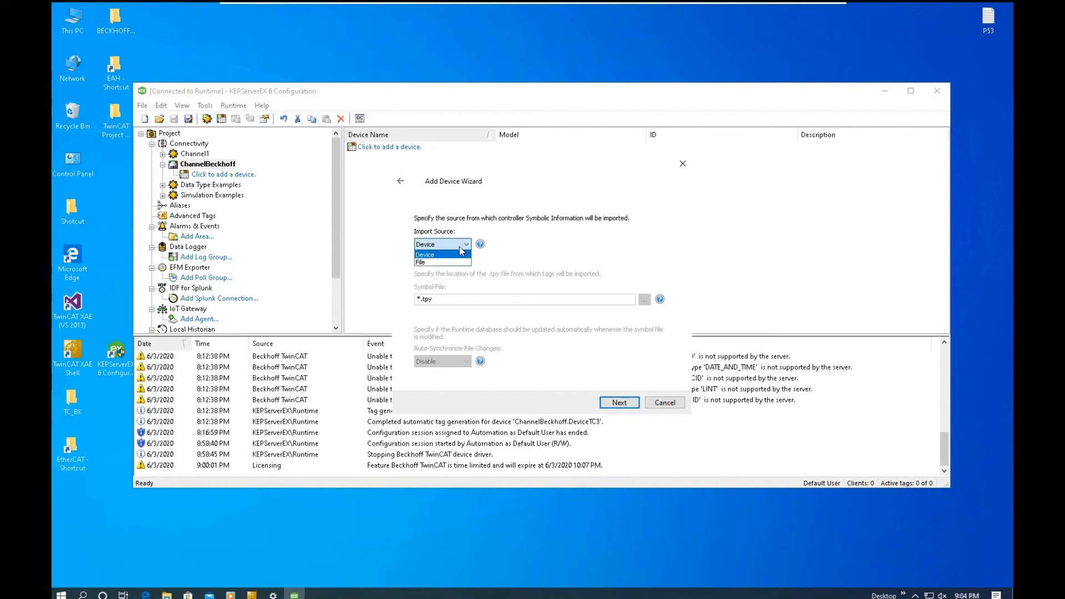
left_click(433, 264)
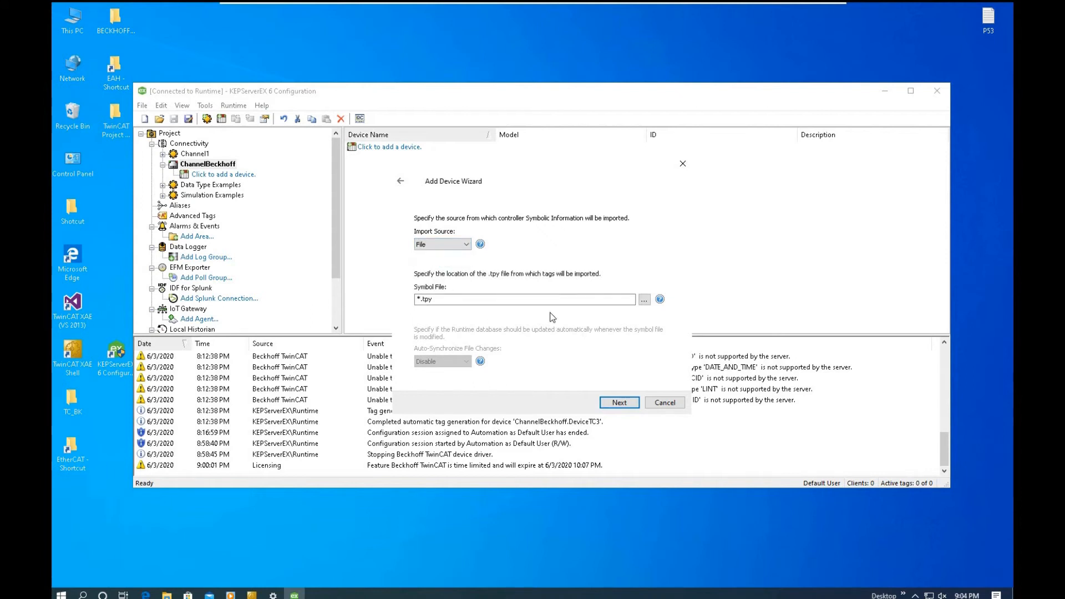
left_click(645, 300)
left_click(683, 361)
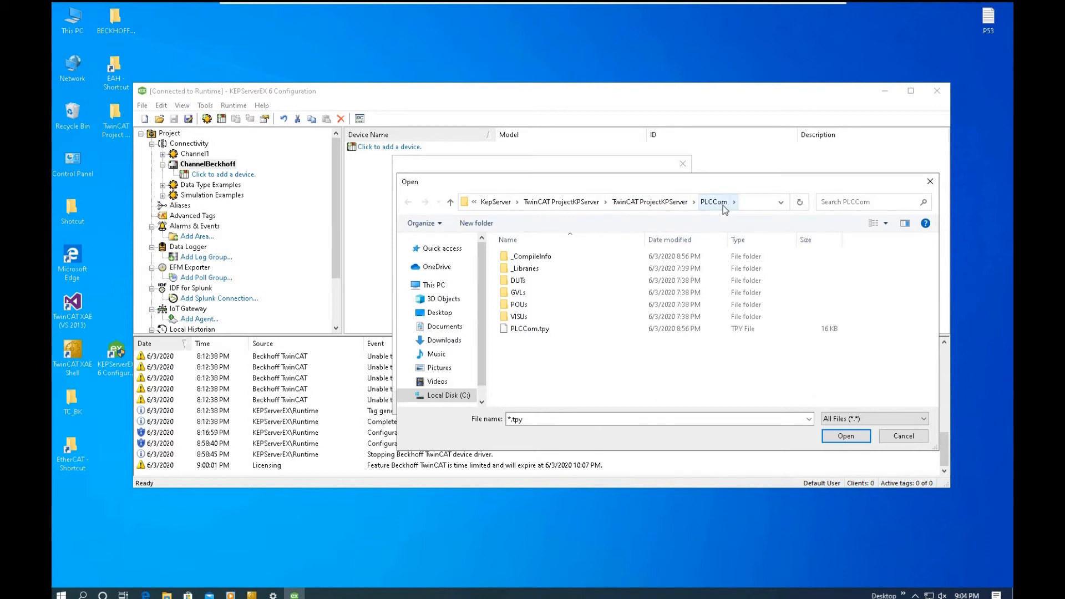
left_click(530, 328)
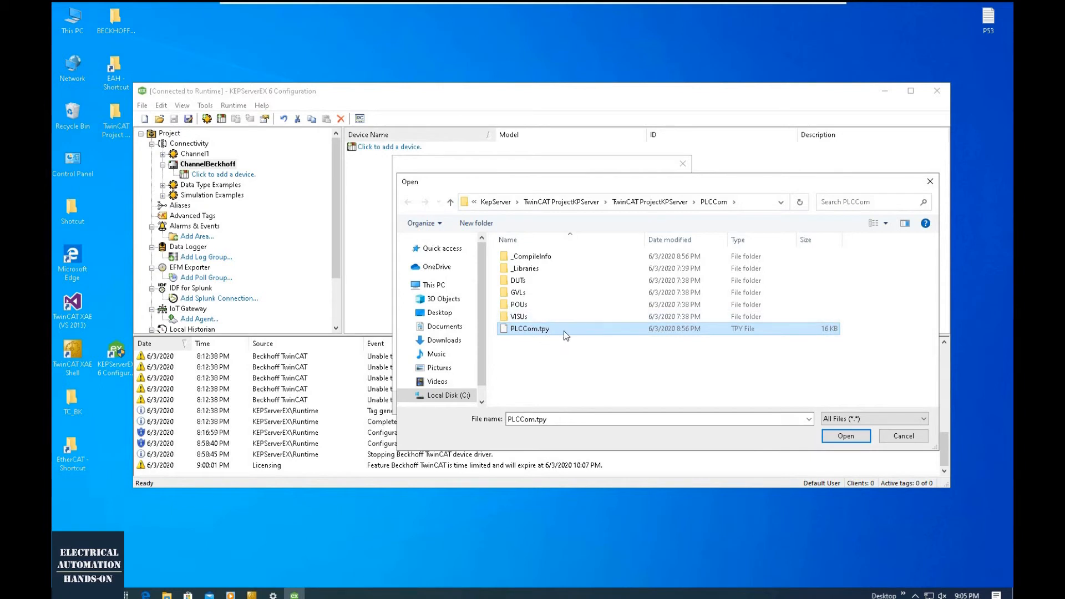
left_click(847, 436)
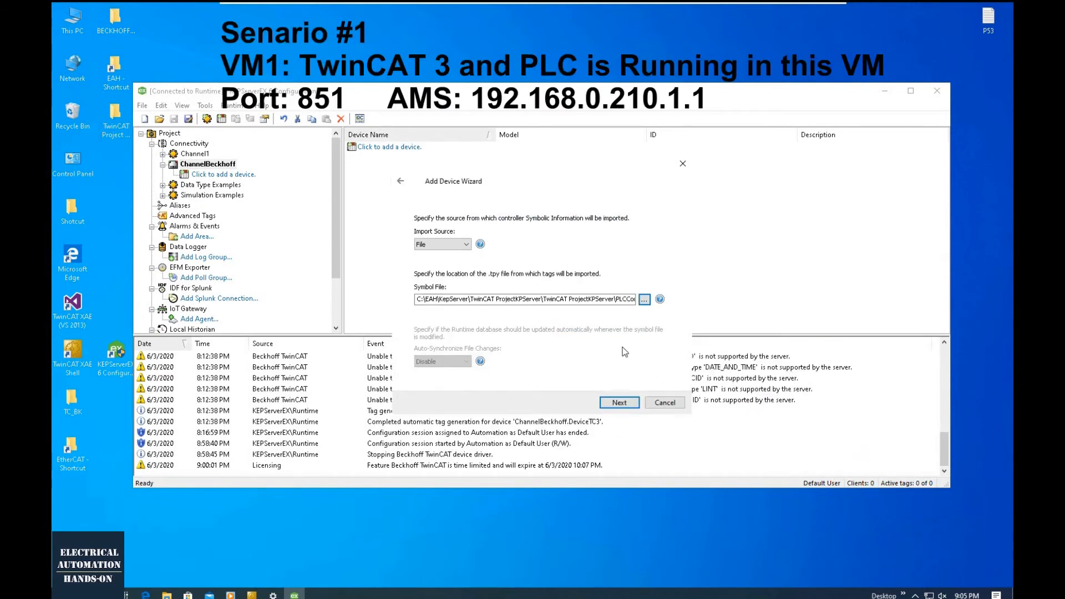
left_click(619, 403)
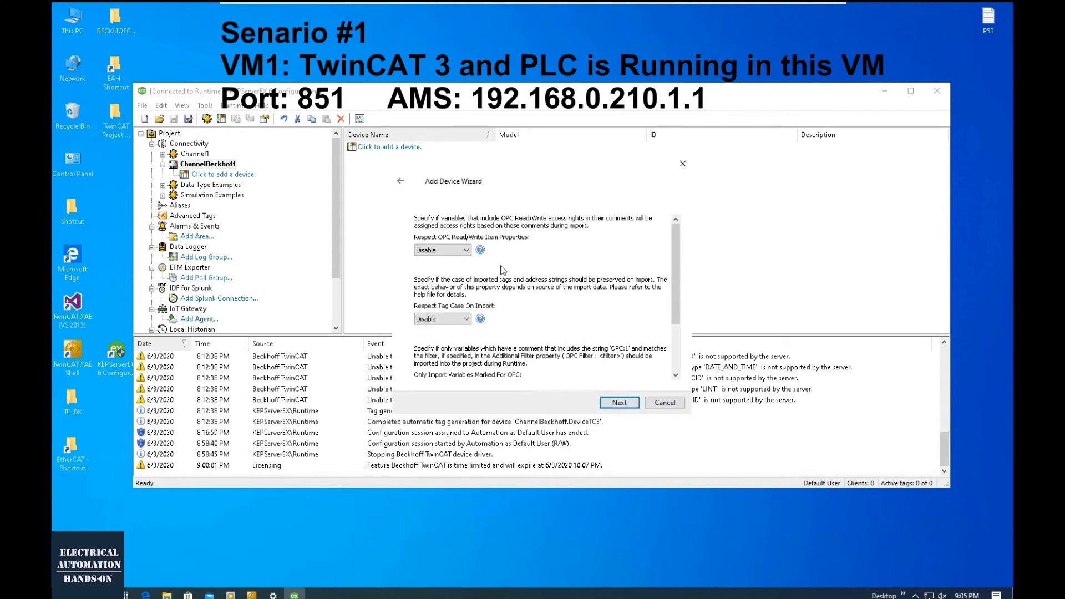
- Keep the OPC import and runtime compatibility options disabled, review the device summary and finish creating DeviceTC3PLCCom
left_click(626, 400)
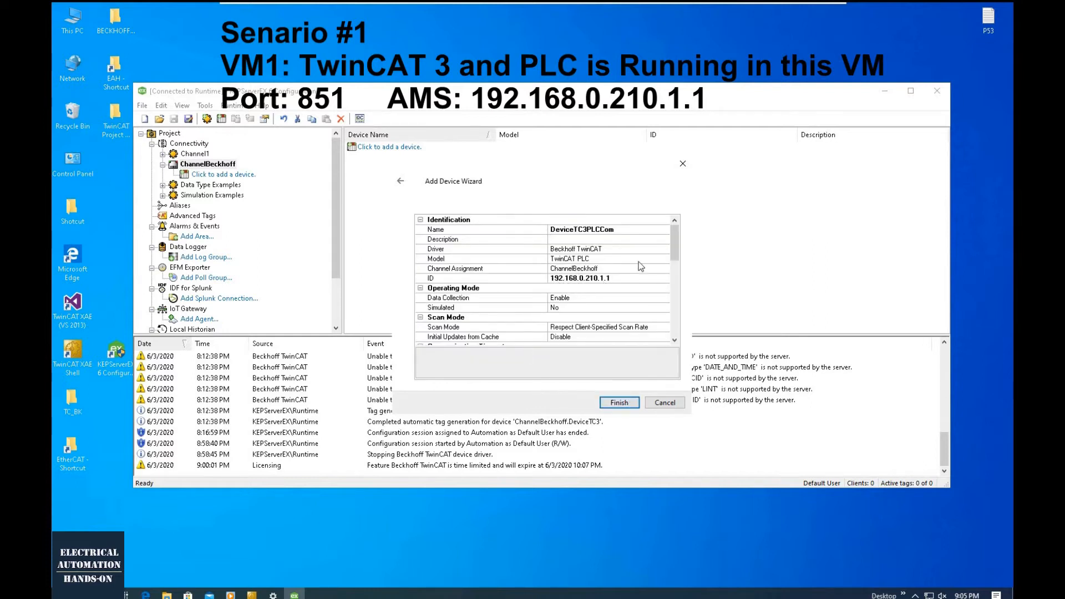
left_click_drag(672, 244, 673, 299)
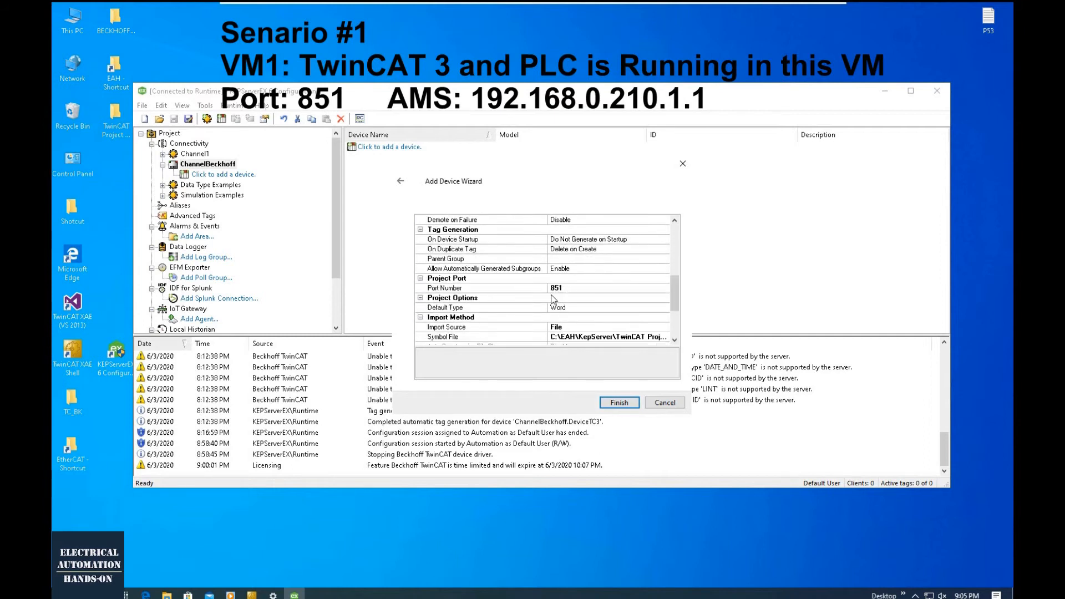
scroll(638, 304, "down", 2)
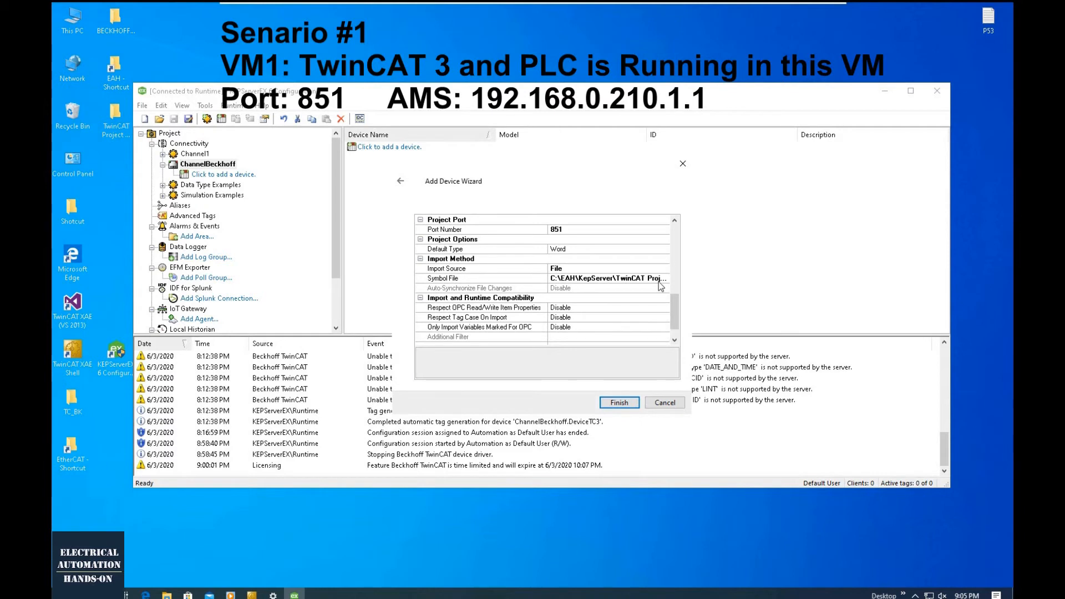
left_click(610, 406)
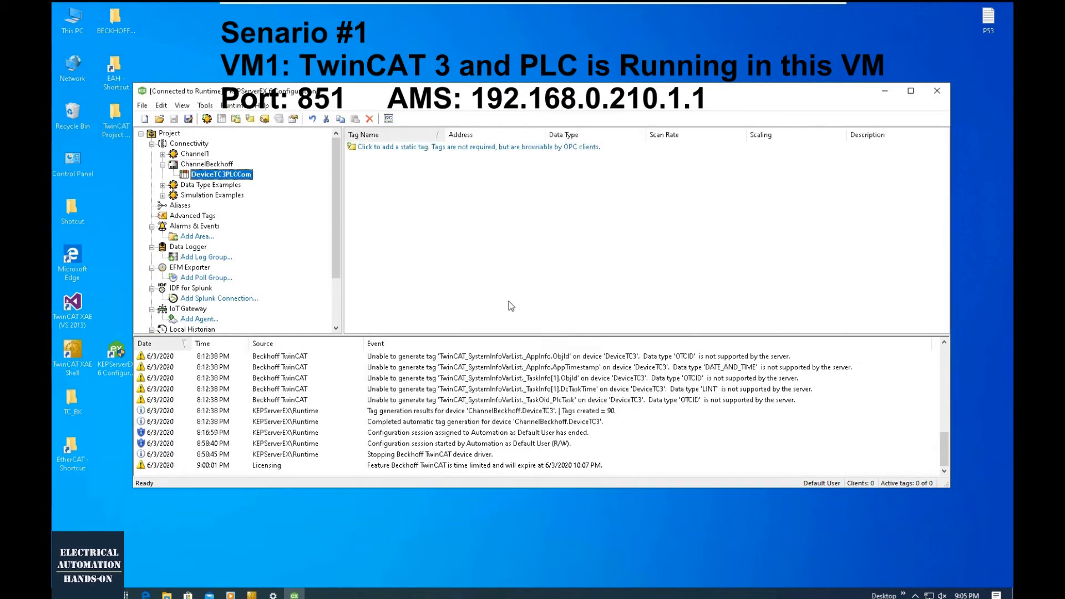
- Automatically generate the tags of DeviceTC3PLCCom through its tag generation properties and list the tags of its GVL group
right_click(232, 177)
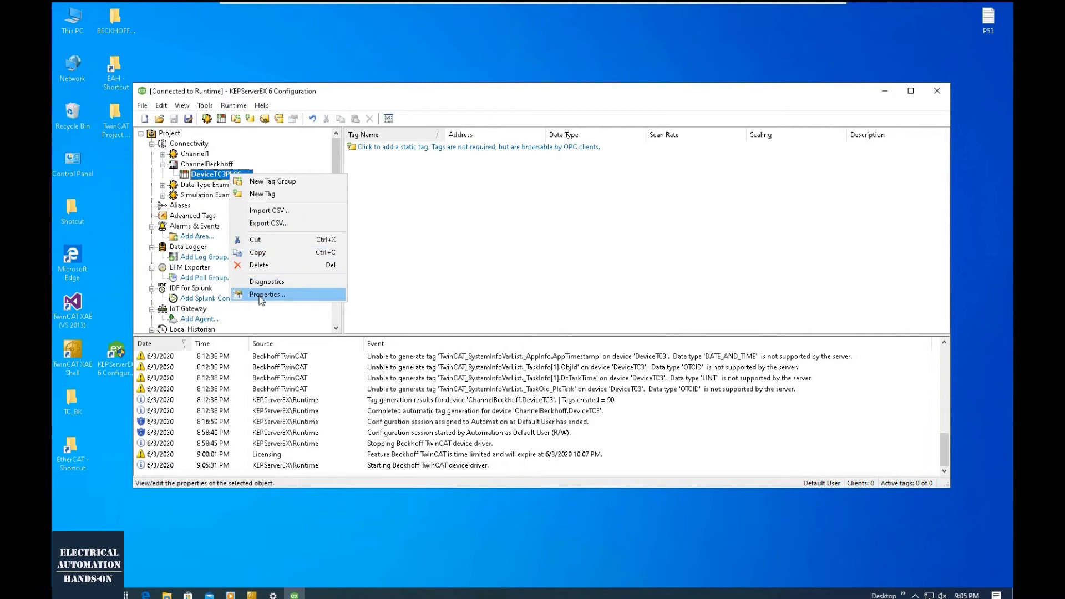
left_click(261, 295)
left_click_drag(573, 157, 561, 308)
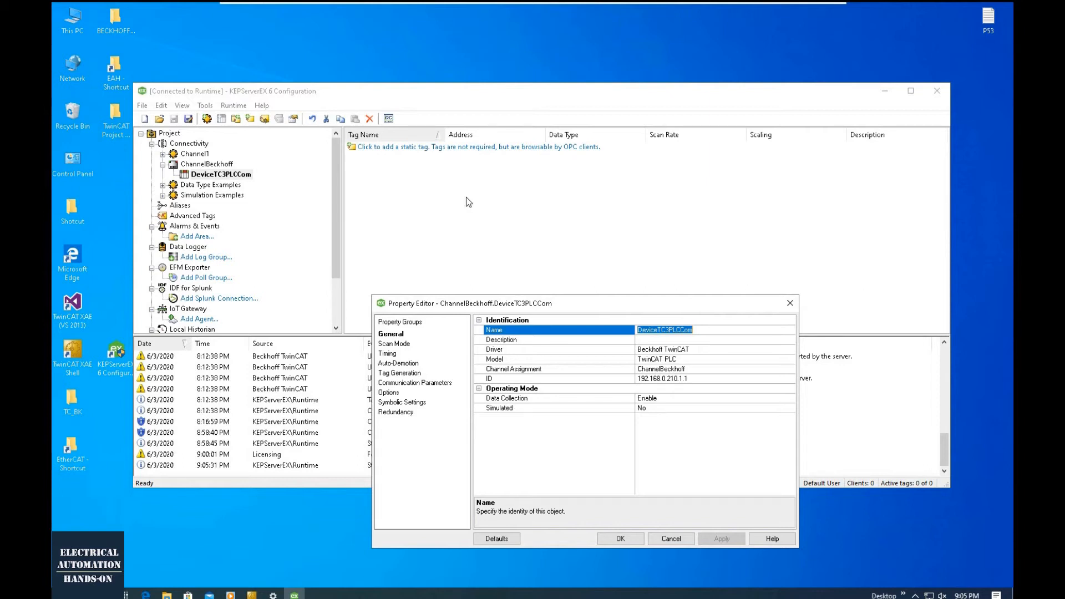
left_click_drag(495, 306, 536, 205)
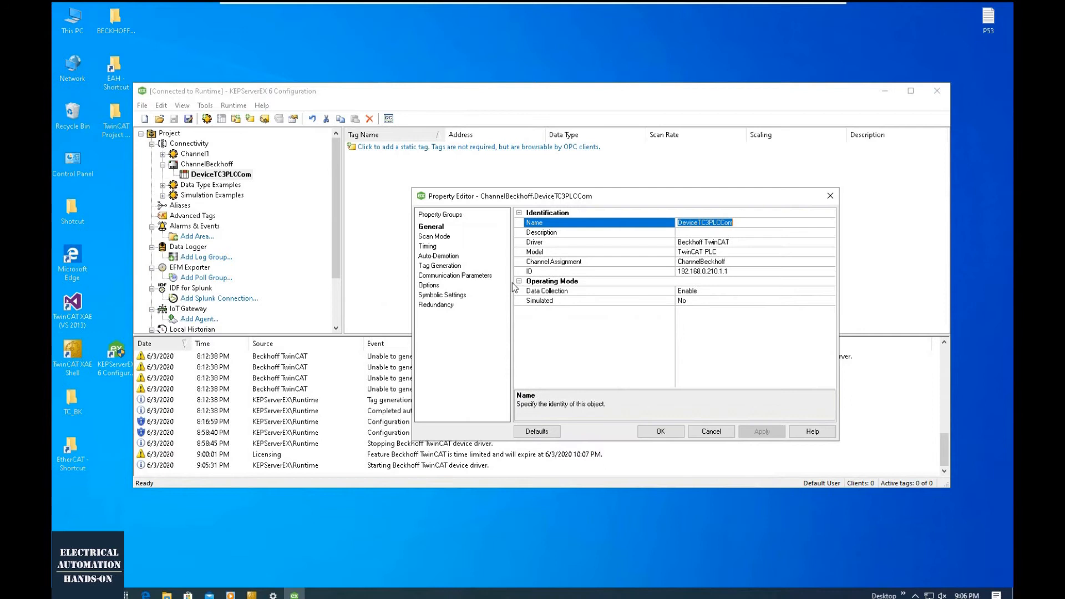
left_click(444, 266)
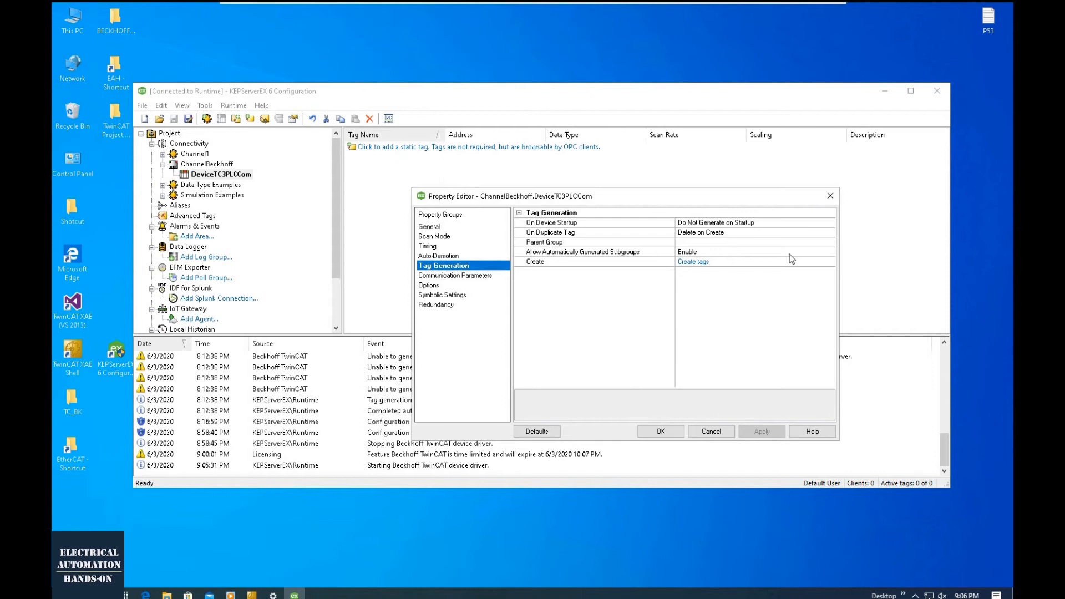
left_click(690, 263)
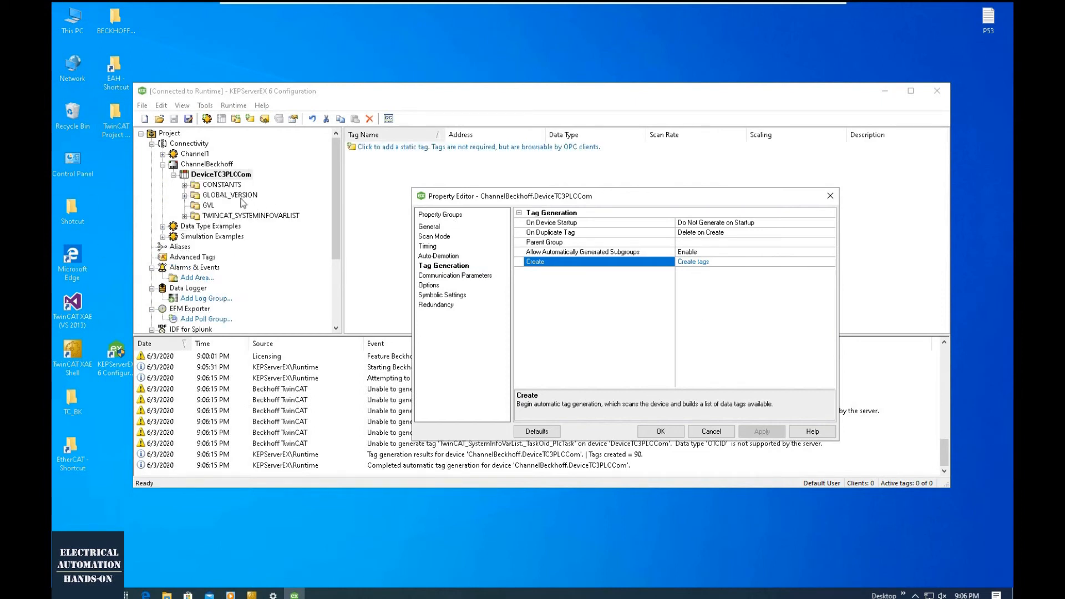
left_click(660, 431)
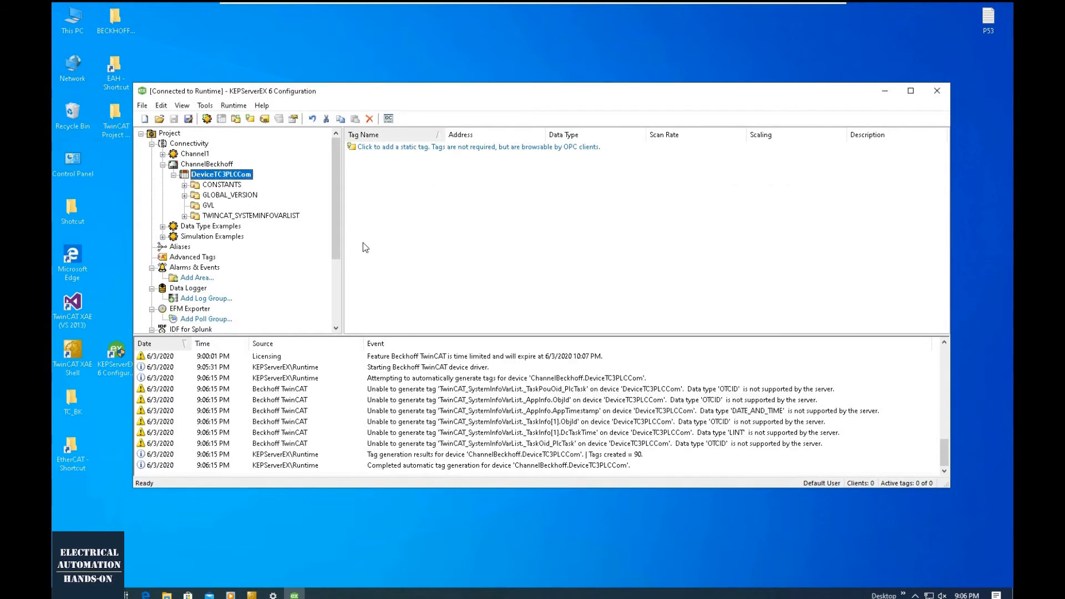
left_click(208, 207)
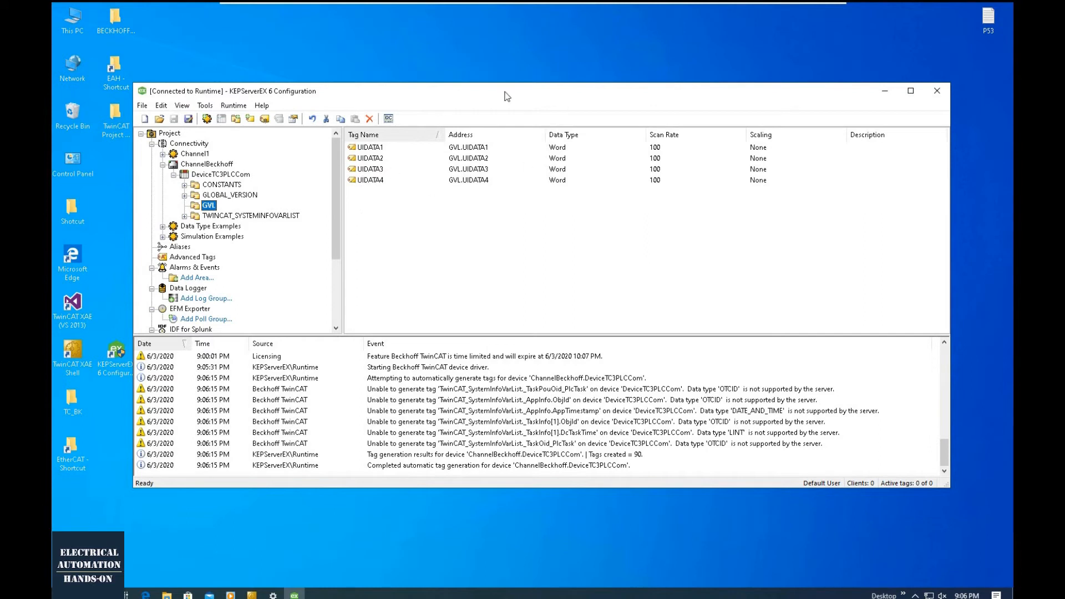
left_click(484, 227)
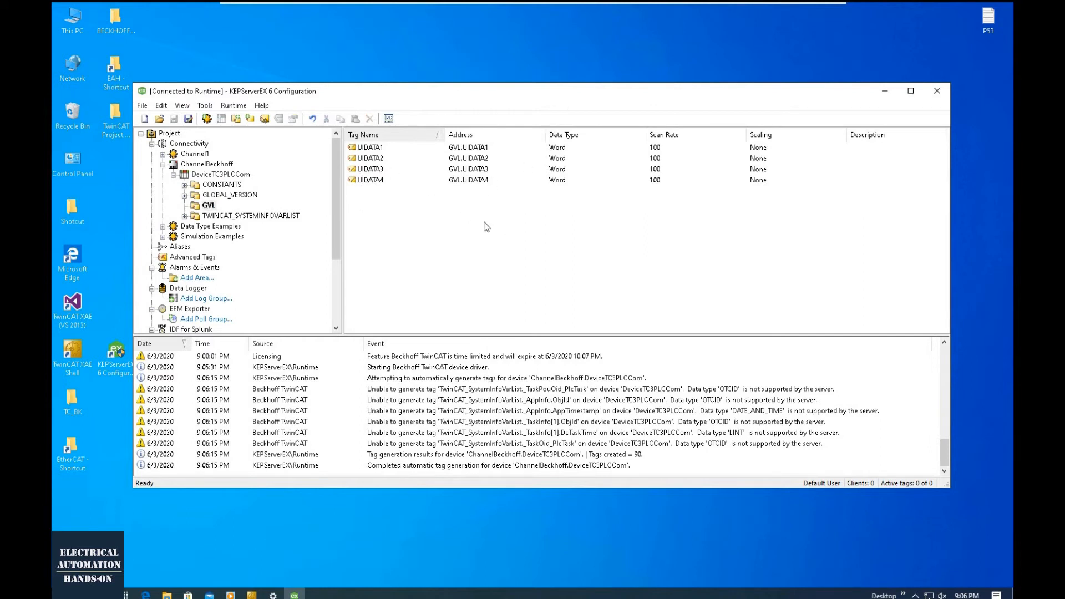
- Launch the OPC Quick Client and display the items of the ChannelBeckhoff.DeviceTC3PLCCom.GVL group
left_click(389, 118)
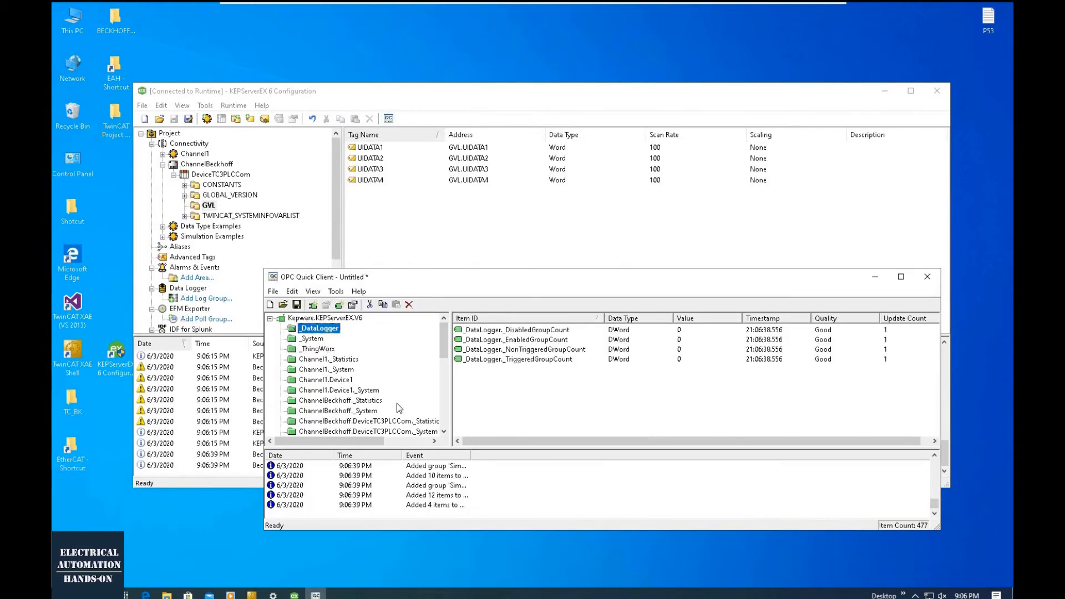
scroll(397, 403, "down", 3)
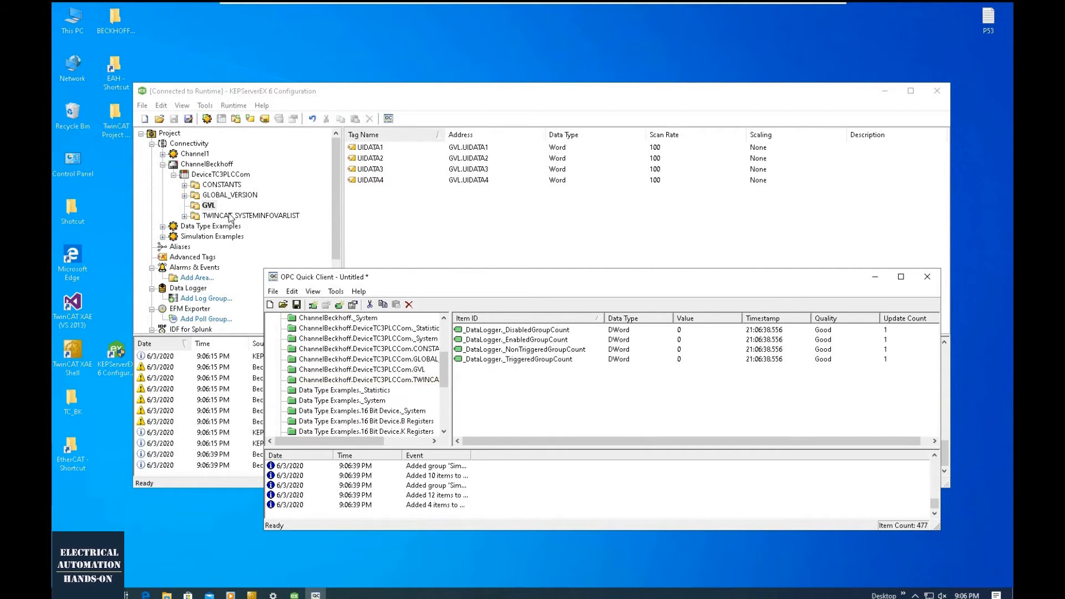
scroll(367, 386, "down", 1)
scroll(374, 385, "down", 2)
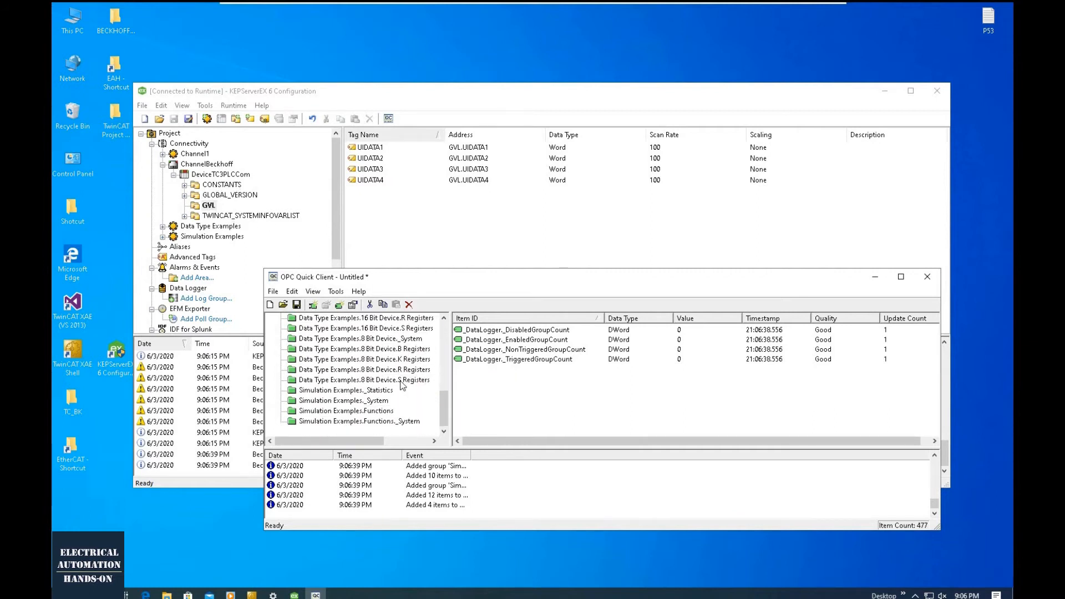
scroll(382, 397, "up", 4)
left_click(395, 401)
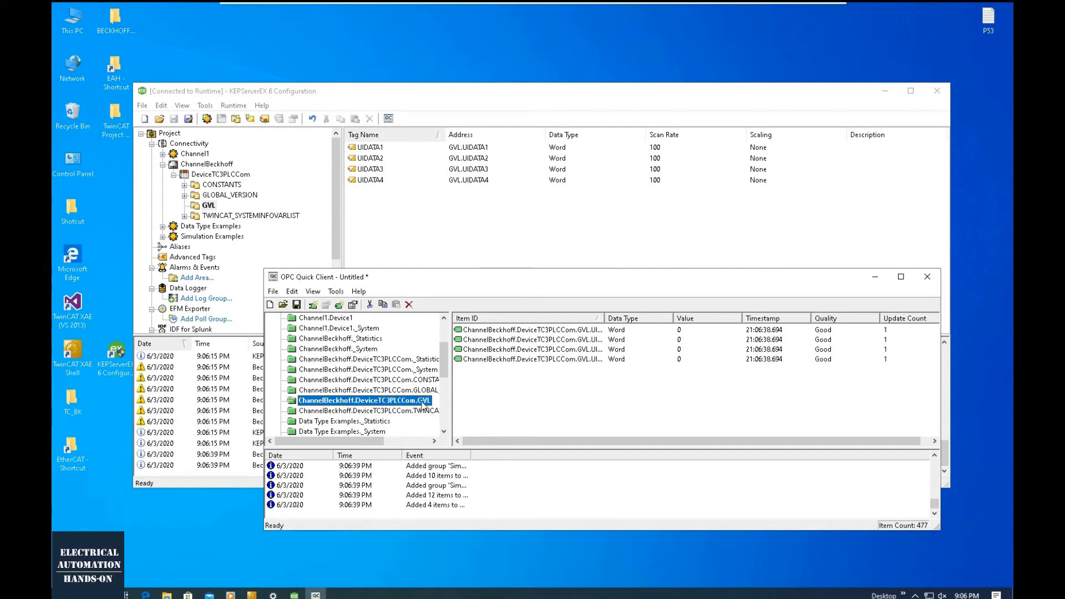
- Reposition the OPC Quick Client window and widen the Item ID column until the full GVL tag names are readable
left_click(597, 399)
key("ctrl+a")
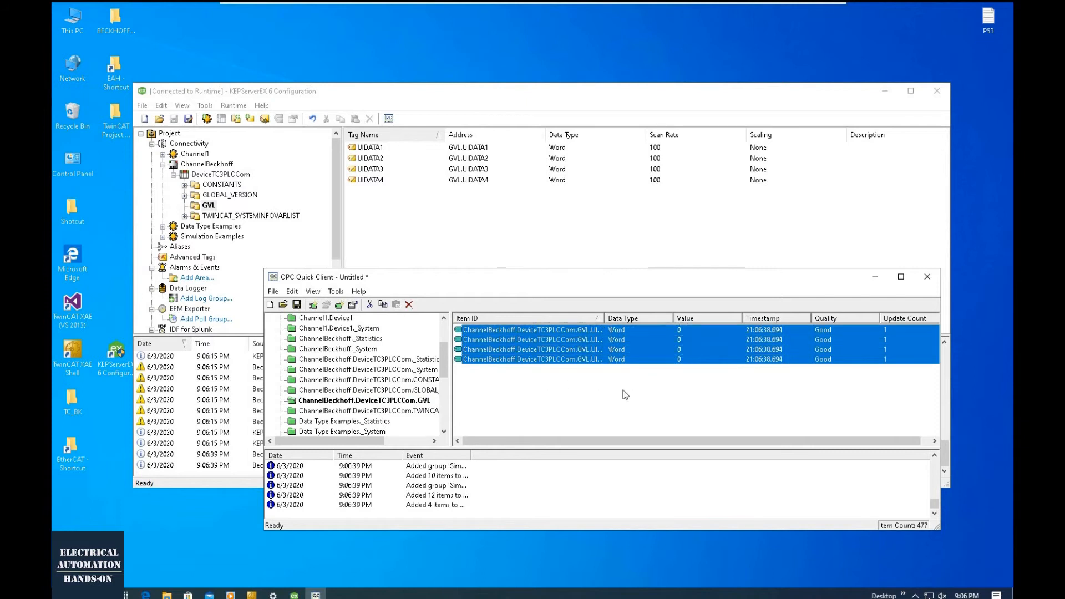
left_click(625, 395)
left_click_drag(727, 273, 589, 257)
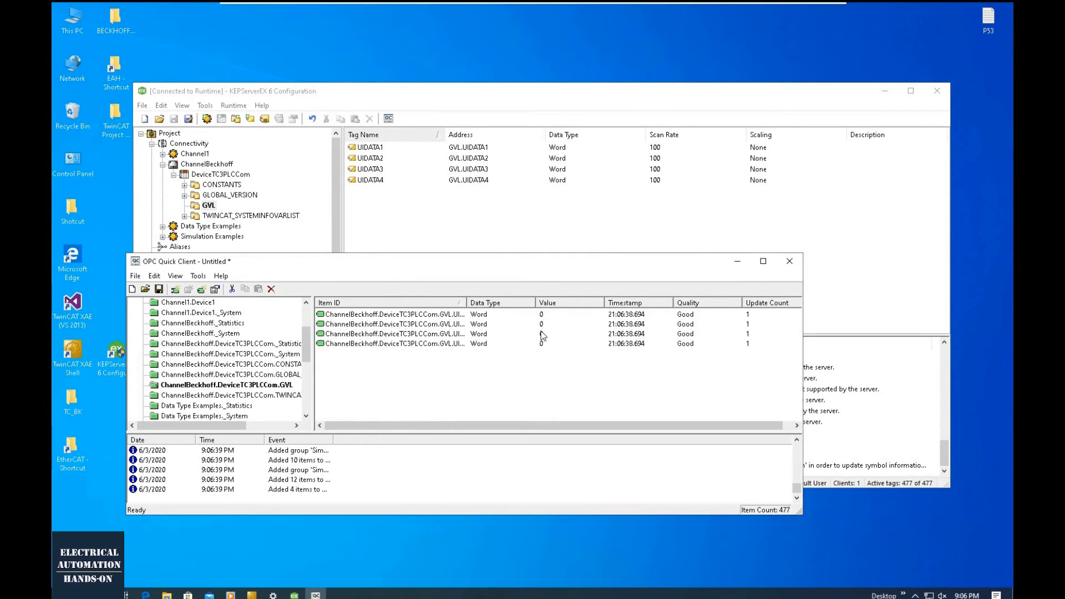
left_click_drag(468, 302, 537, 302)
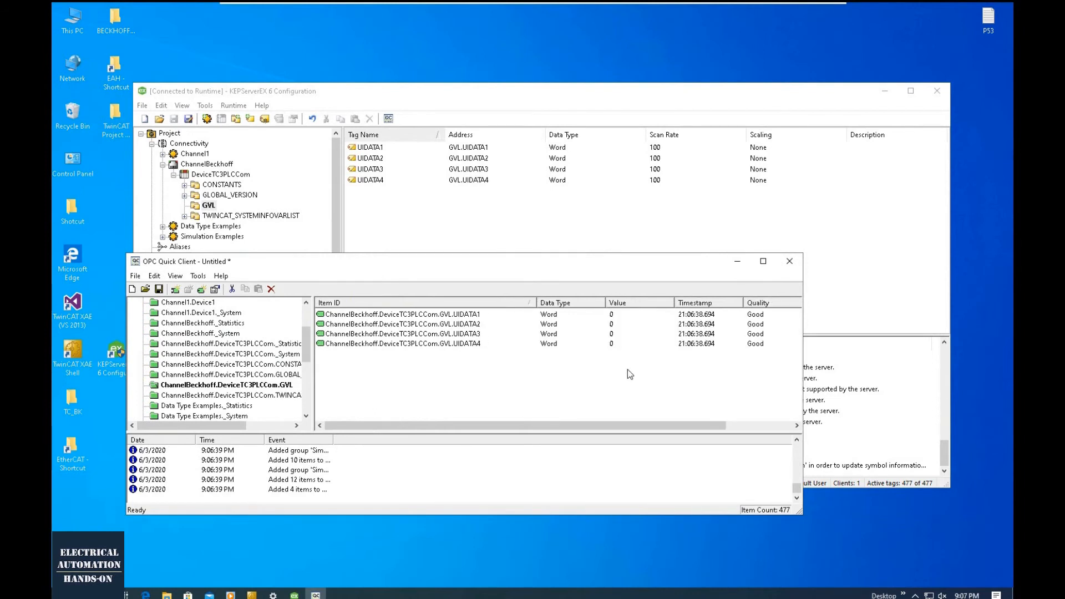
double_click(611, 340)
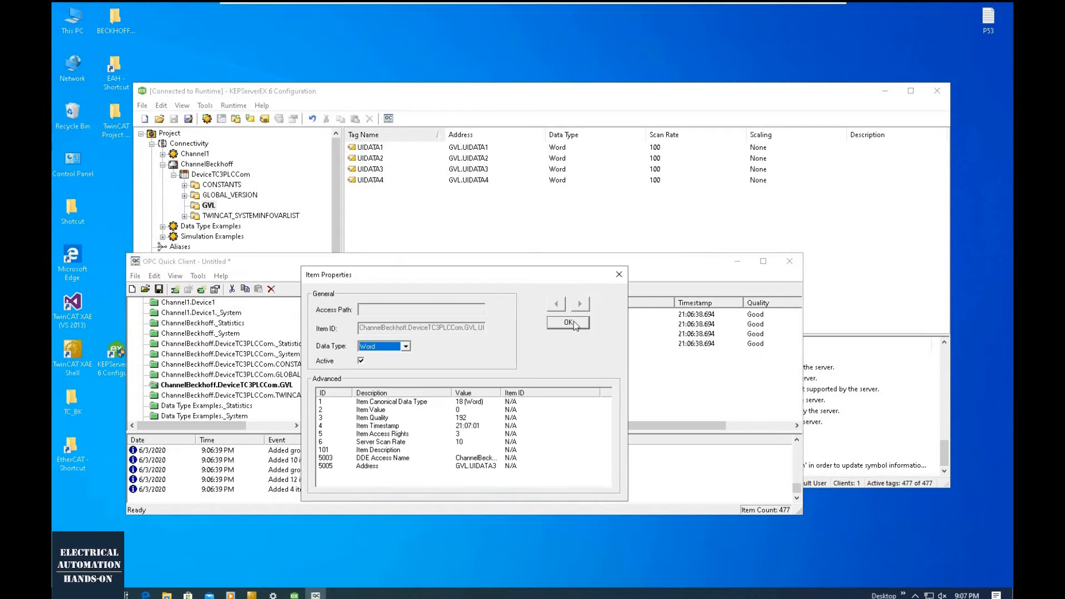
left_click(620, 219)
double_click(612, 334)
left_click(619, 274)
- Write the value 10 to the UIDATA3 item with a synchronous write
right_click(622, 340)
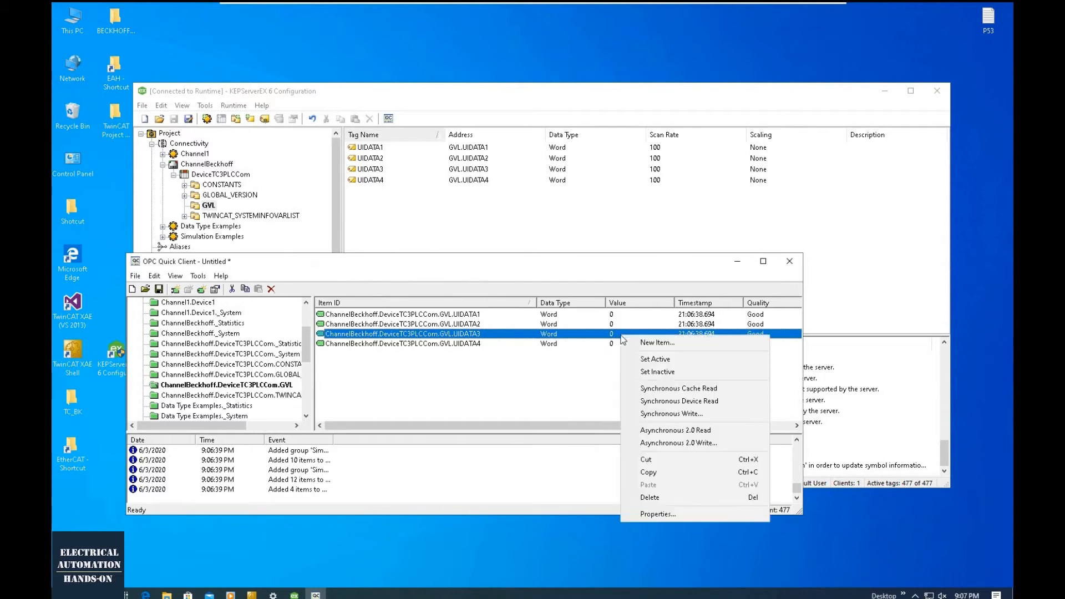
left_click(665, 416)
type("10")
left_click(644, 331)
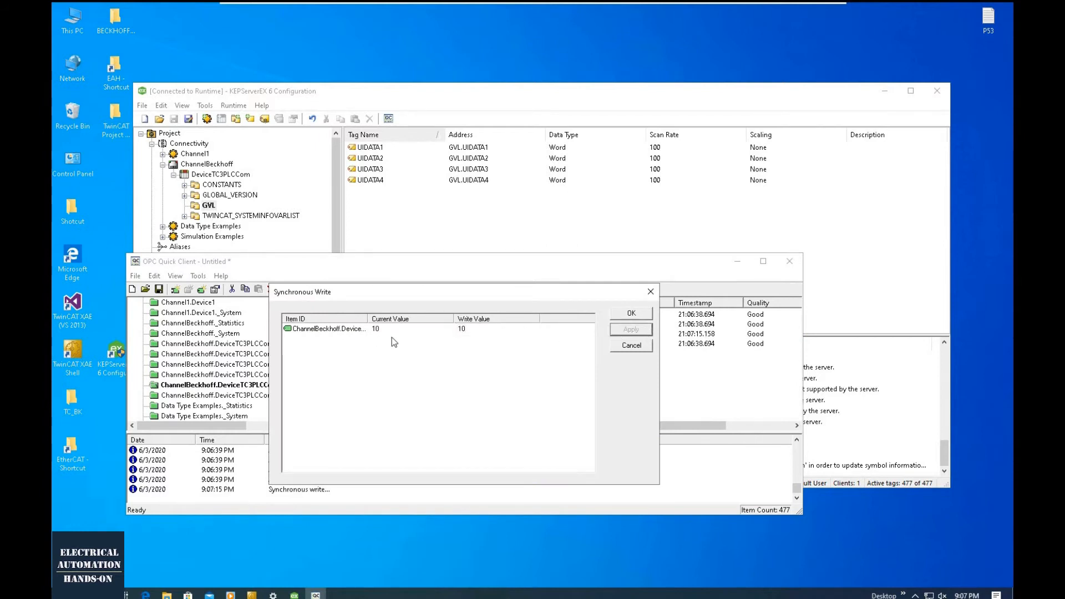
left_click(632, 313)
- Write the value 12 to the UIDATA1 item with a synchronous write
left_click(460, 314)
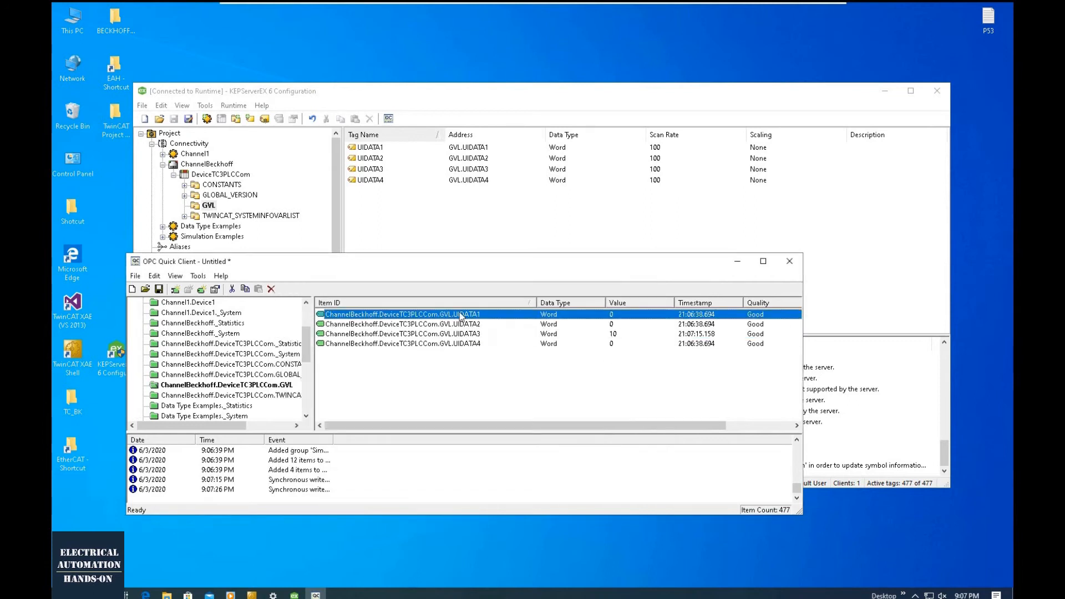
right_click(643, 315)
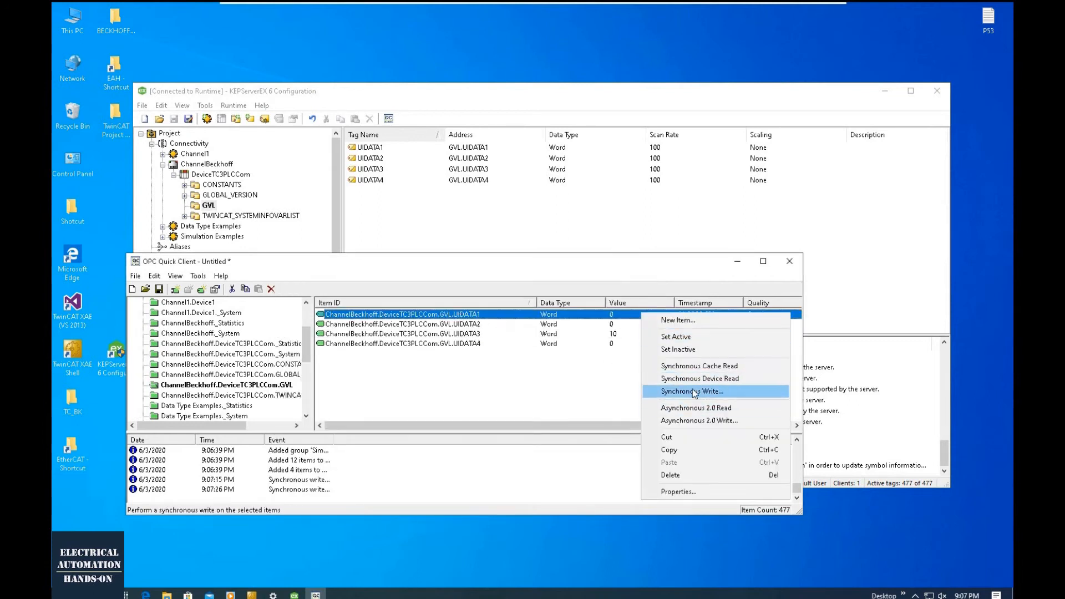
left_click(693, 393)
type("12")
key("Return")
left_click(644, 330)
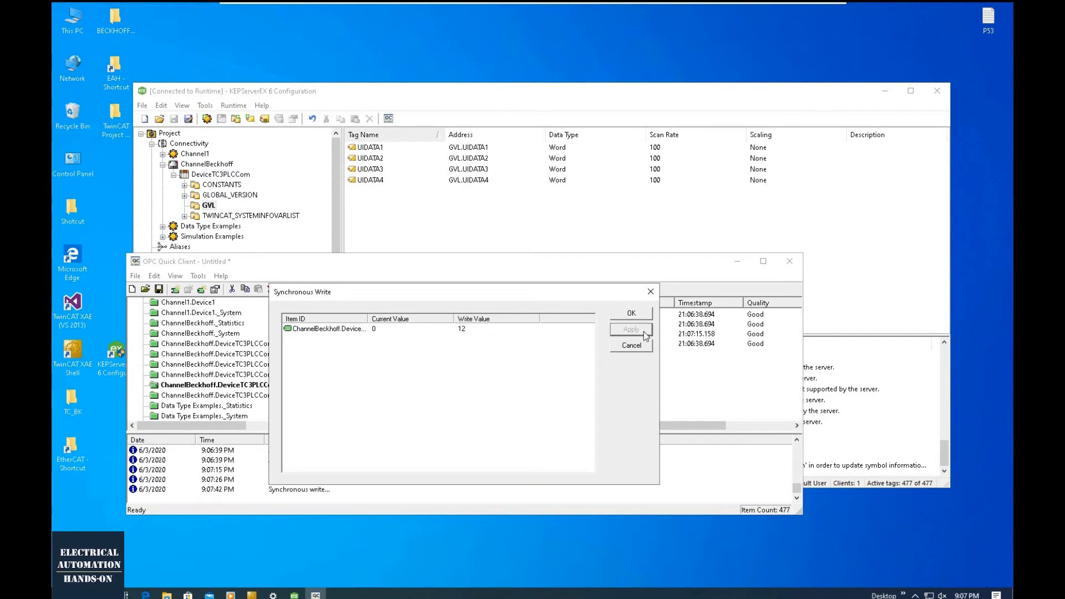
left_click(651, 291)
- Write the value 24 to the UIDATA2 item with a synchronous write
left_click(619, 325)
right_click(618, 328)
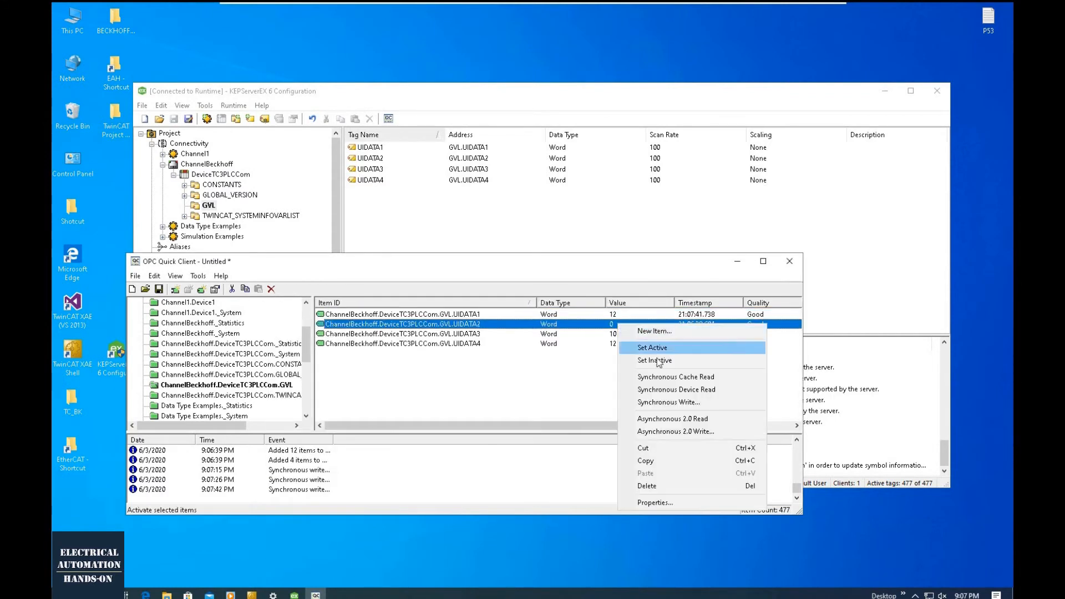
left_click(676, 405)
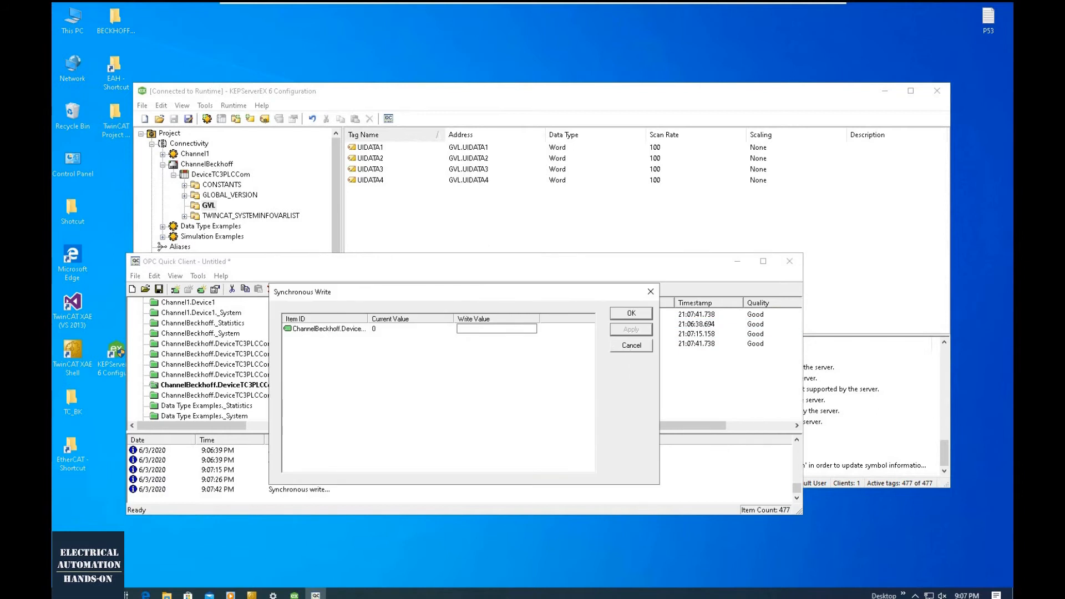
type("24")
key("Return")
left_click(633, 329)
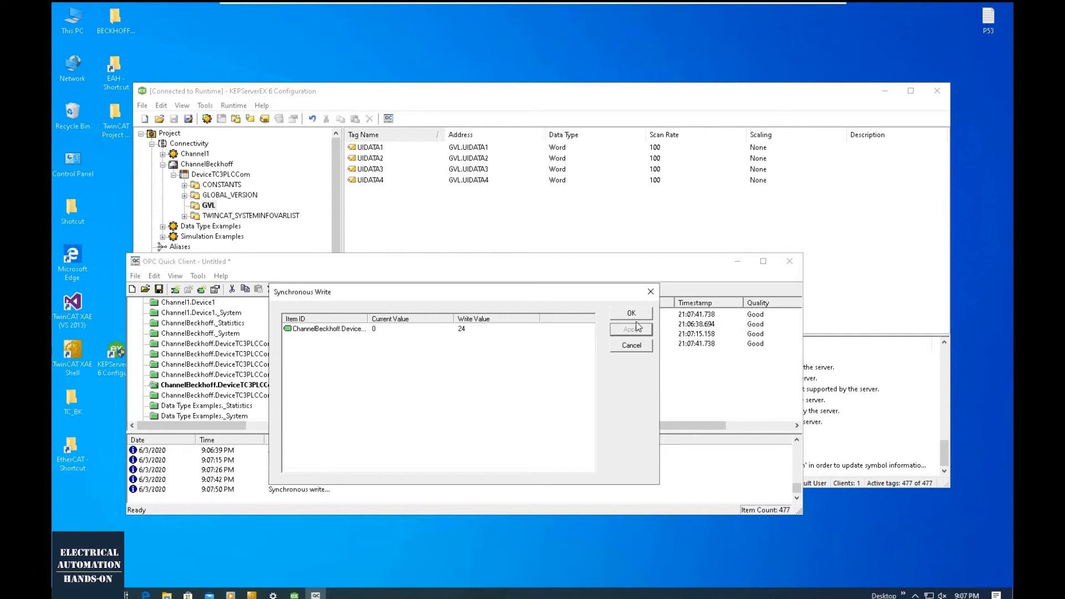
left_click(632, 314)
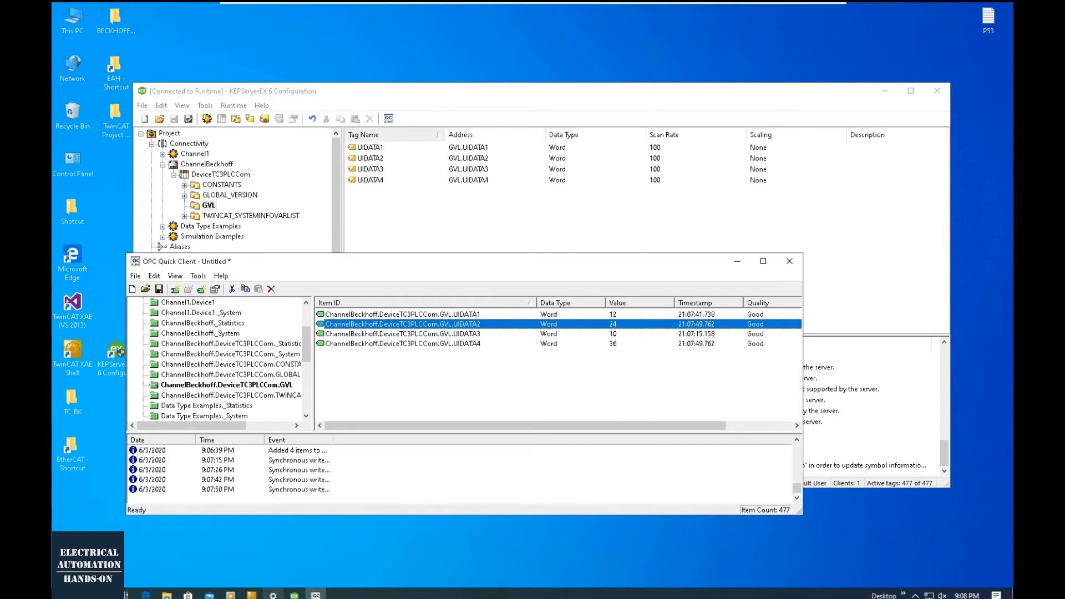
- Arrange the OPC Quick Client alongside TwinCAT XAE to compare the GVL item values with the online MAIN program
left_click_drag(544, 269, 432, 36)
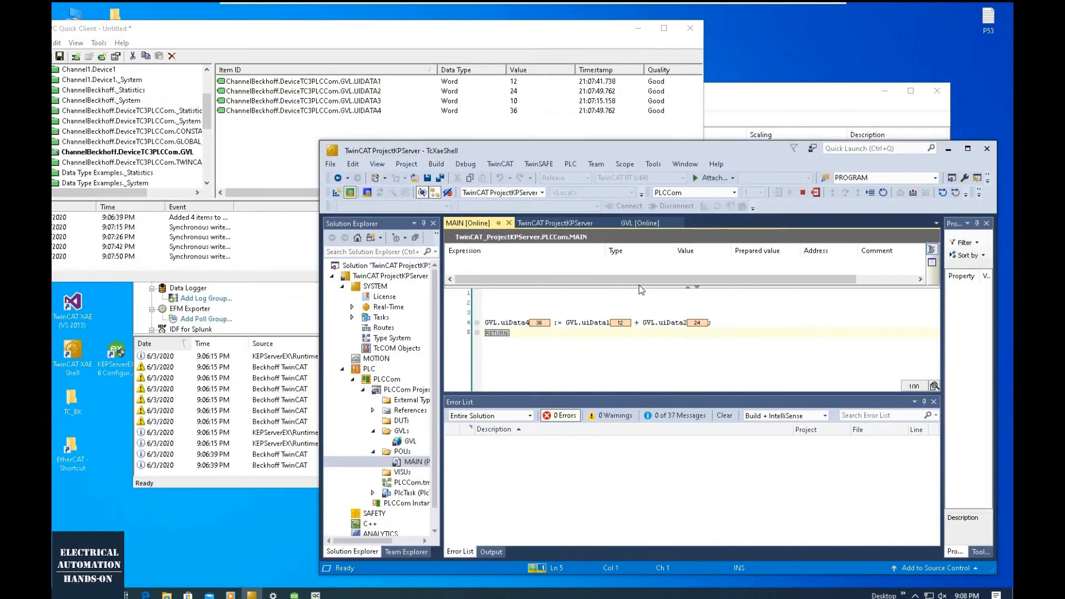
left_click_drag(640, 288, 642, 314)
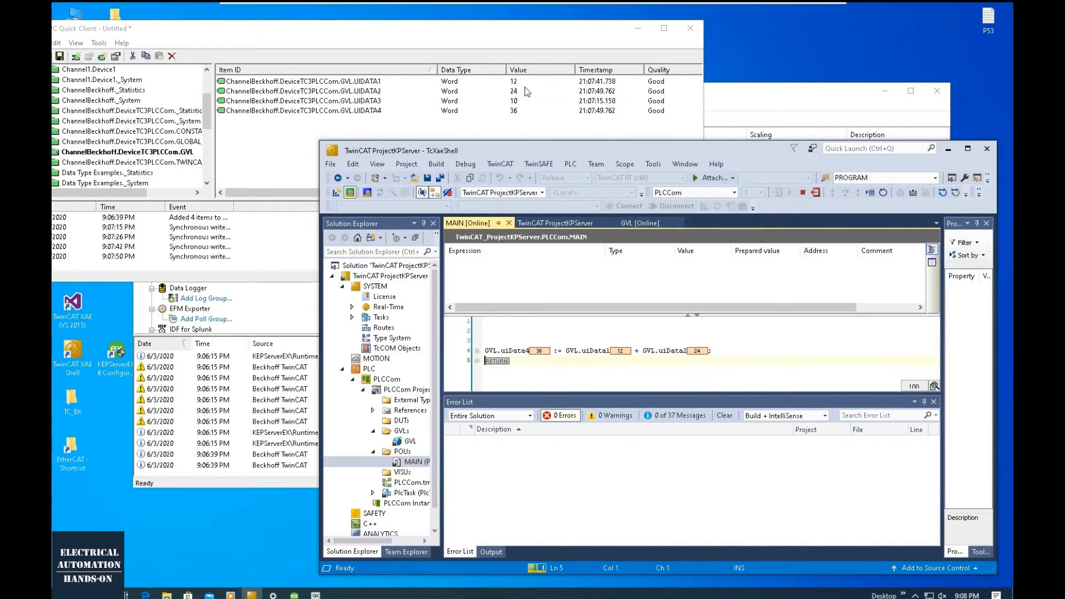
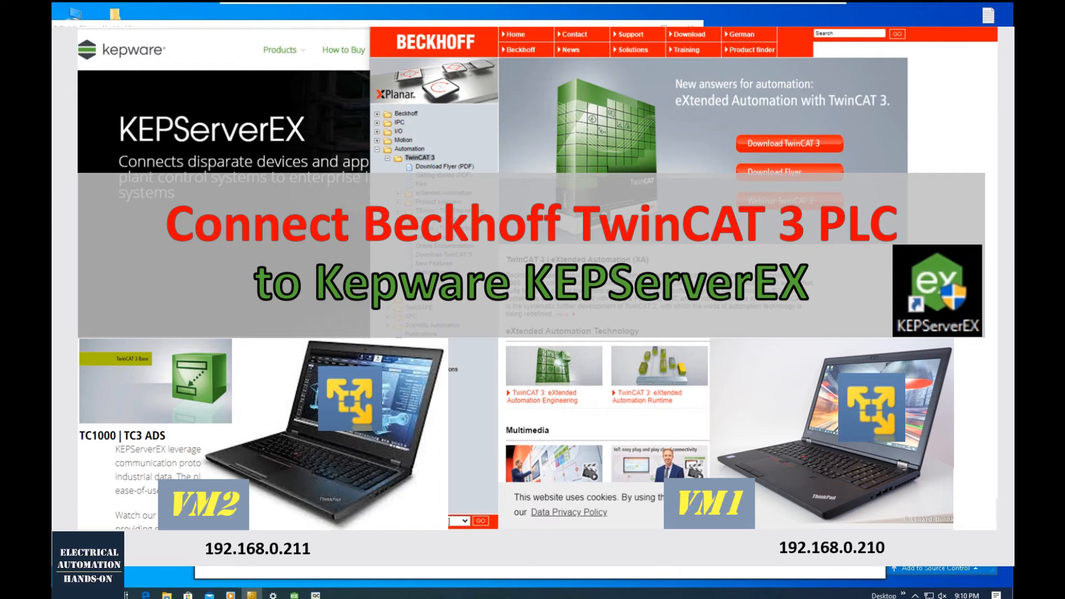
- Switch from the Win10_BECKHOFF_4024 virtual machine to the Win10_IndustrialSW virtual machine in VMware Player and show it full screen
mouse_move(808, 5)
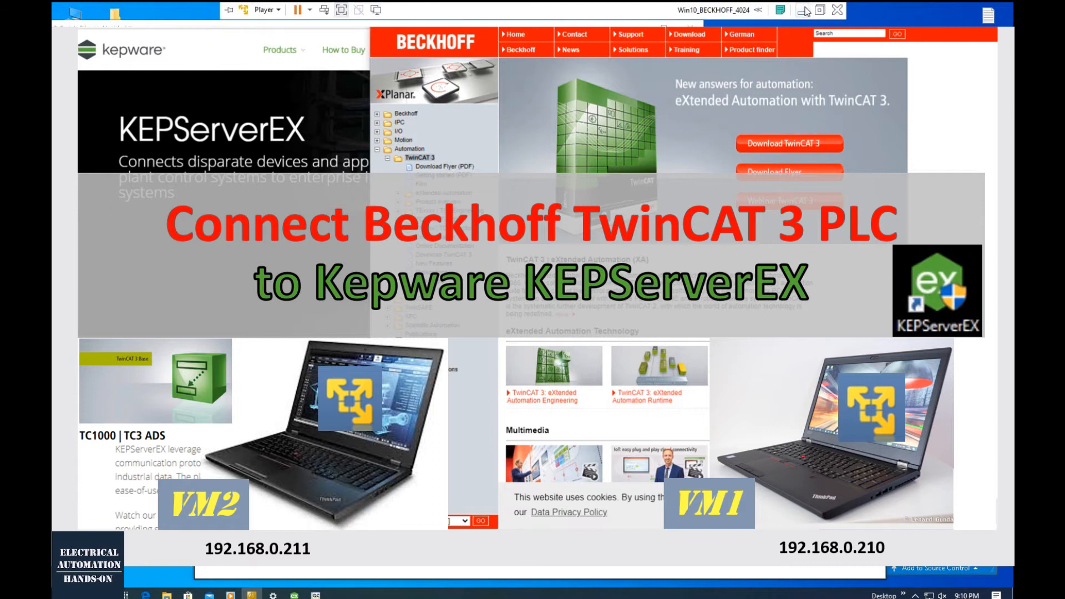
left_click(803, 12)
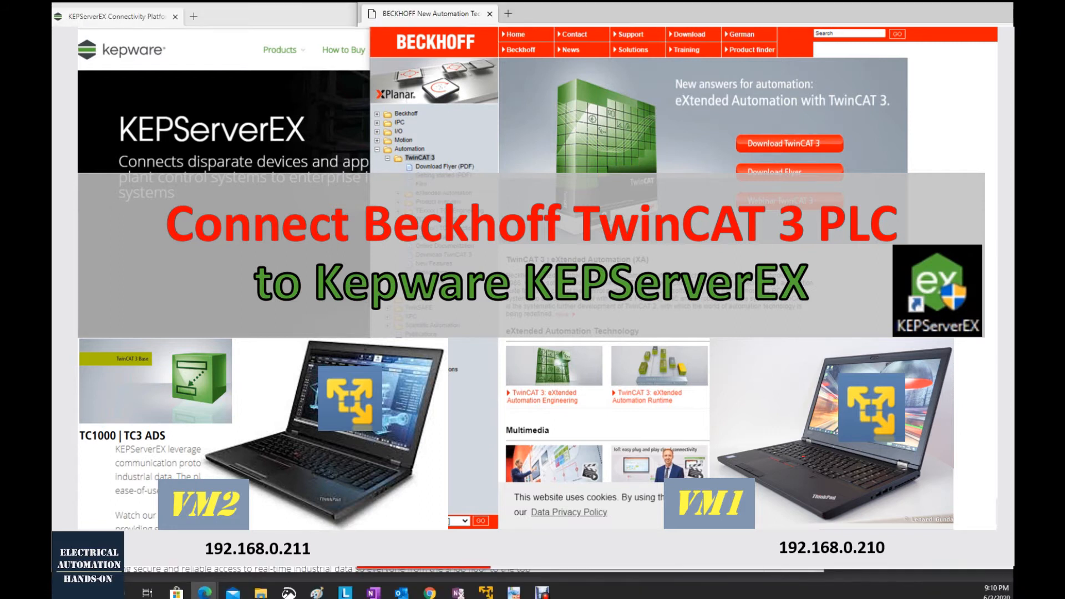
left_click(486, 592)
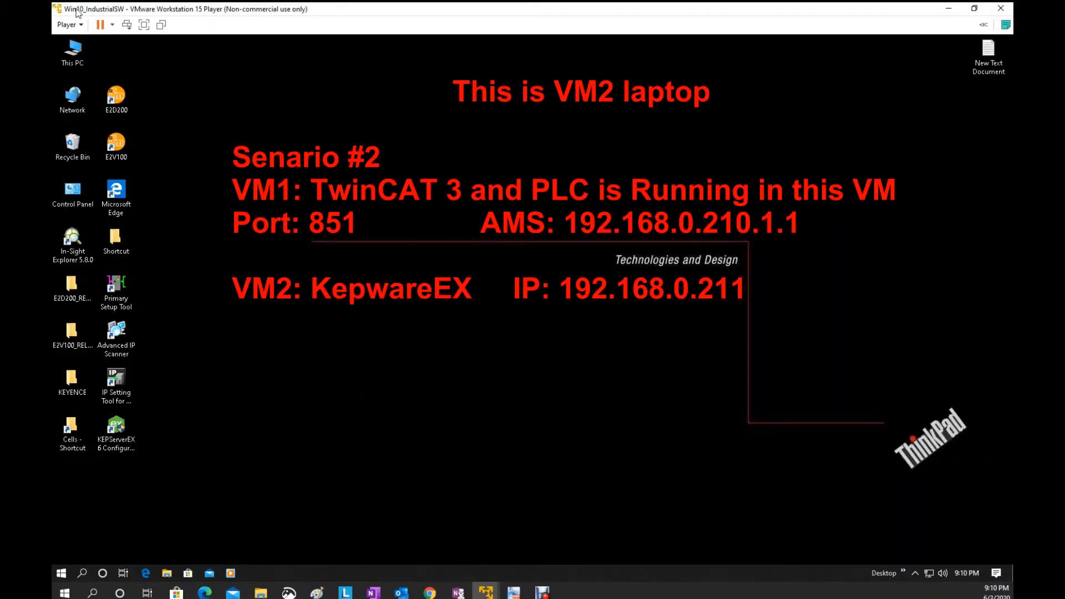
left_click(145, 25)
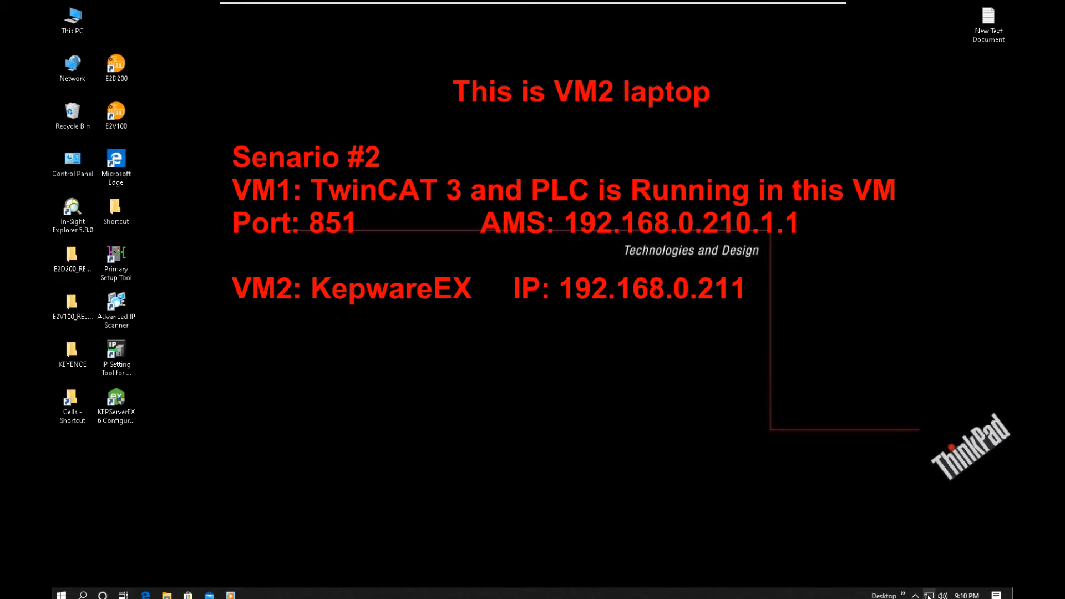
- Check the IPv4 address of VM2's Local Area Connection in the network connection details
left_click(929, 595)
left_click(854, 564)
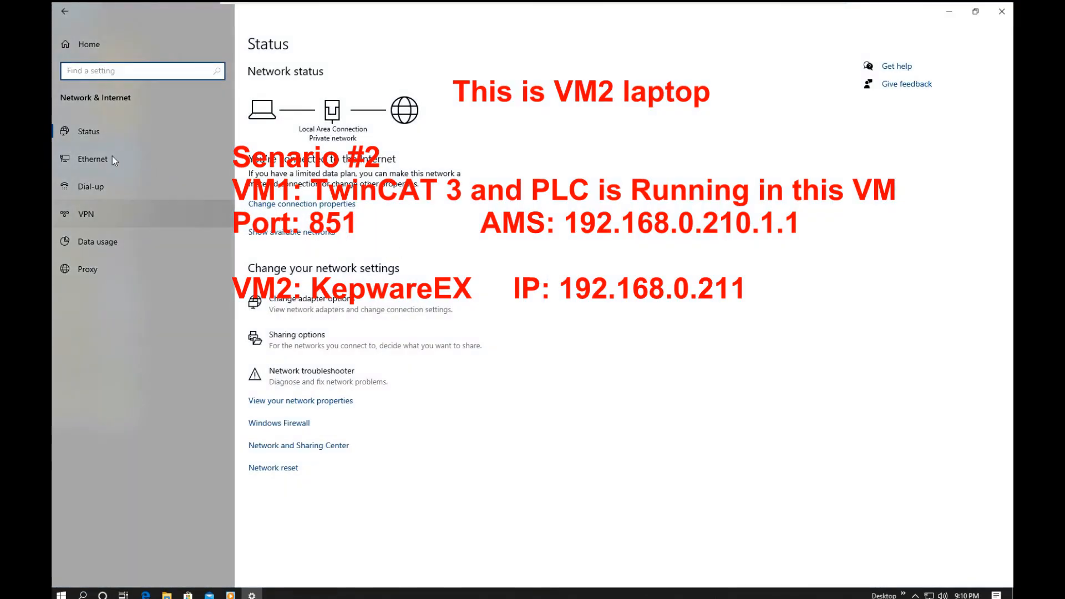
left_click(112, 157)
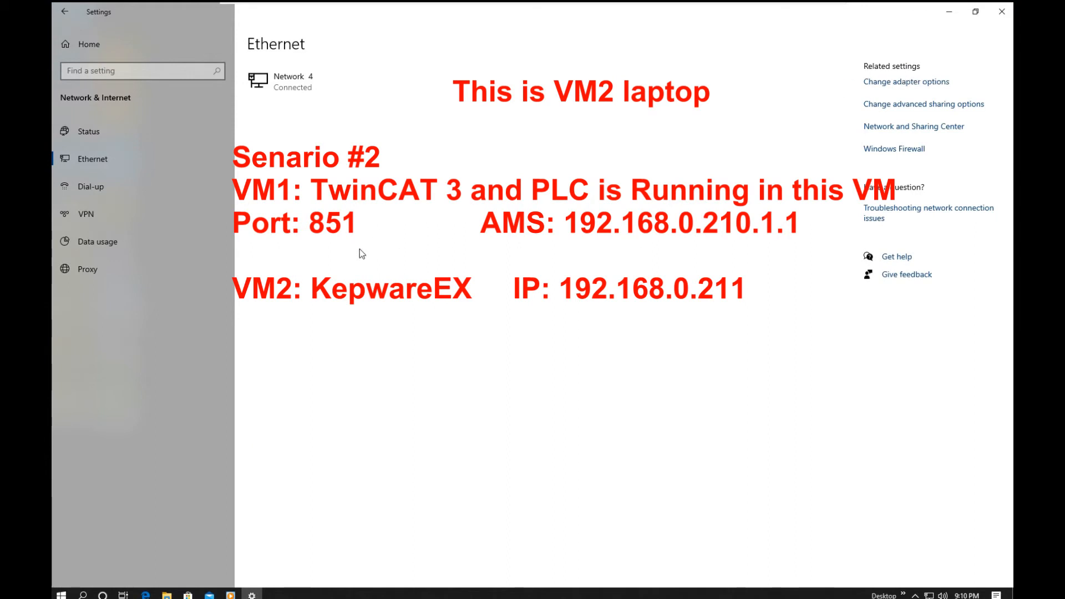
double_click(233, 303)
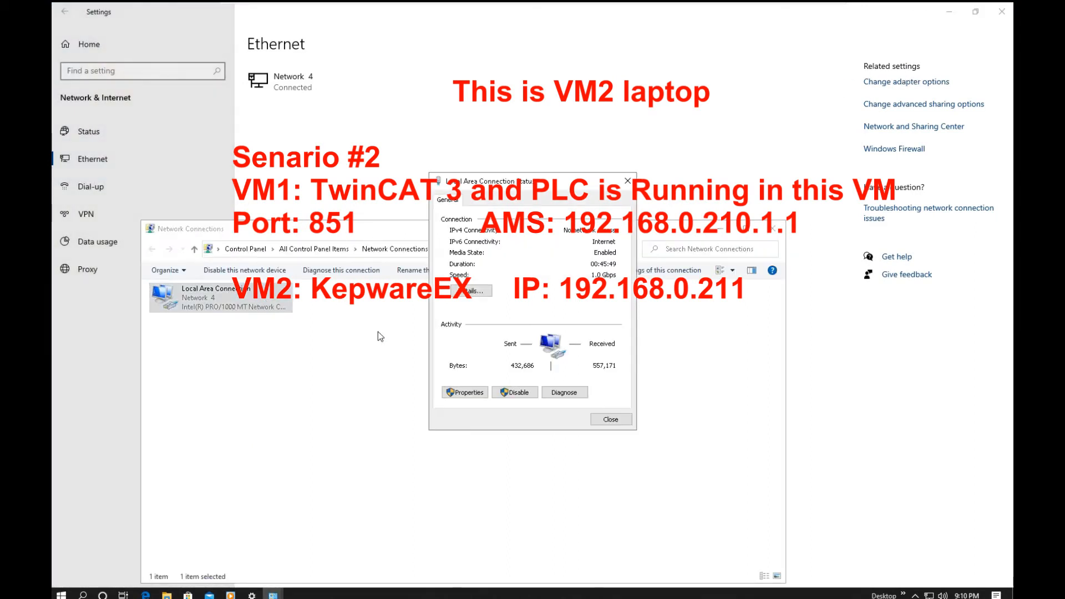
left_click(489, 293)
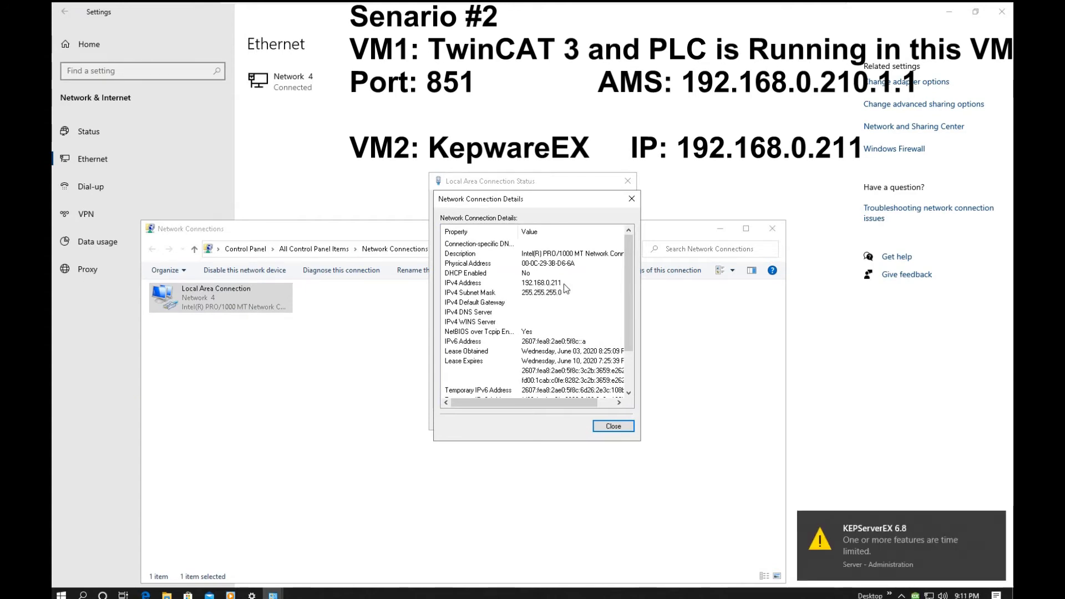
- Launch KEPServerEX 6 Configuration on VM2 and allow it to make changes to the device
mouse_move(935, 528)
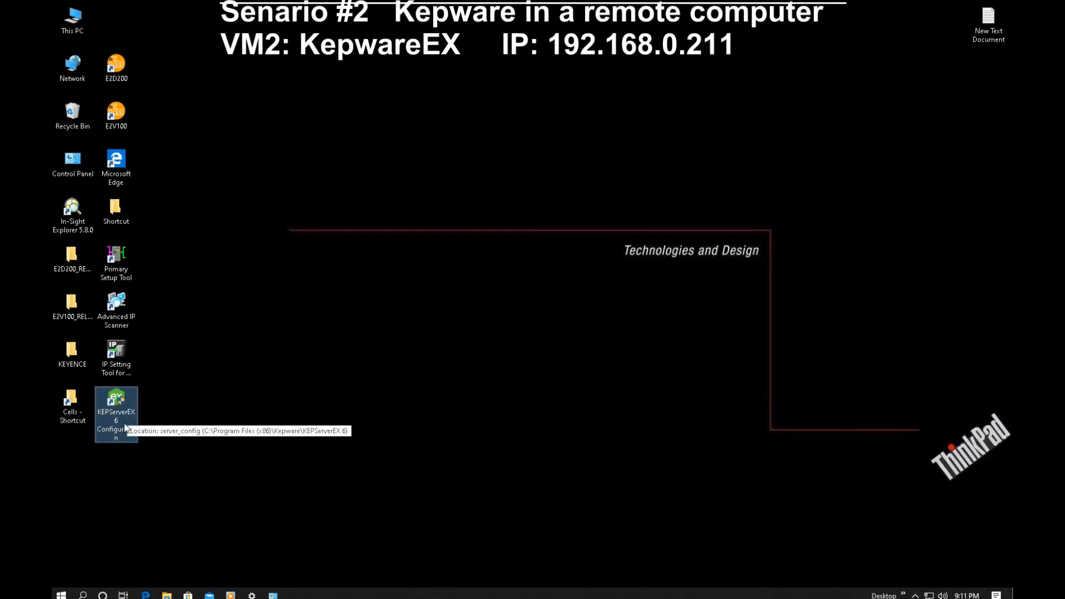
double_click(127, 427)
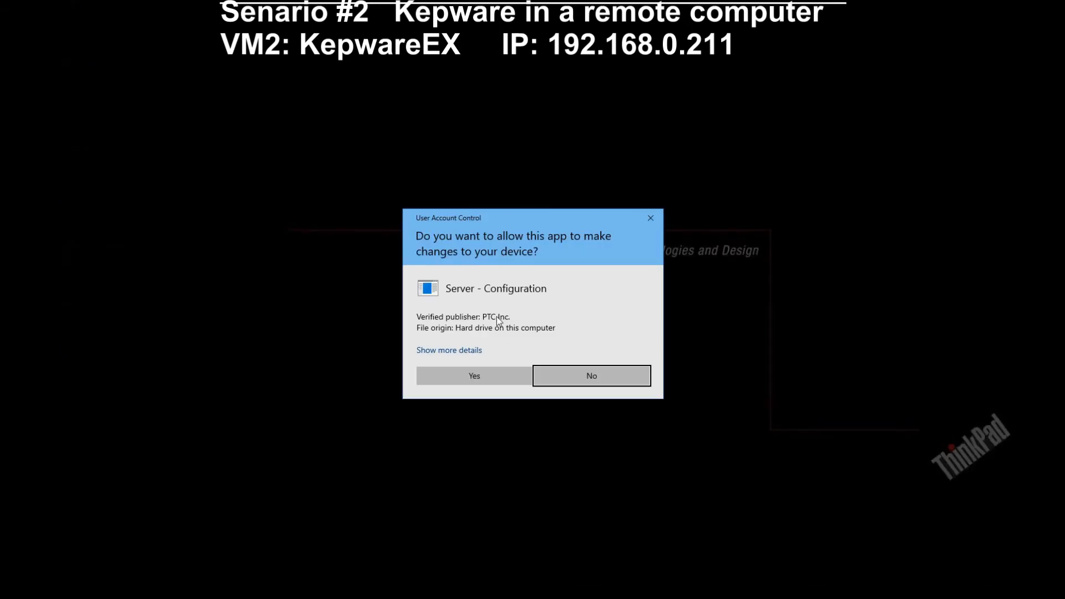
left_click(493, 378)
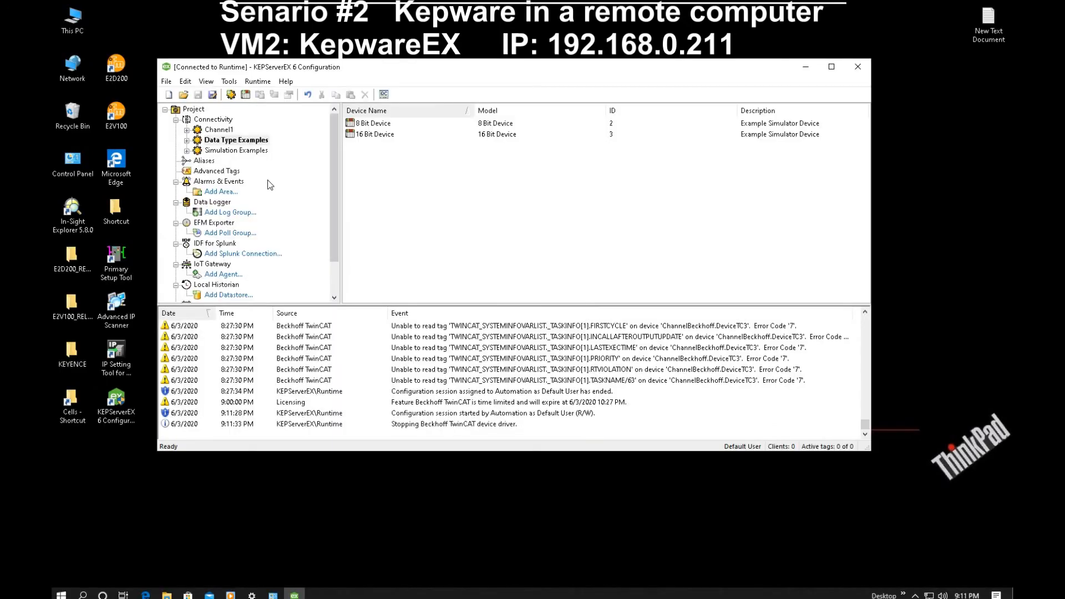
- Start a new channel under Connectivity with the Beckhoff TwinCAT driver and name it ChannelBeckhoff
double_click(220, 120)
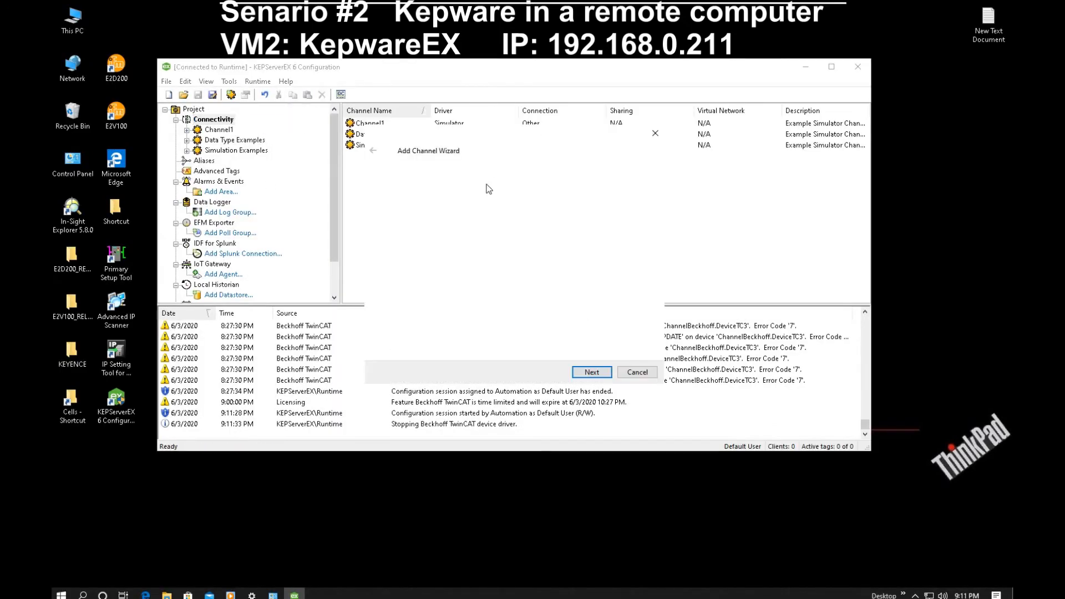
left_click(445, 208)
scroll(445, 277, "down", 4)
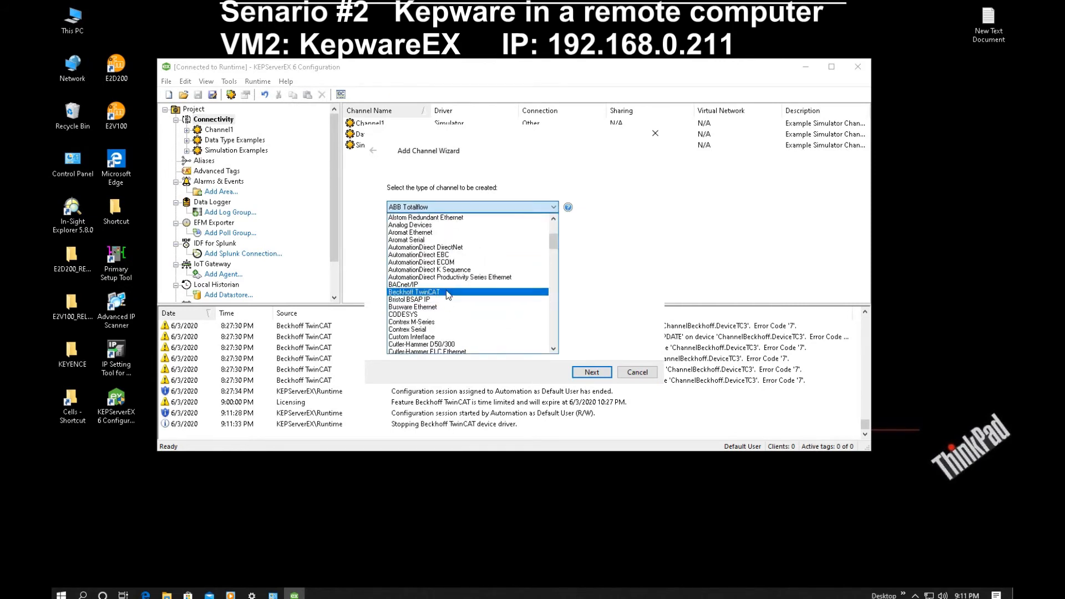
left_click(448, 292)
left_click(591, 371)
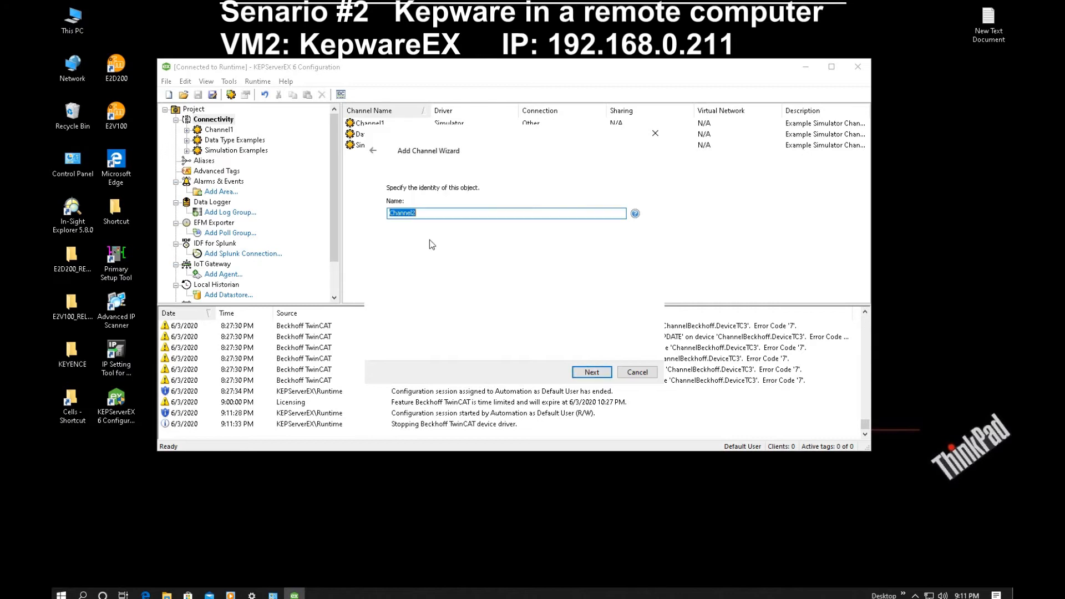
left_click_drag(417, 213, 412, 214)
type("Beckhoff")
left_click(585, 367)
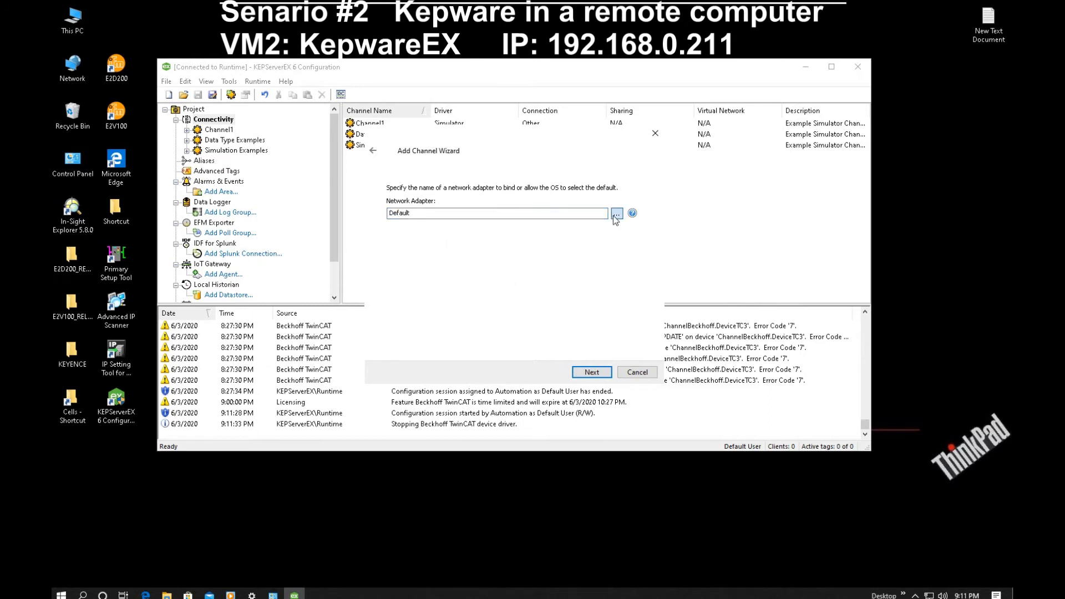
- Bind the channel to the 192.168.0.211 network adapter and create it with default write optimization and floating-point settings
left_click(613, 216)
left_click(427, 218)
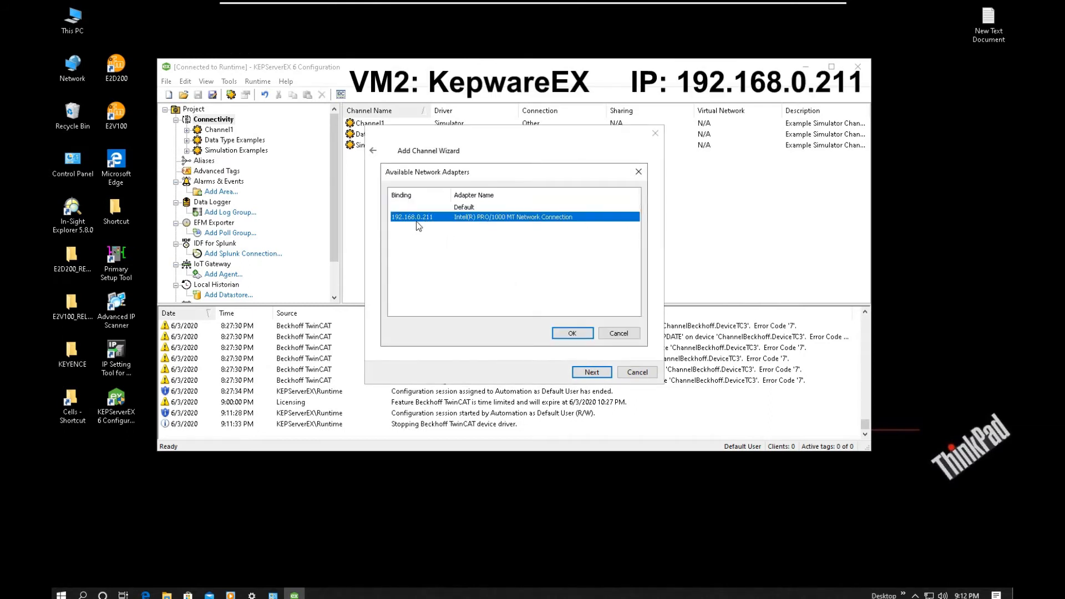
left_click(576, 334)
left_click(591, 372)
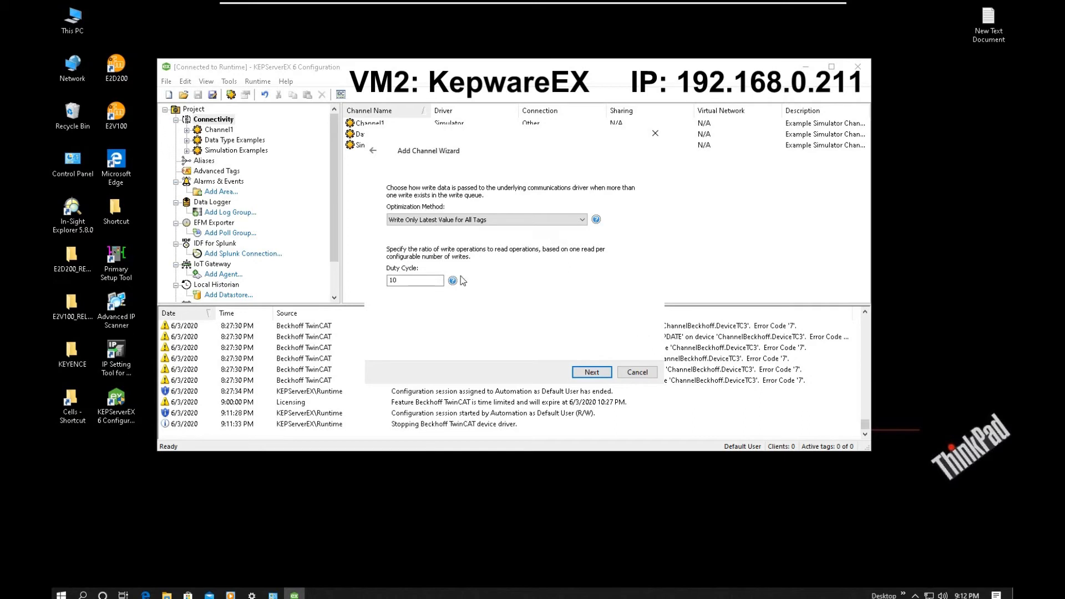
left_click(591, 372)
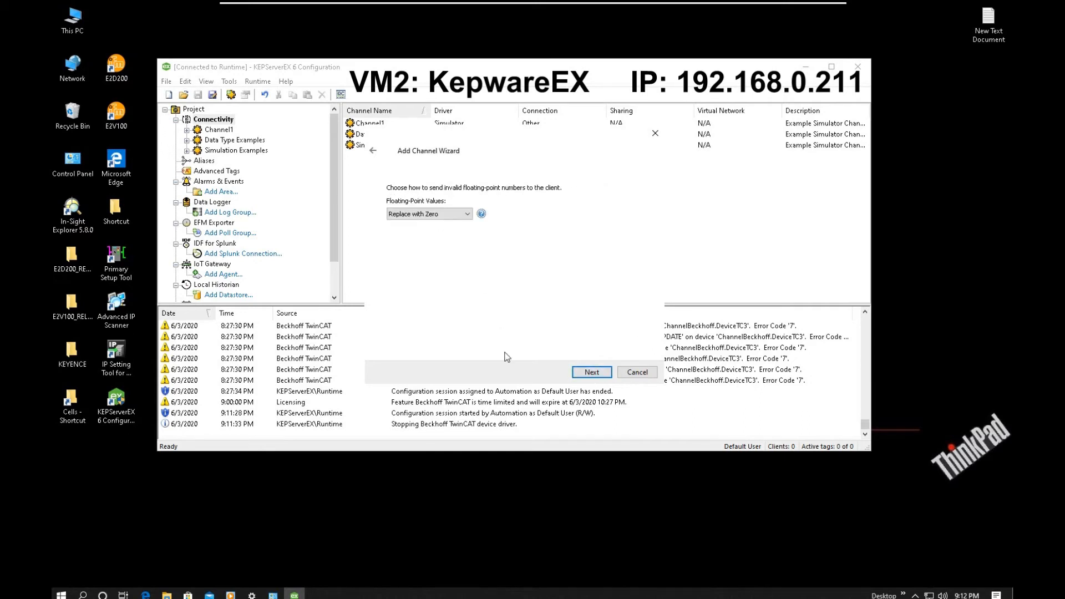
left_click(593, 372)
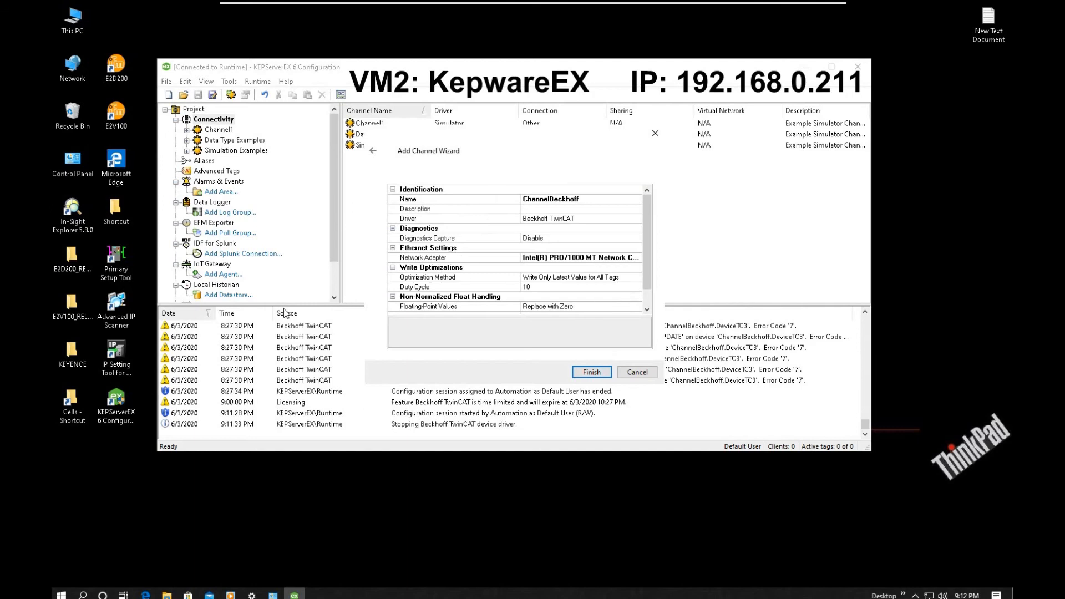
left_click(581, 376)
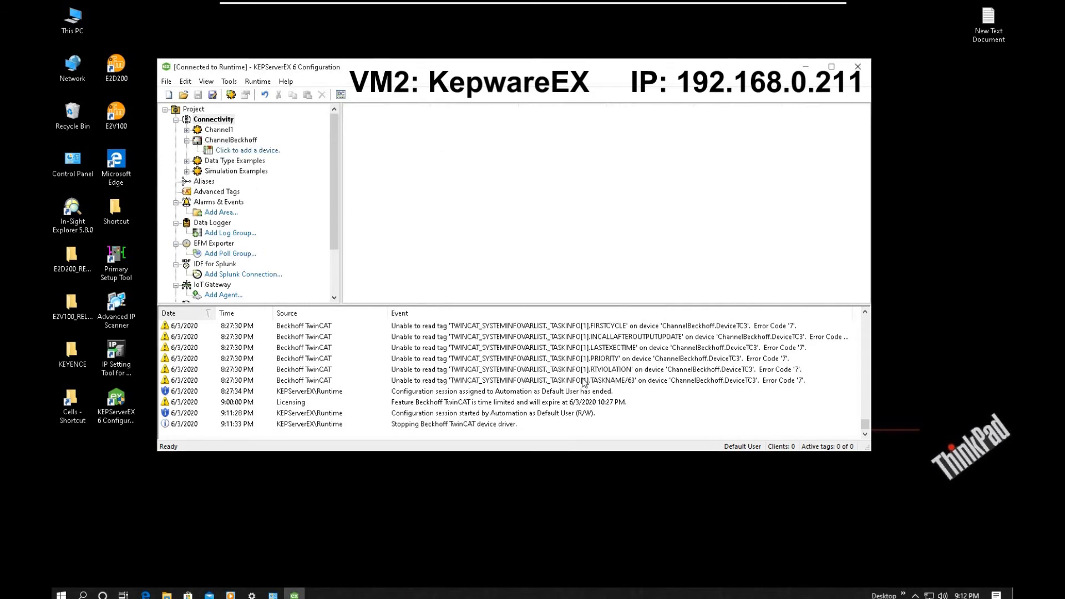
- Start a new device under ChannelBeckhoff named DeviceTC3RemoteController with the TwinCAT PLC model
left_click(253, 152)
left_click_drag(405, 213, 412, 214)
left_click(412, 214)
key("BackSpace")
type("TC3Re")
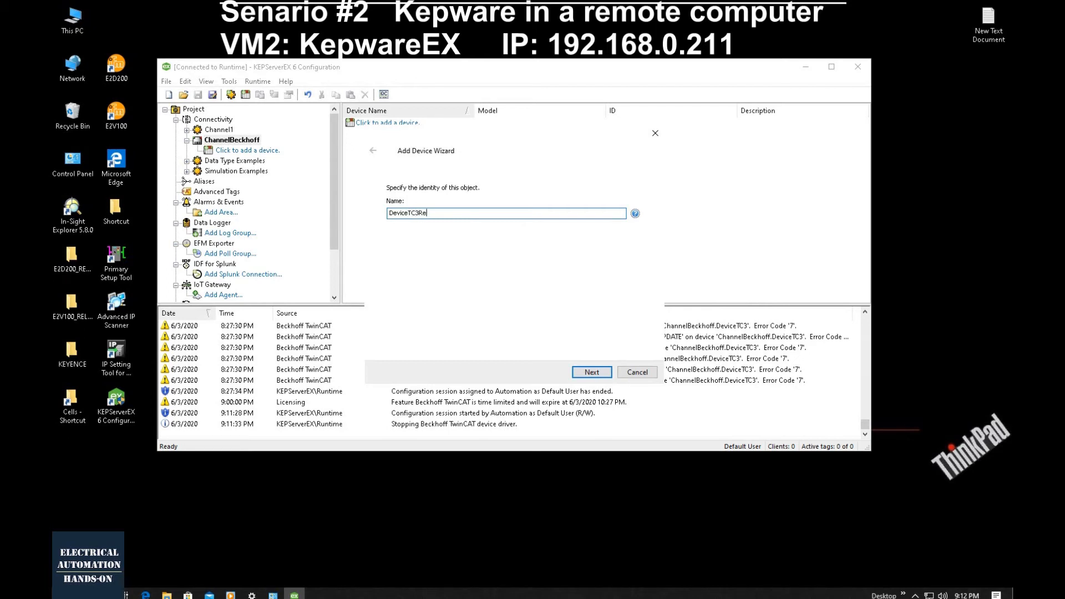
type("moteController")
left_click(605, 375)
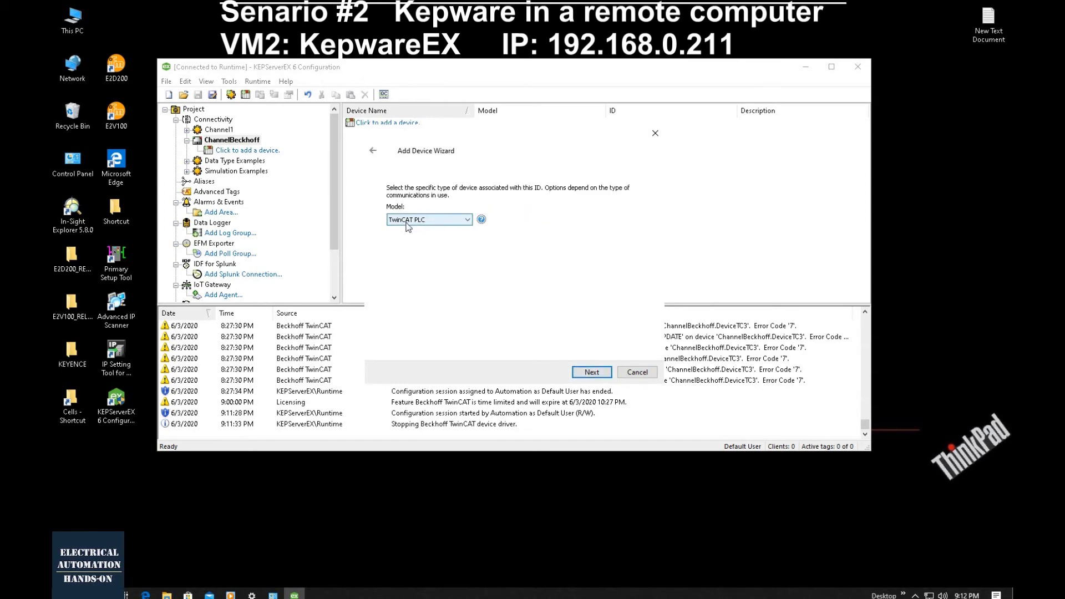
left_click(591, 371)
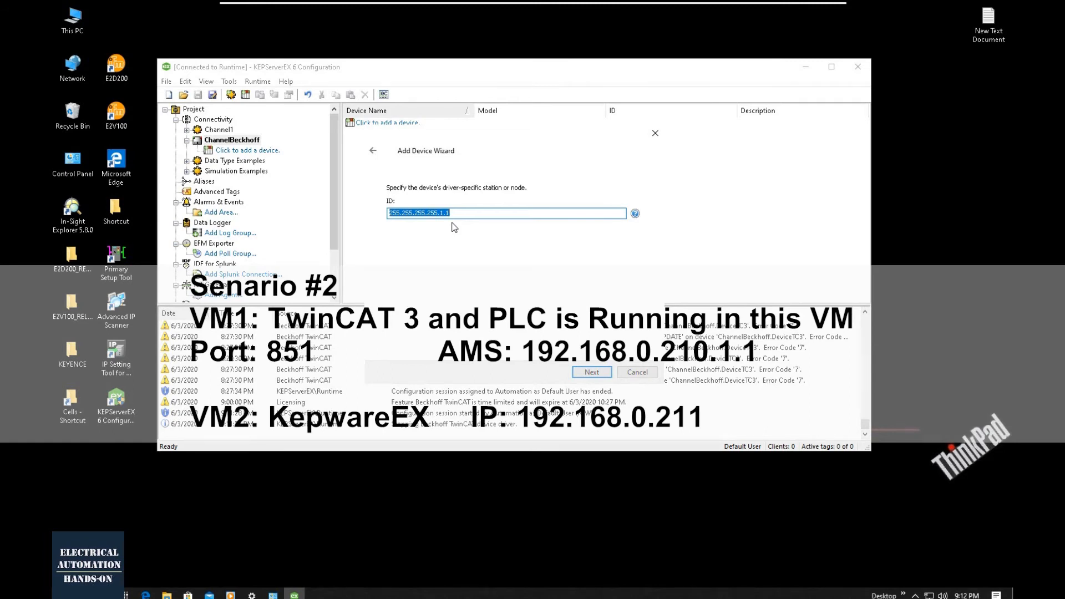
- Set the device ID to the remote TwinCAT AMS address 192.168.0.210.1.1
type("192.168.0.210.1.1")
left_click_drag(432, 213, 420, 213)
left_click(443, 213)
left_click(602, 375)
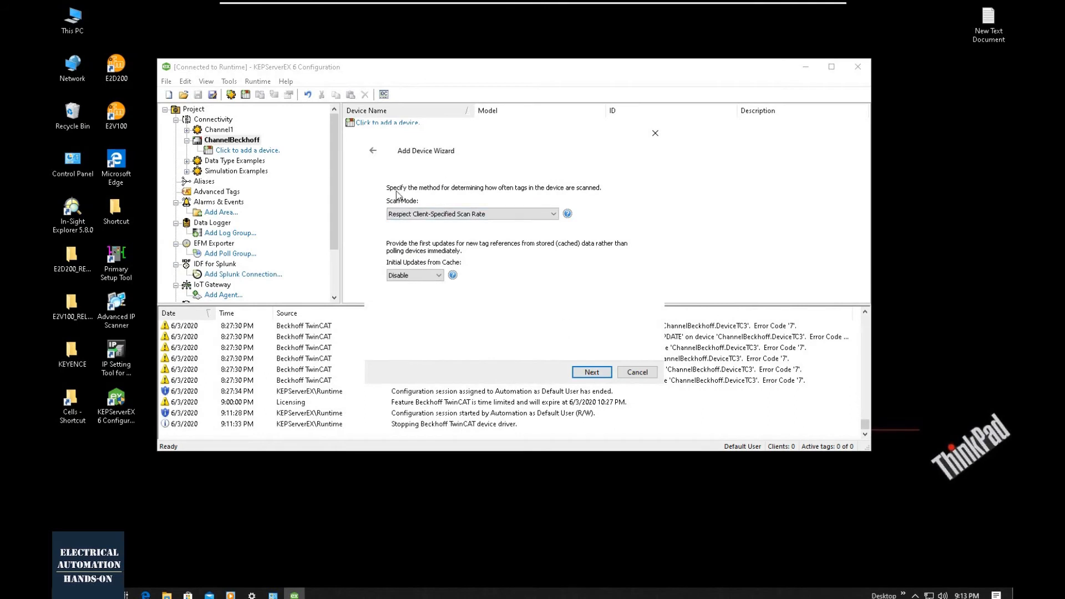
- Accept the default scan mode, communication timeout, demotion and automatic tag generation settings for the device
left_click(609, 374)
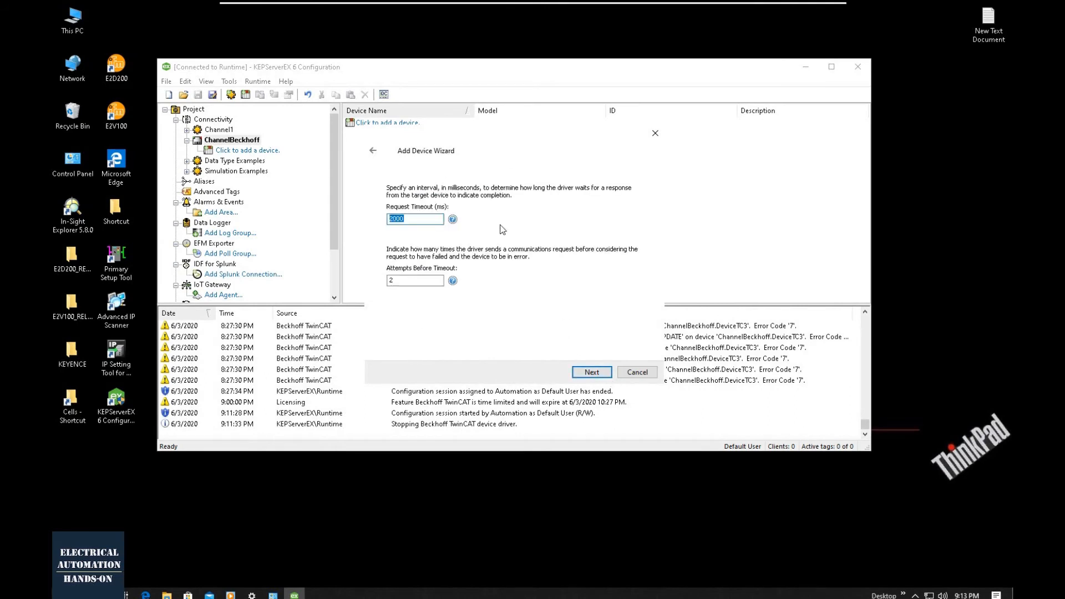
left_click(592, 374)
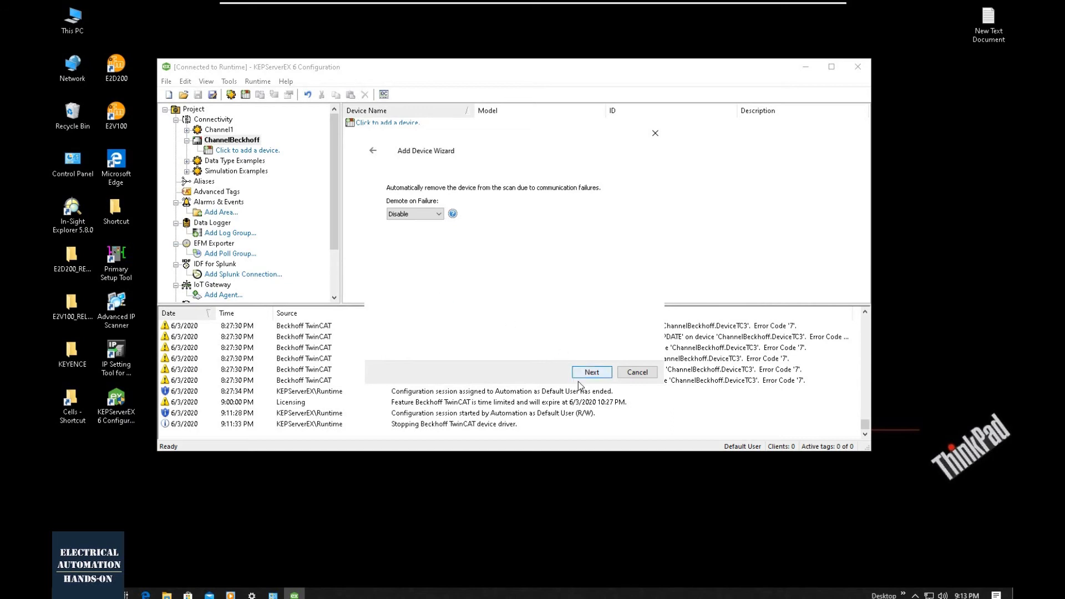
left_click(591, 373)
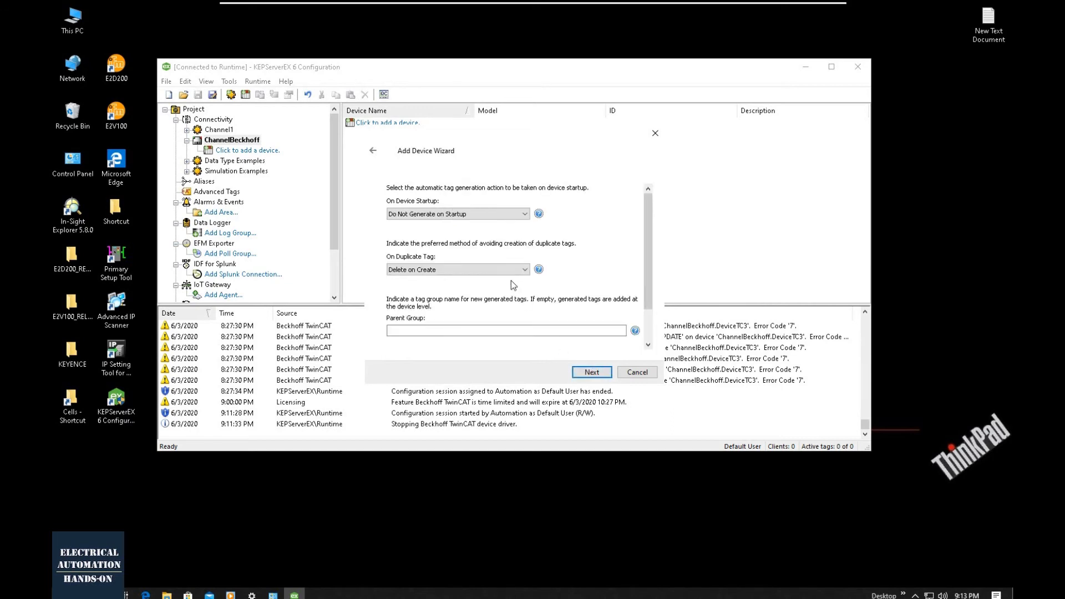
left_click(590, 372)
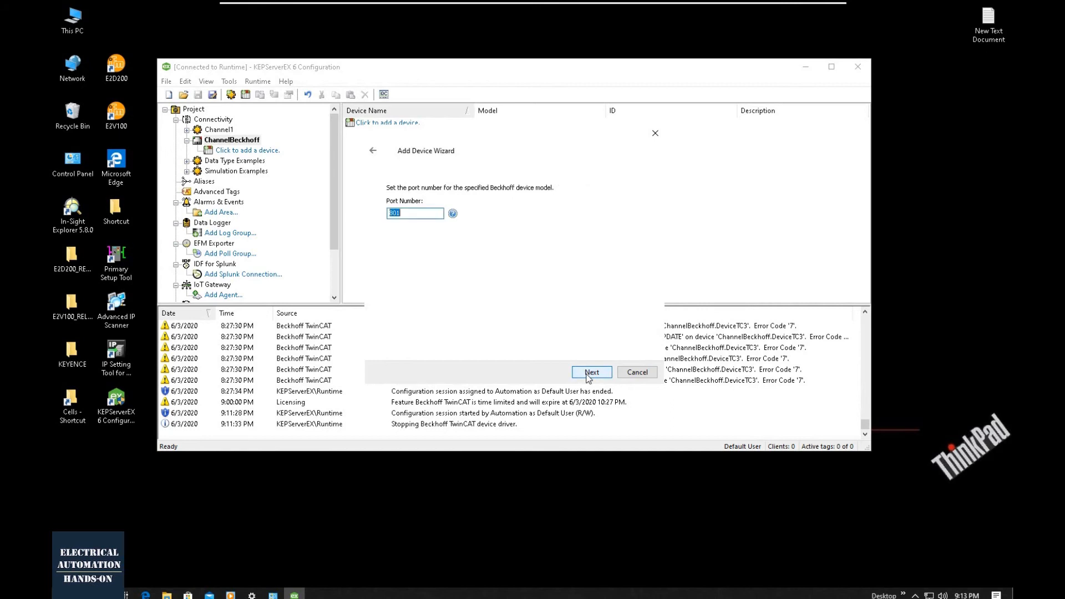
- Set the device's port number to 851 and keep Word as the default data type
left_click(394, 213)
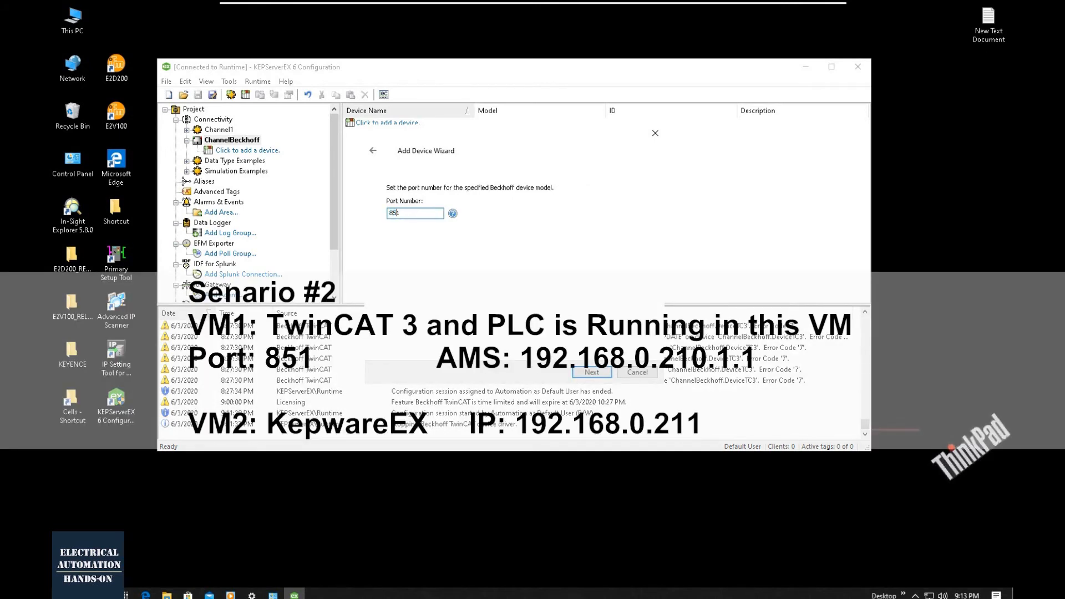
left_click_drag(401, 213, 337, 219)
left_click(603, 372)
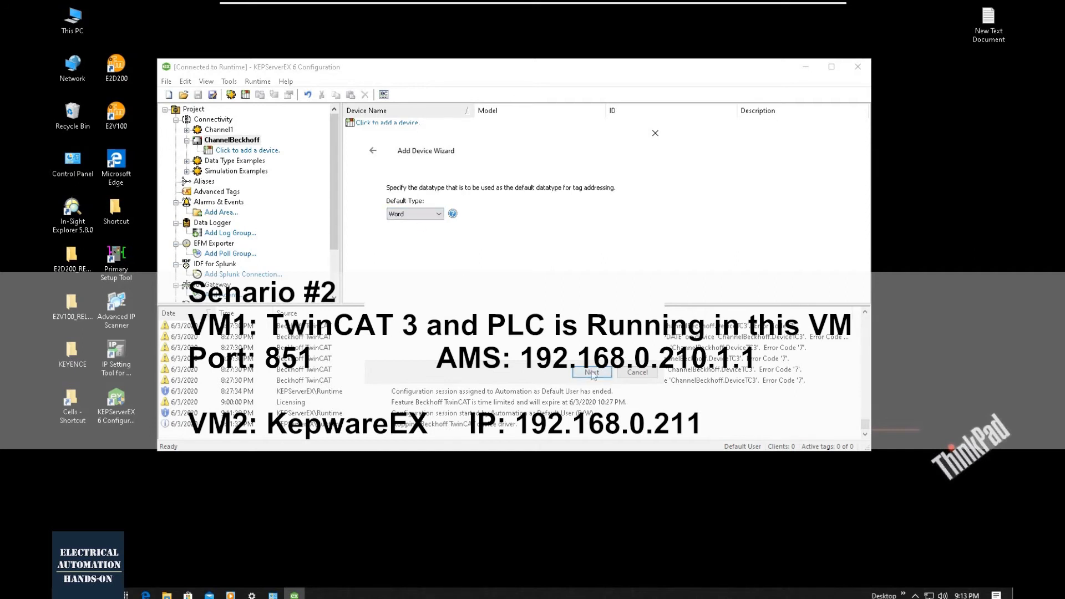
left_click(594, 375)
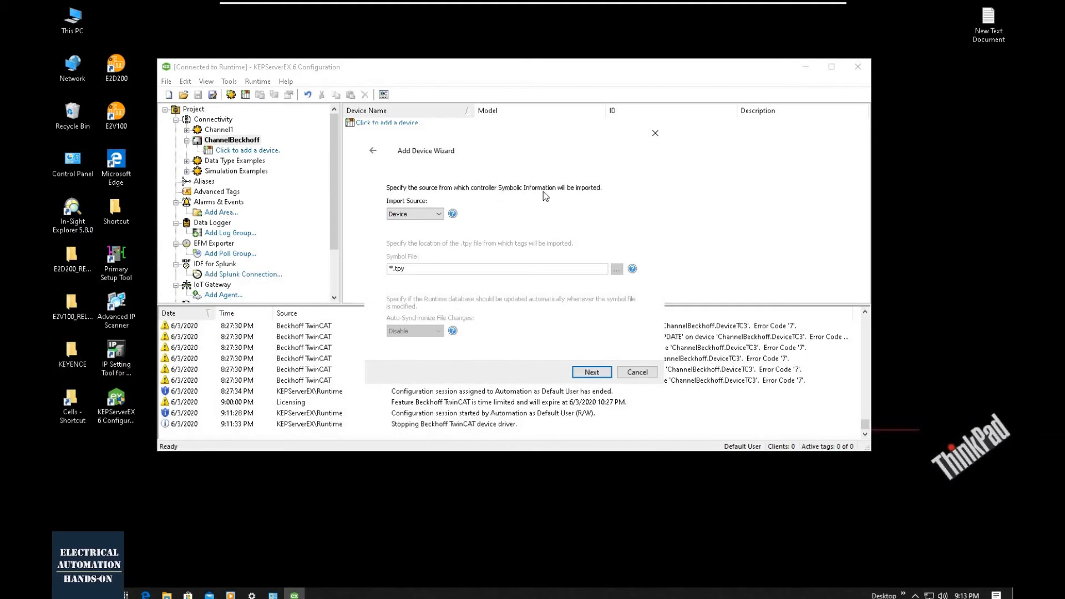
- Set the symbol import source to File and choose C:\PLCCom.tpy as the symbol file
left_click(438, 214)
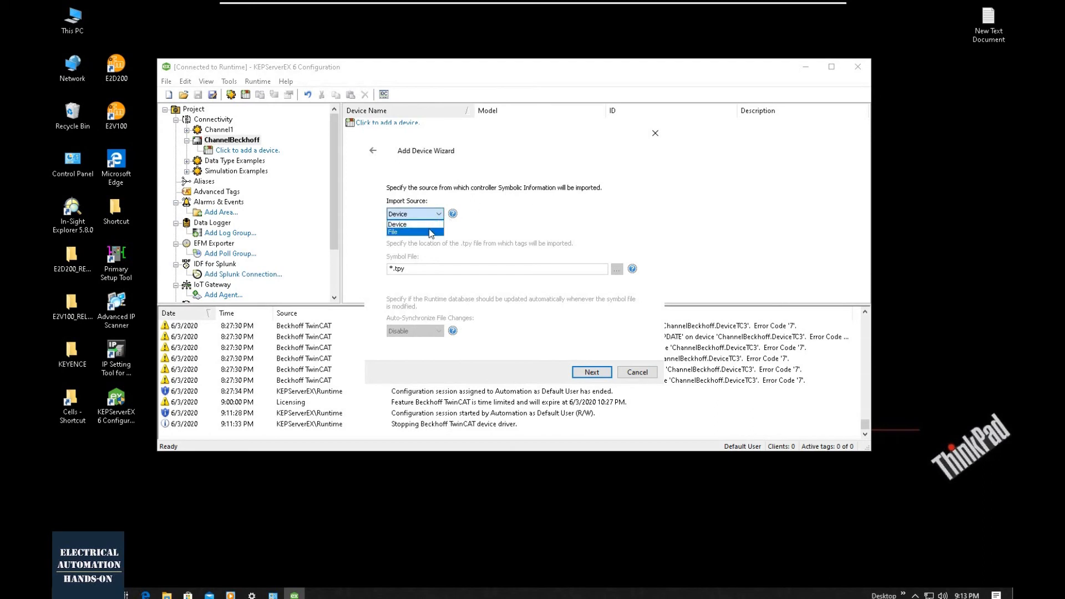
left_click(427, 230)
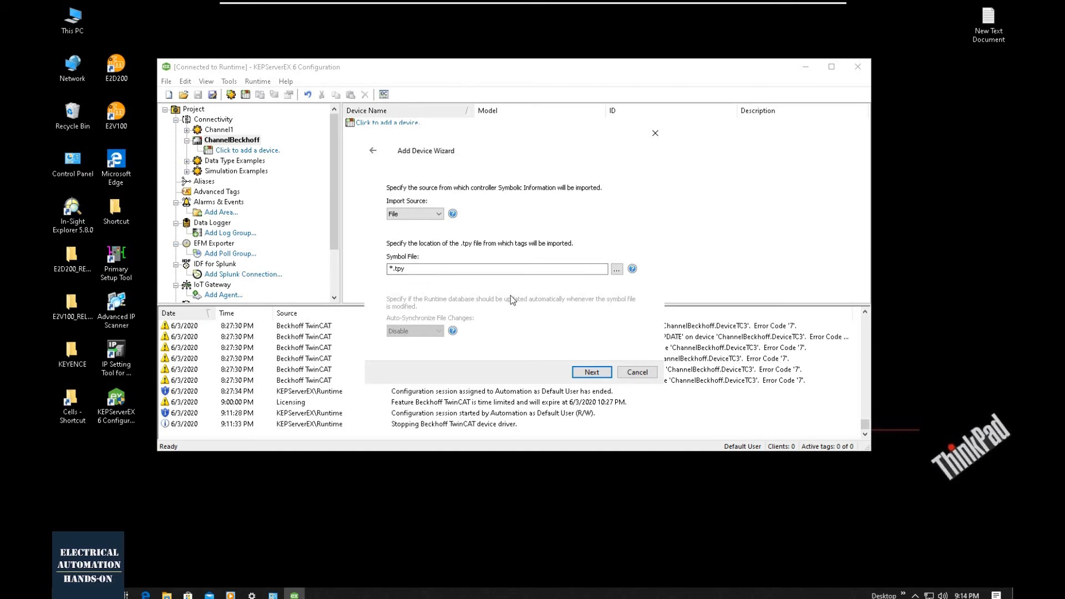
left_click(616, 269)
left_click(518, 362)
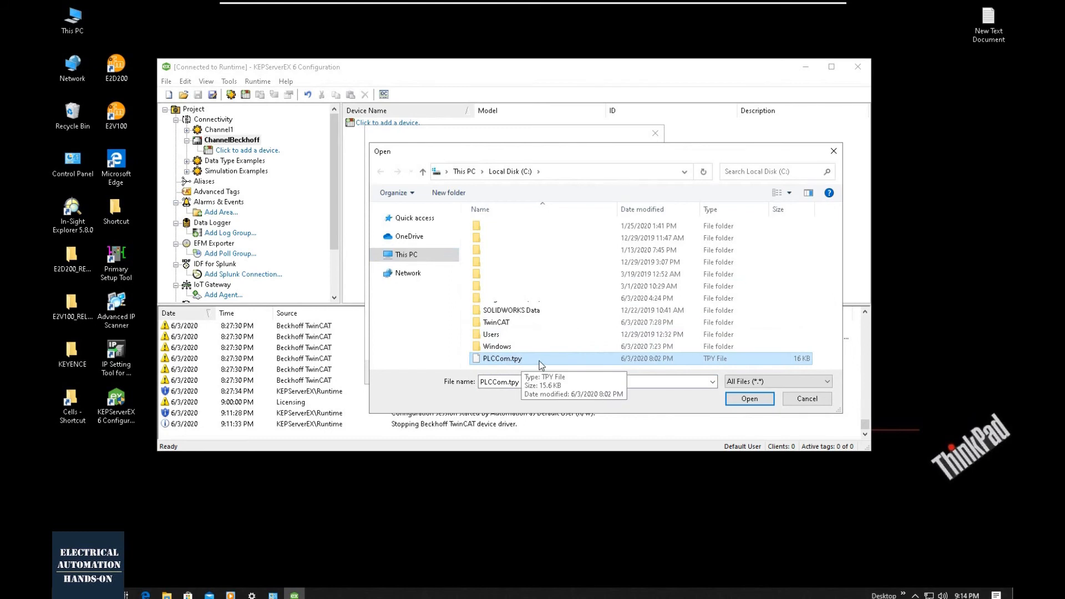
left_click(742, 399)
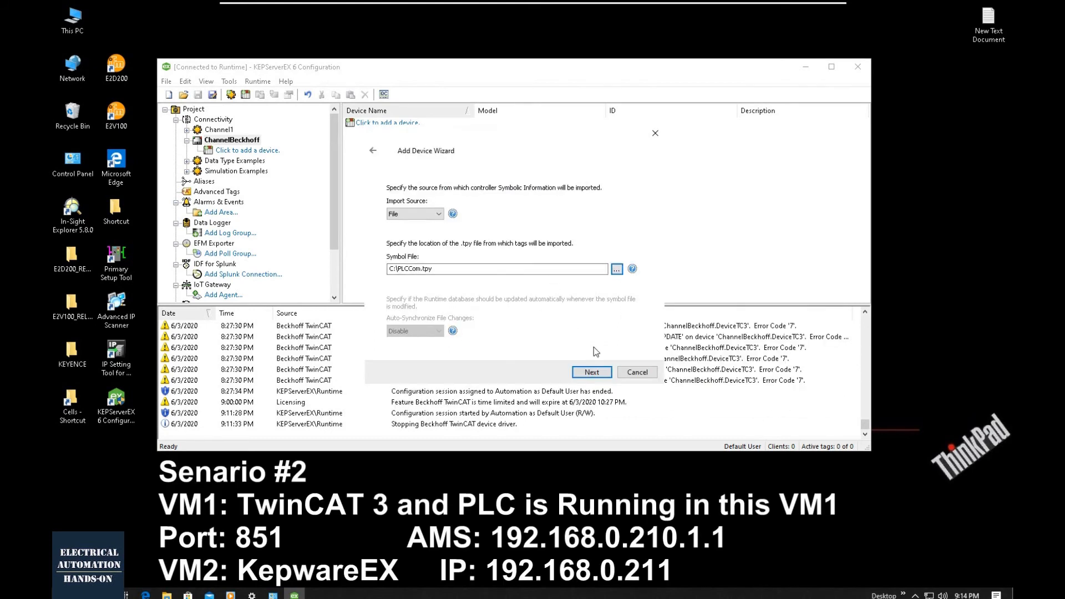
- Keep the import and runtime compatibility options disabled, review the settings summary, and finish creating the DeviceTC3RemoteController device
left_click(607, 373)
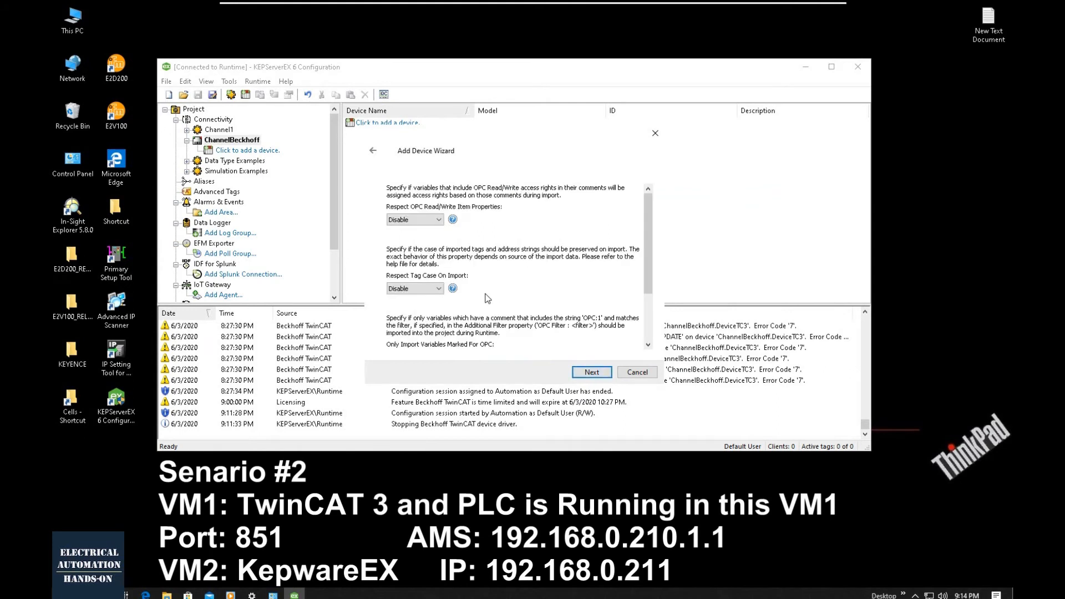
left_click(591, 372)
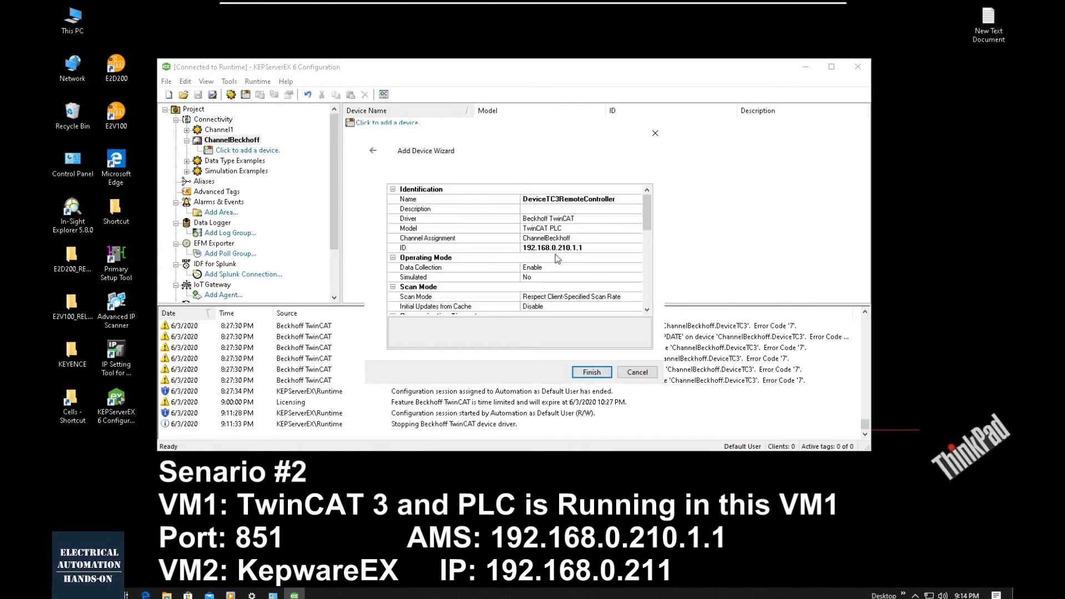
left_click_drag(648, 234, 643, 291)
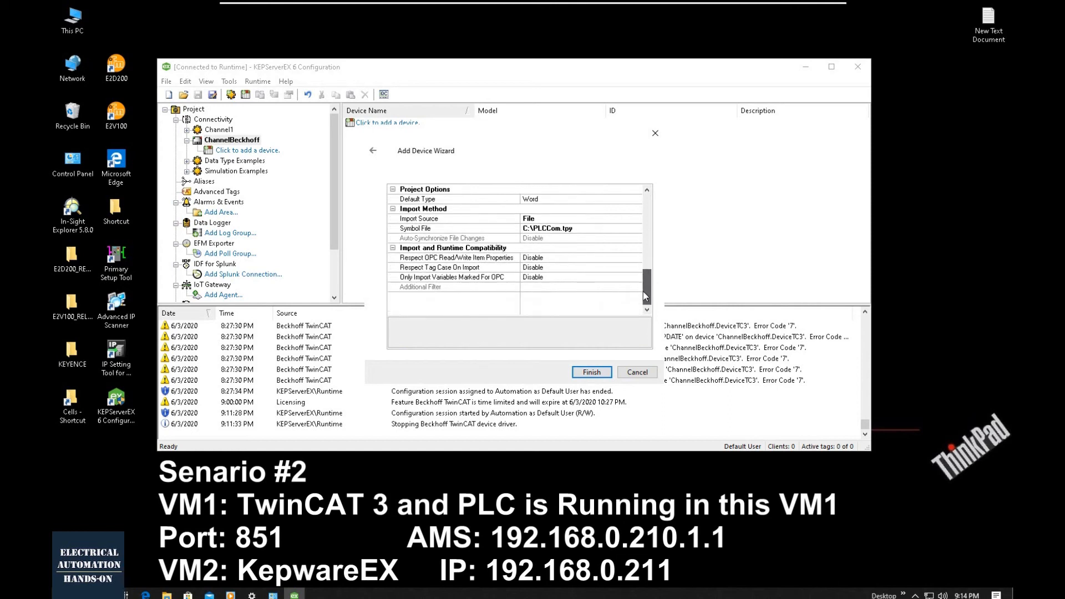
left_click(591, 371)
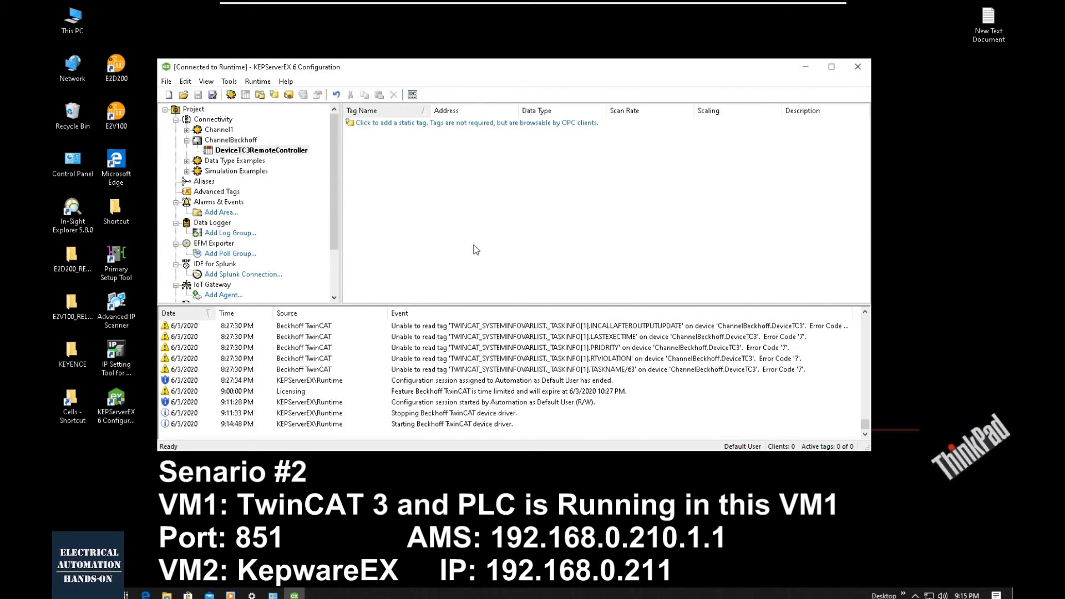
- Create the tags for DeviceTC3RemoteController through its tag generation properties and close the property editor
right_click(270, 151)
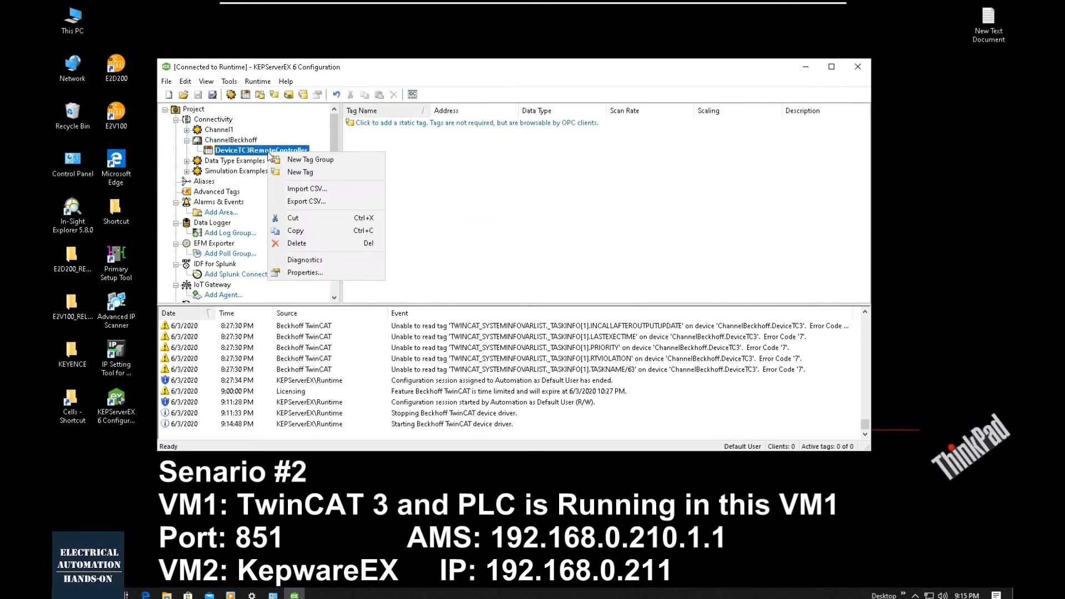
left_click(305, 272)
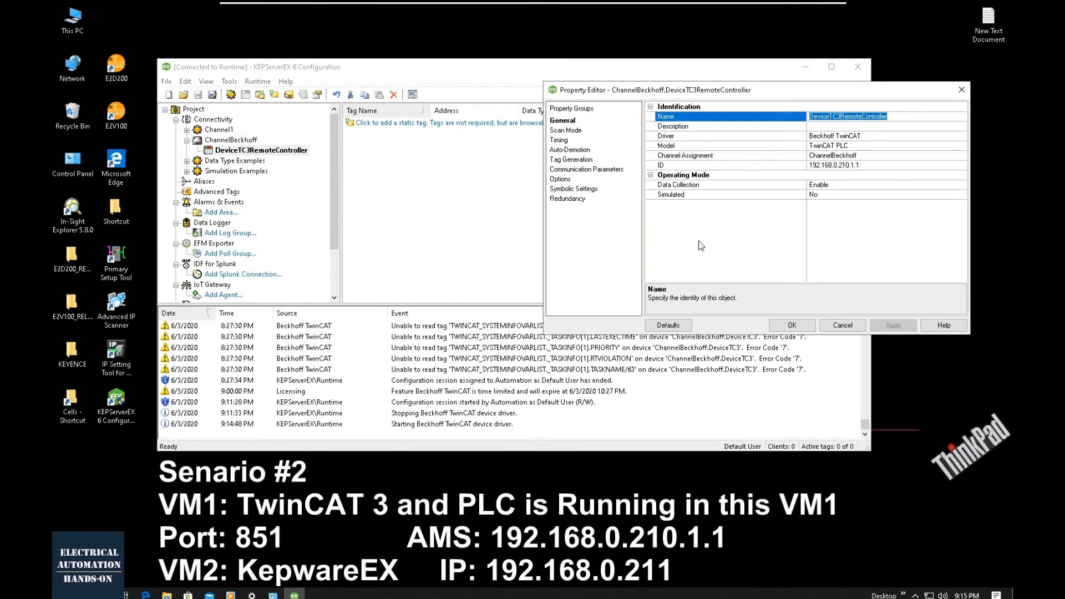
left_click(554, 160)
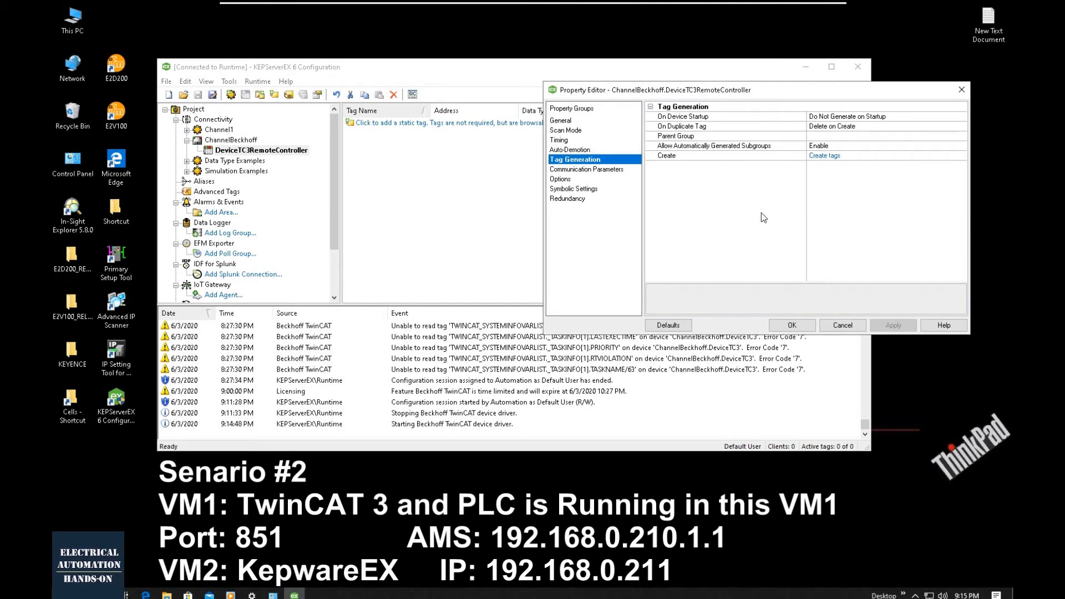
left_click(829, 157)
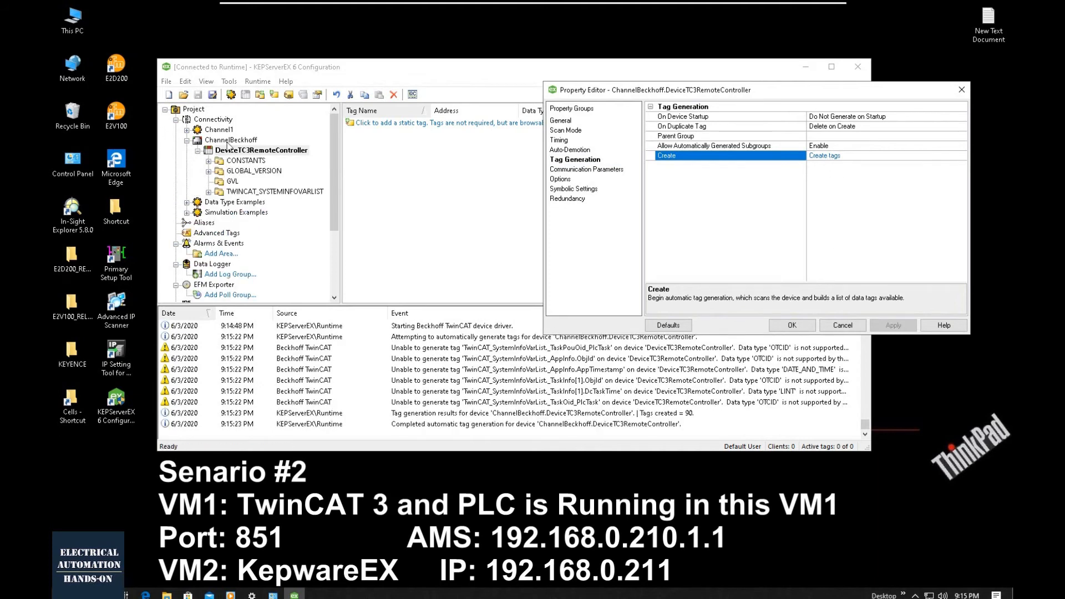
left_click(791, 327)
- View the device's GVL tags and examine their values, timestamps and quality in OPC Quick Client
left_click(228, 183)
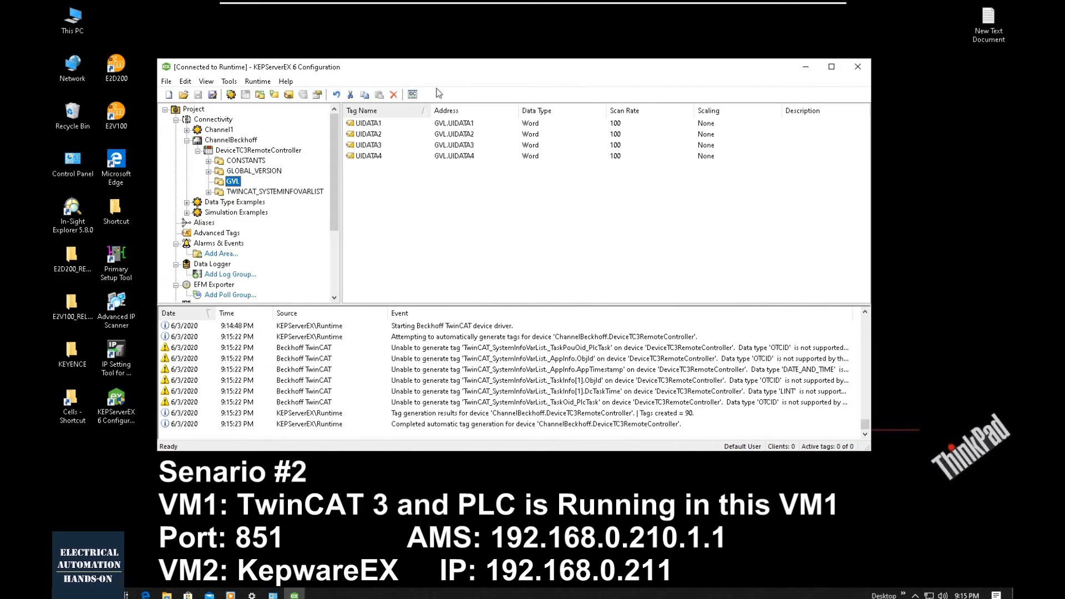
left_click(410, 95)
left_click(363, 331)
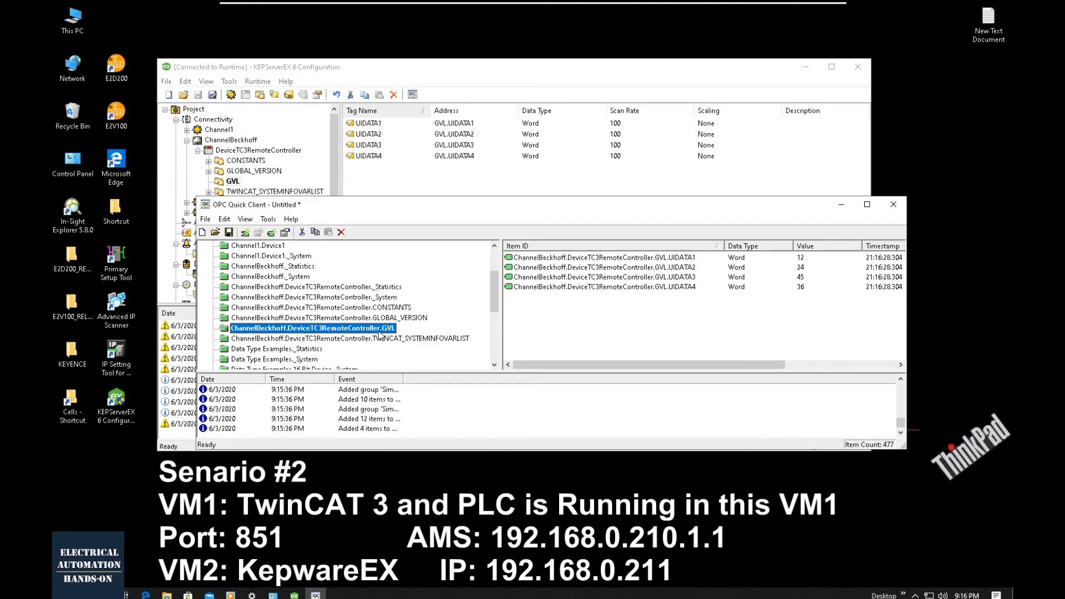
left_click(650, 324)
left_click_drag(694, 207, 631, 136)
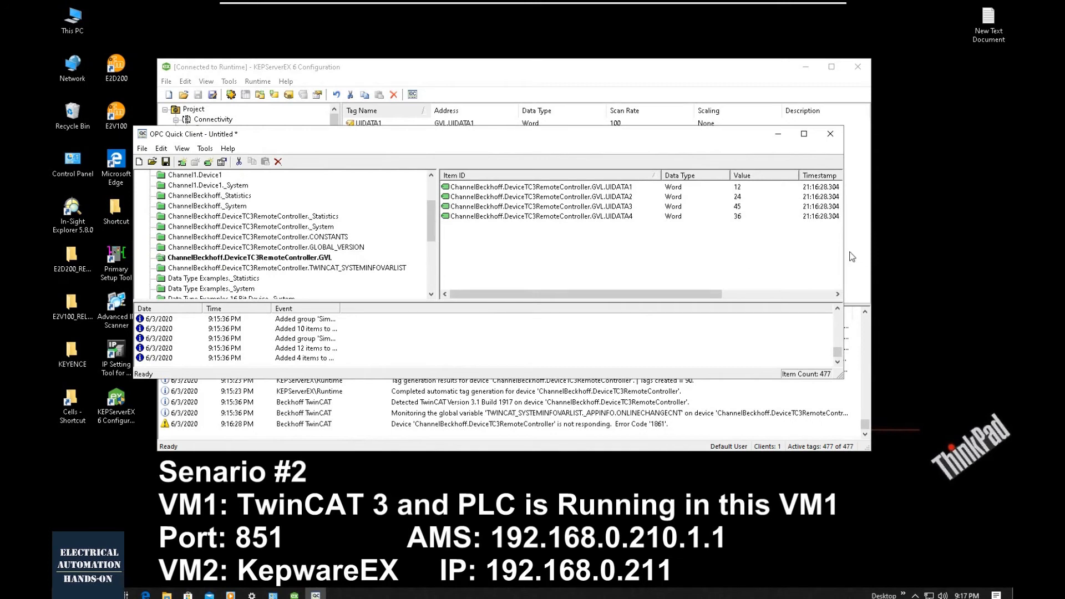
left_click_drag(844, 256, 999, 257)
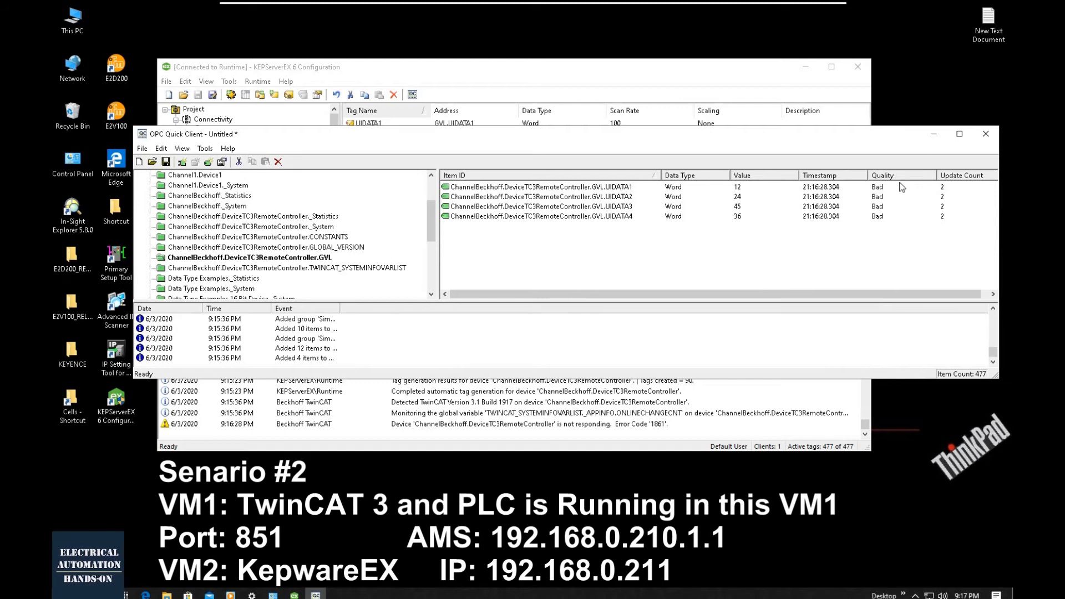
scroll(247, 240, "up", 2)
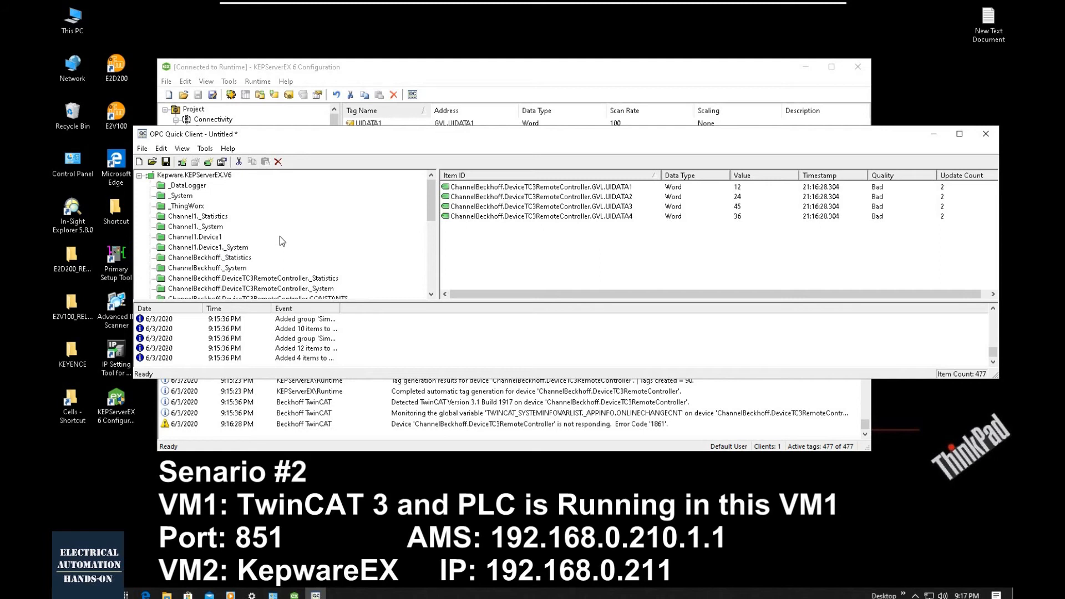
scroll(295, 238, "down", 3)
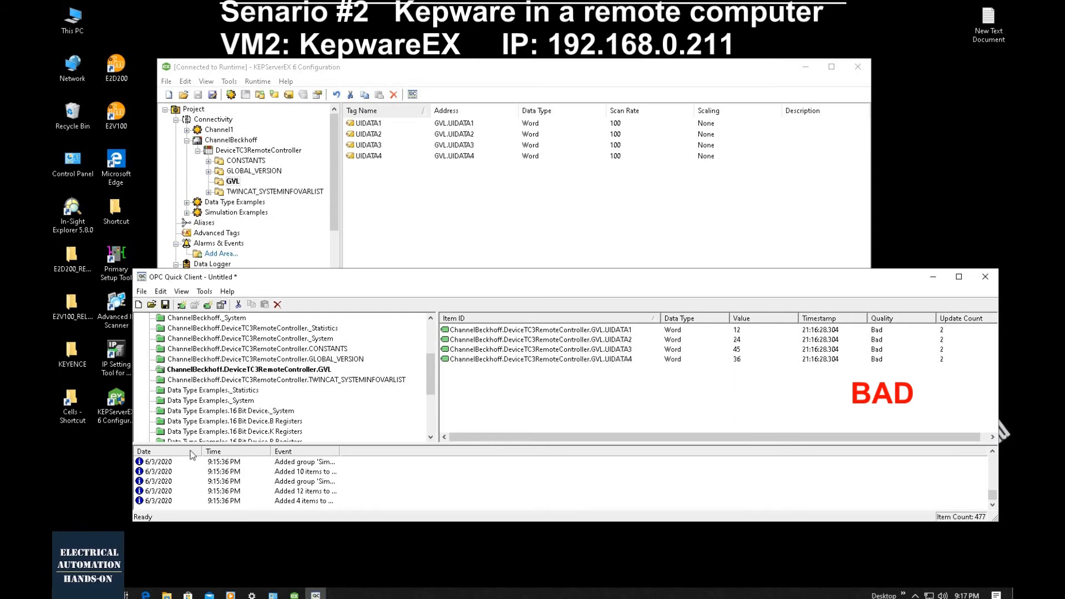
scroll(360, 361, "up", 3)
scroll(357, 373, "down", 2)
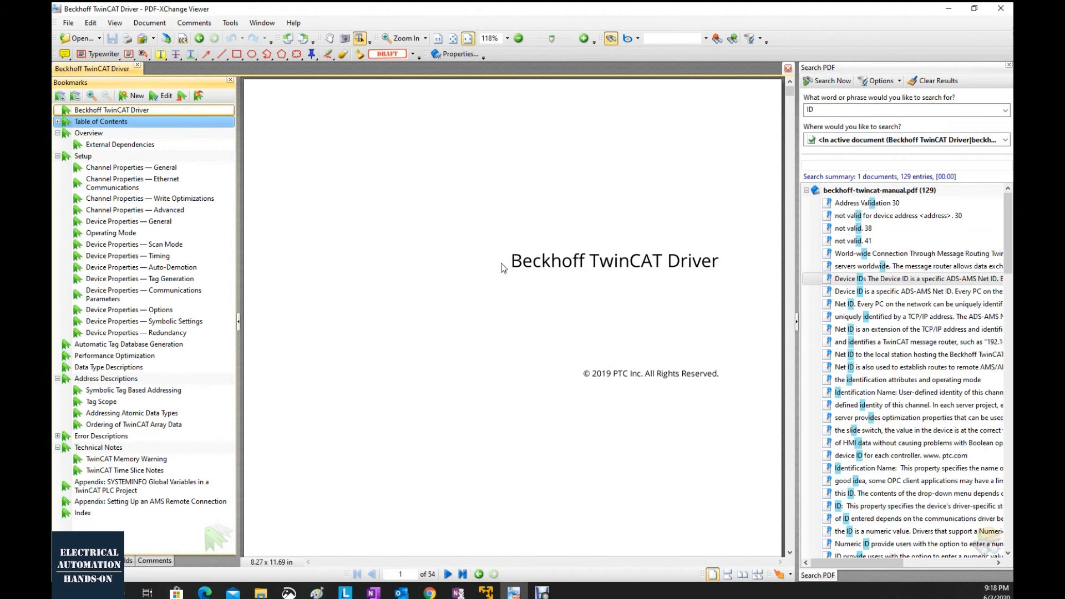
- In the Beckhoff TwinCAT Driver manual, read the appendix instructions for configuration without a TwinCAT PLC installed on page 46
scroll(734, 272, "down", 7)
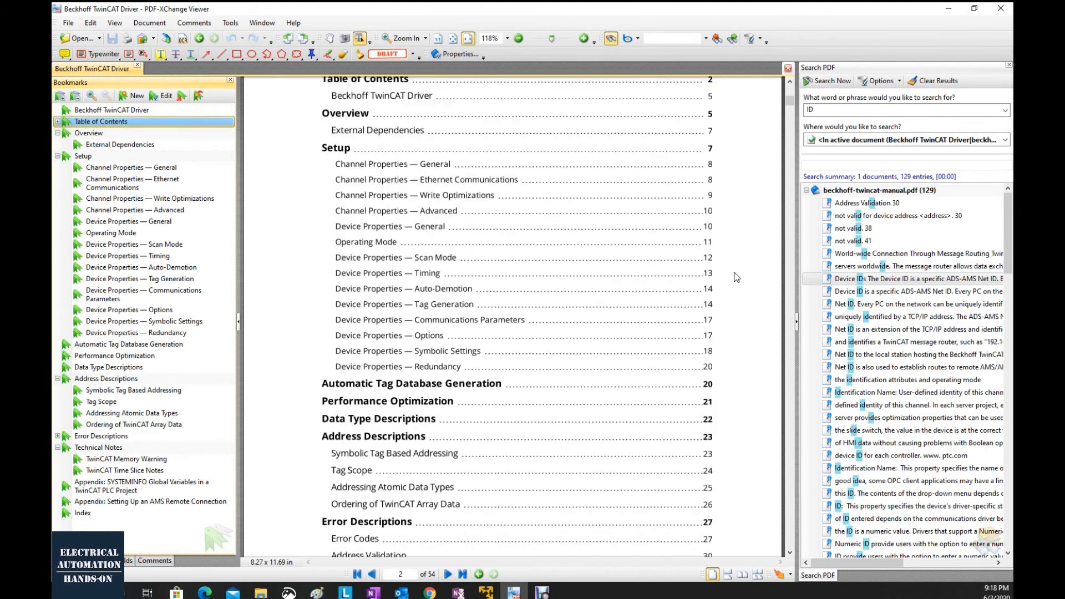
left_click(128, 487)
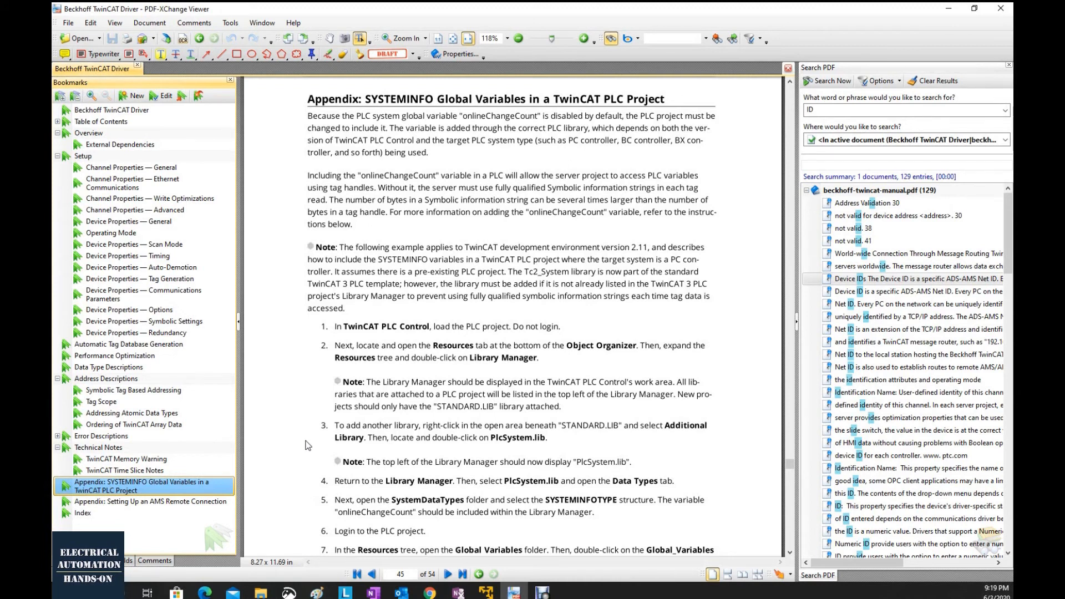
scroll(308, 445, "down", 10)
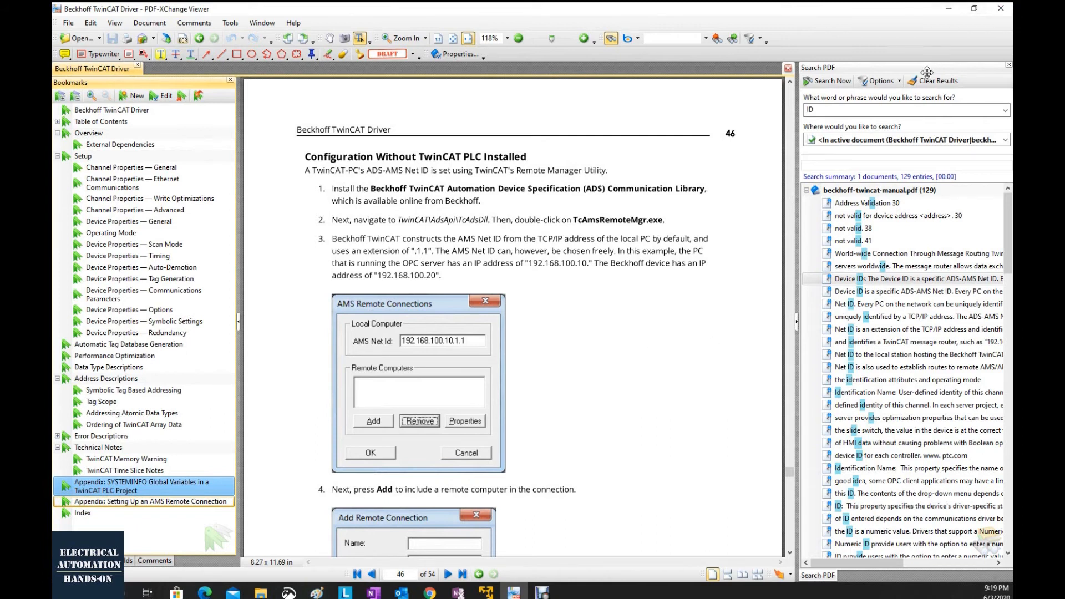
- Search the web for the manual's phrase "Beckhoff TwinCAT Automation Device Specification (ADS) Communication Library"
left_click_drag(372, 187, 720, 196)
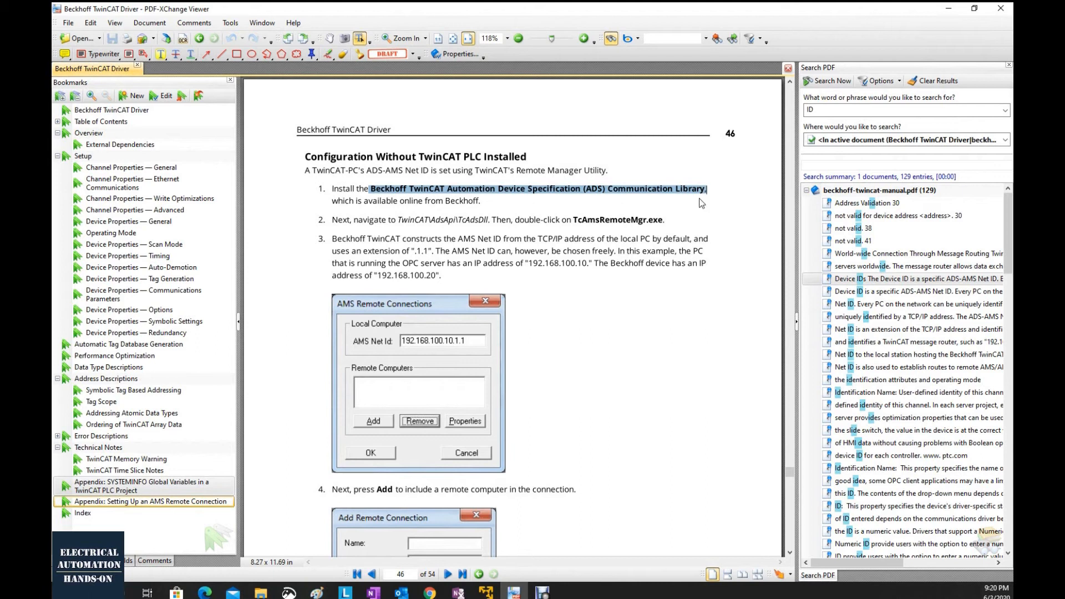
right_click(668, 190)
left_click(721, 252)
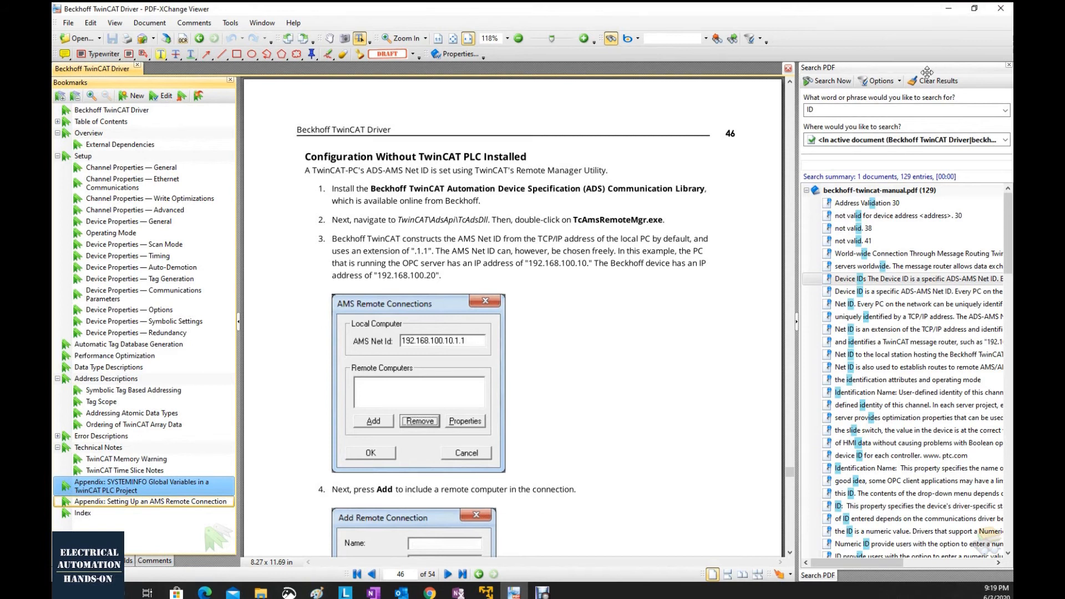
left_click_drag(370, 188, 720, 196)
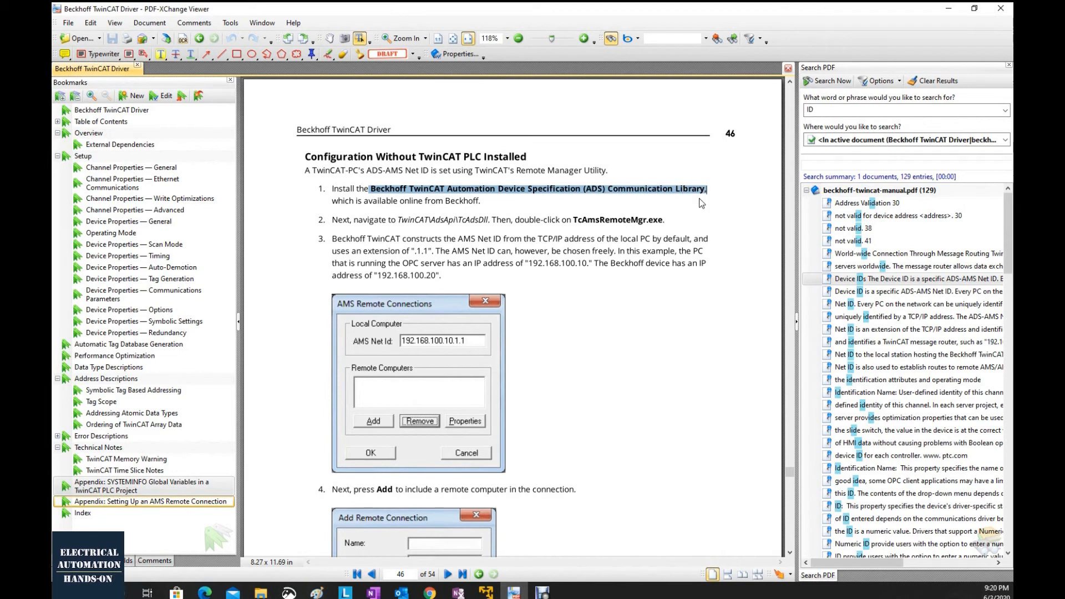
right_click(668, 190)
left_click(711, 198)
left_click(738, 238)
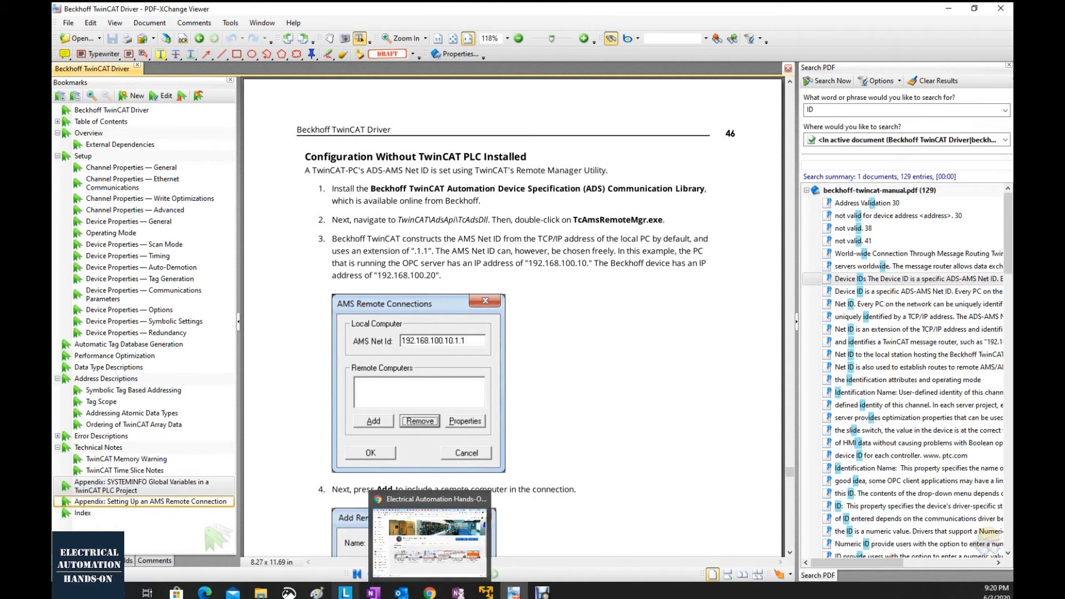
left_click(435, 594)
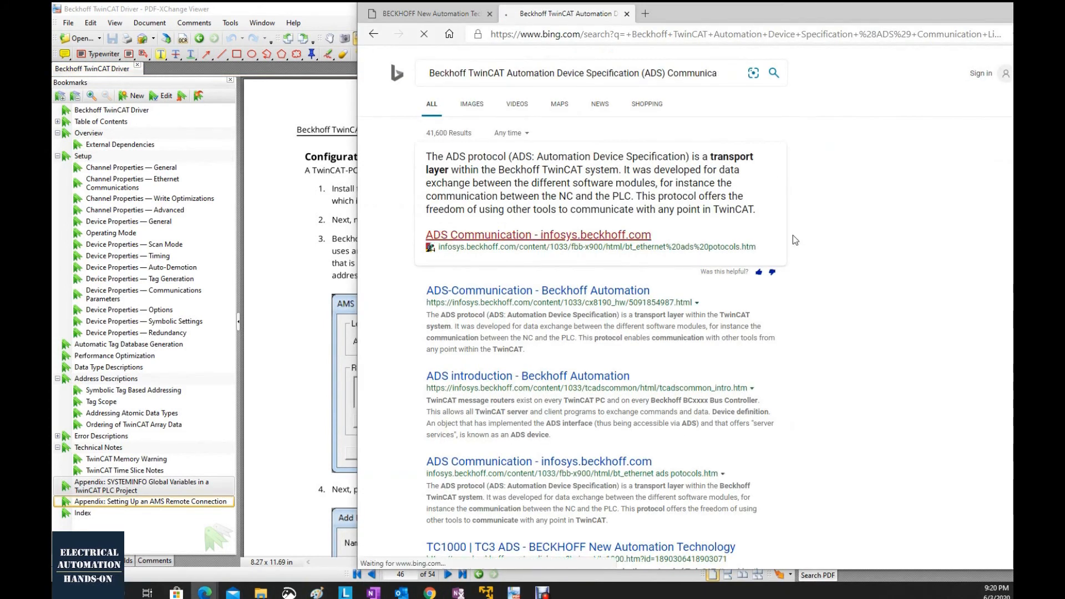
- Add DOWNLOAD to the end of the web search query and run the search again
left_click(705, 73)
type("WNLOAD")
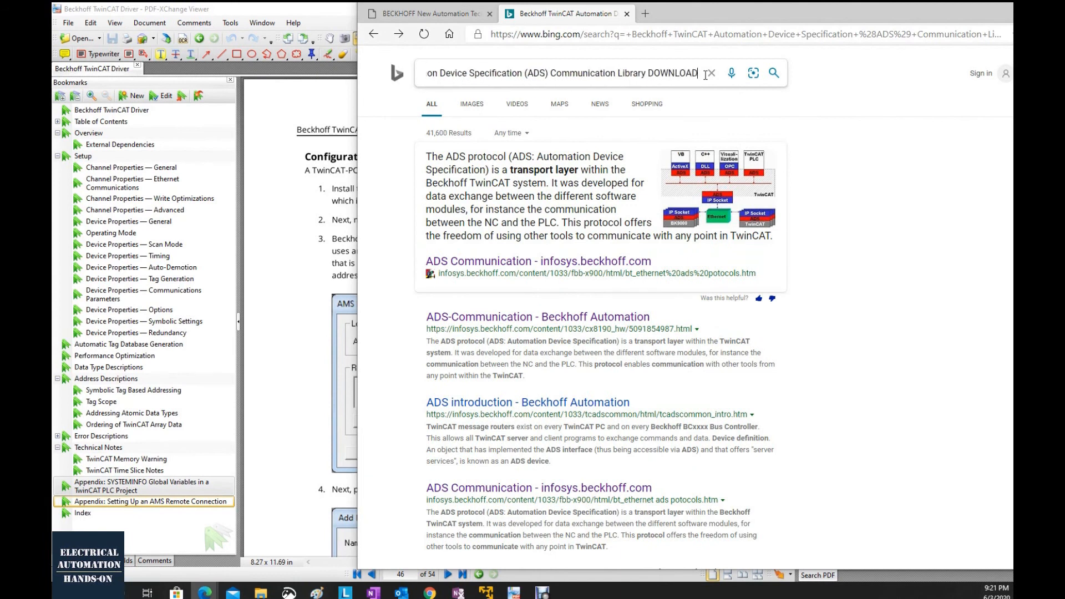
key("Return")
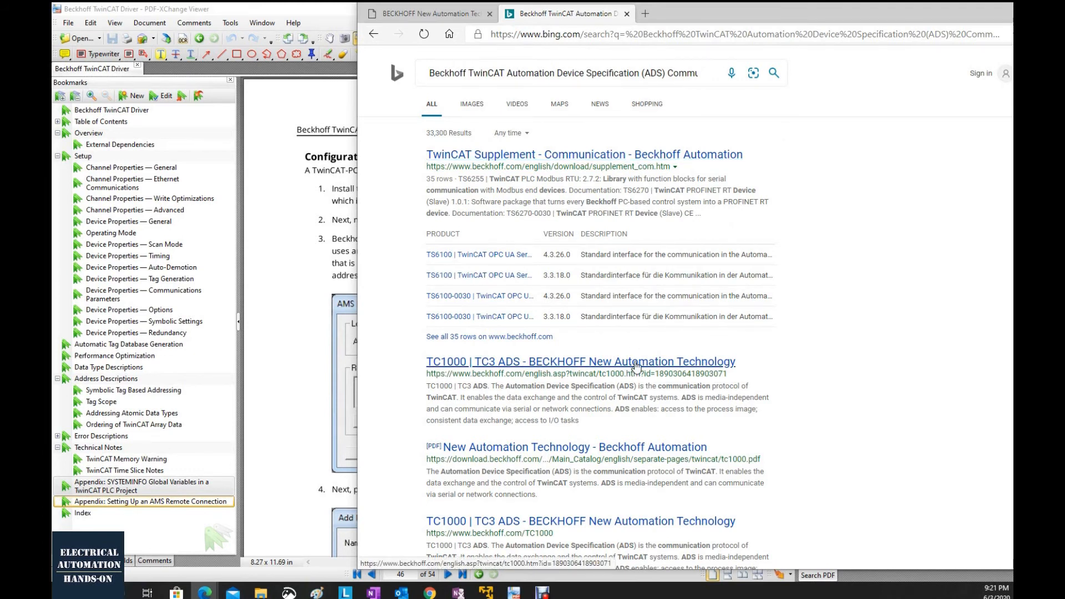
- Open Beckhoff's TC1000 | TC3 ADS page, read its technical data, and go to its software download
left_click(462, 366)
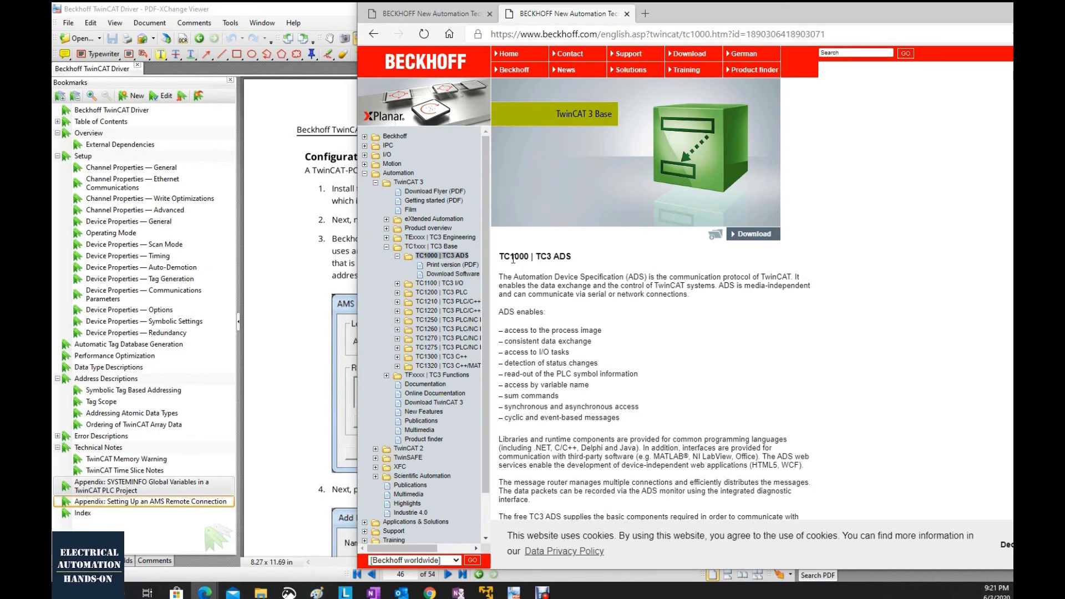
scroll(558, 267, "down", 5)
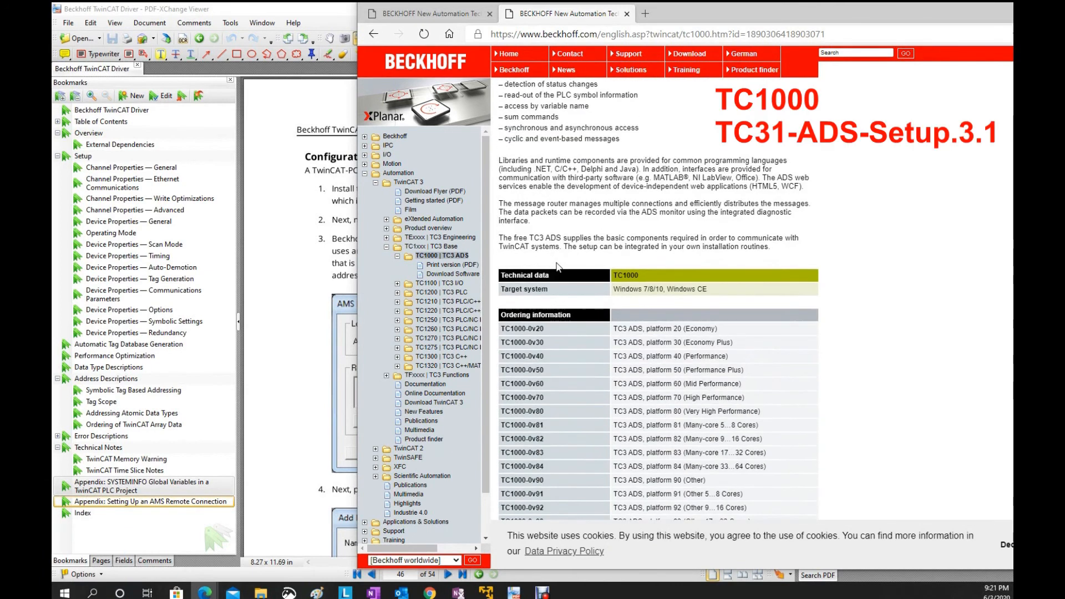
left_click(464, 276)
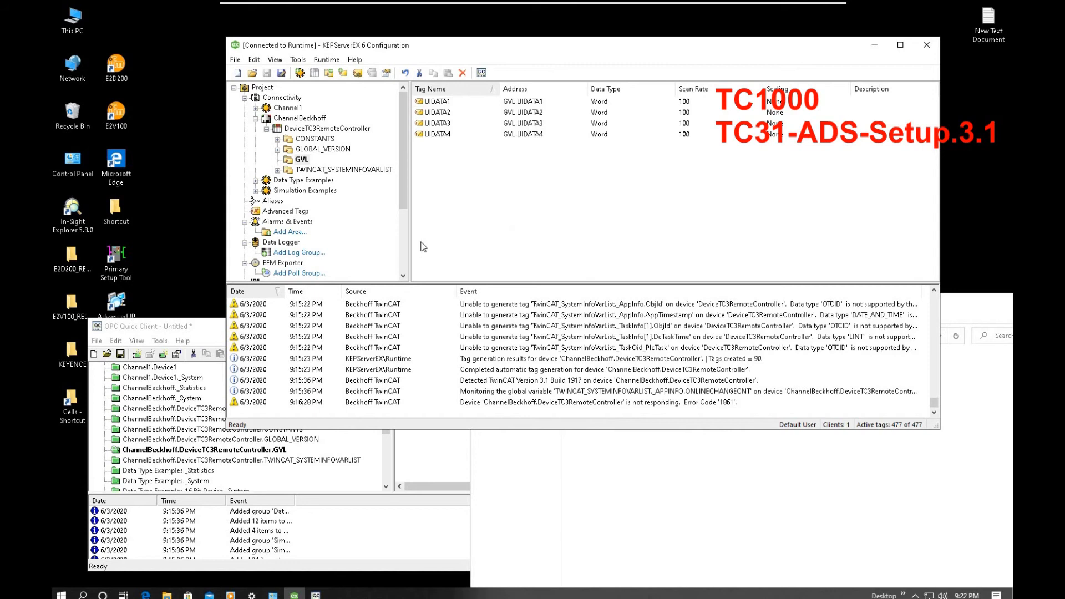
- On the KEPServerEX computer, bring up the C:\DL folder and rearrange it with the OPC Quick Client window
left_click(576, 526)
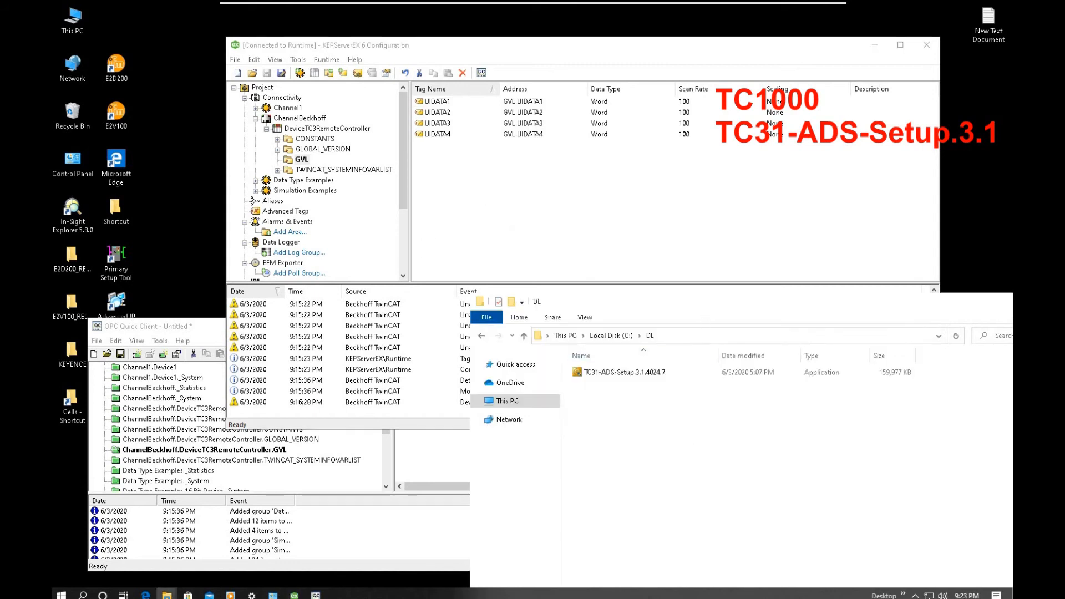
left_click_drag(704, 305, 607, 169)
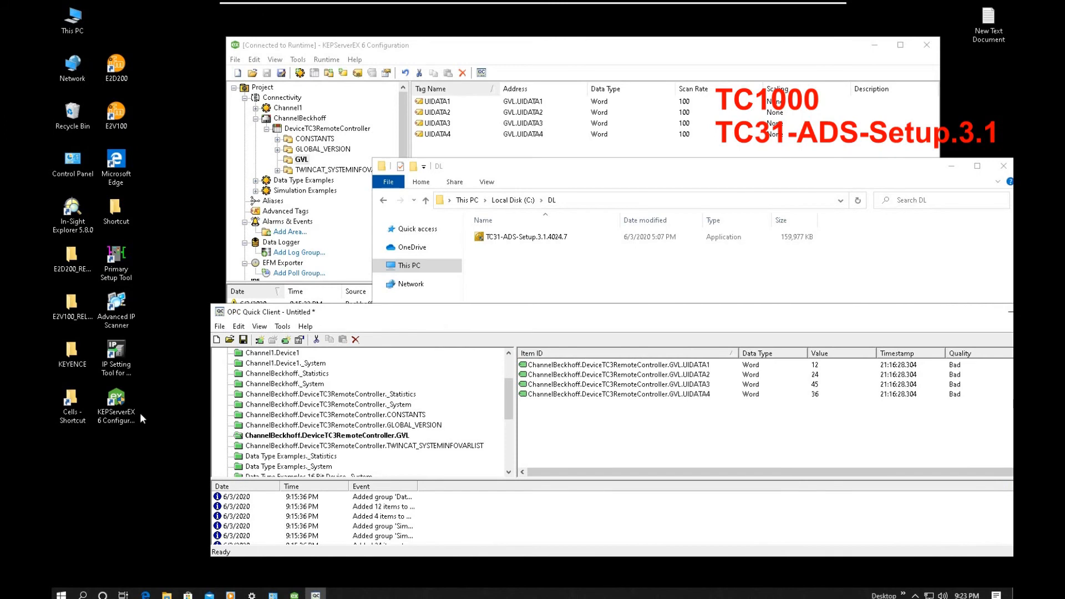
left_click(136, 415)
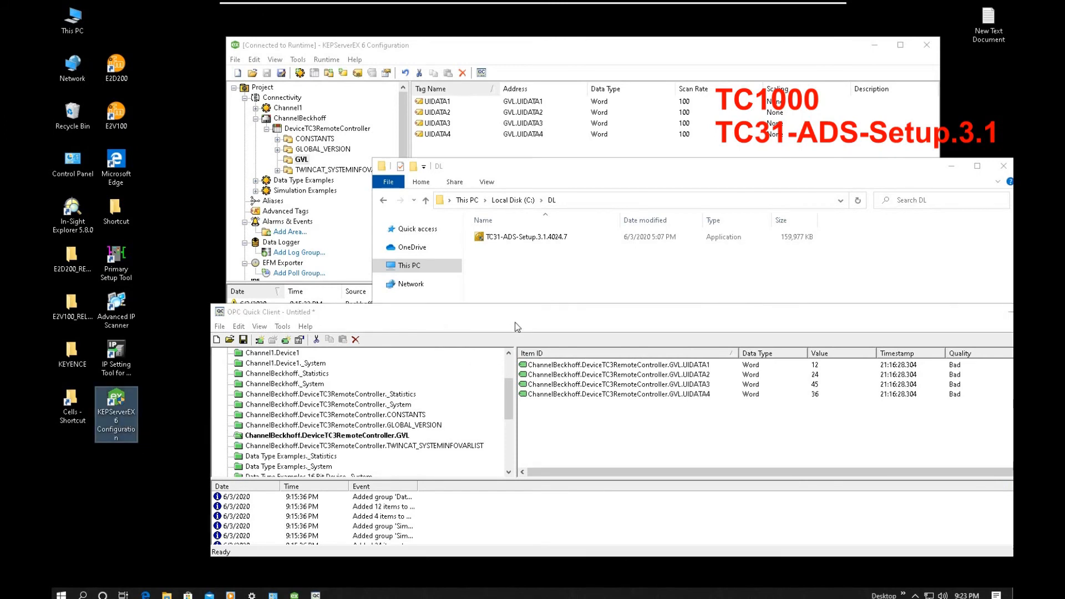
left_click_drag(510, 311, 490, 302)
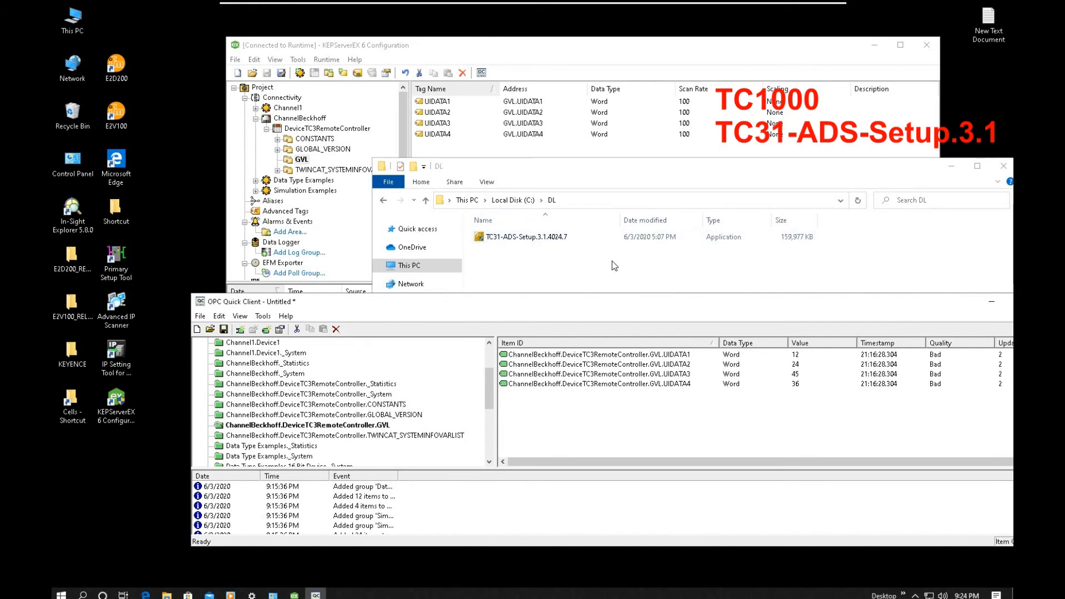
left_click(690, 168)
left_click_drag(690, 167, 611, 190)
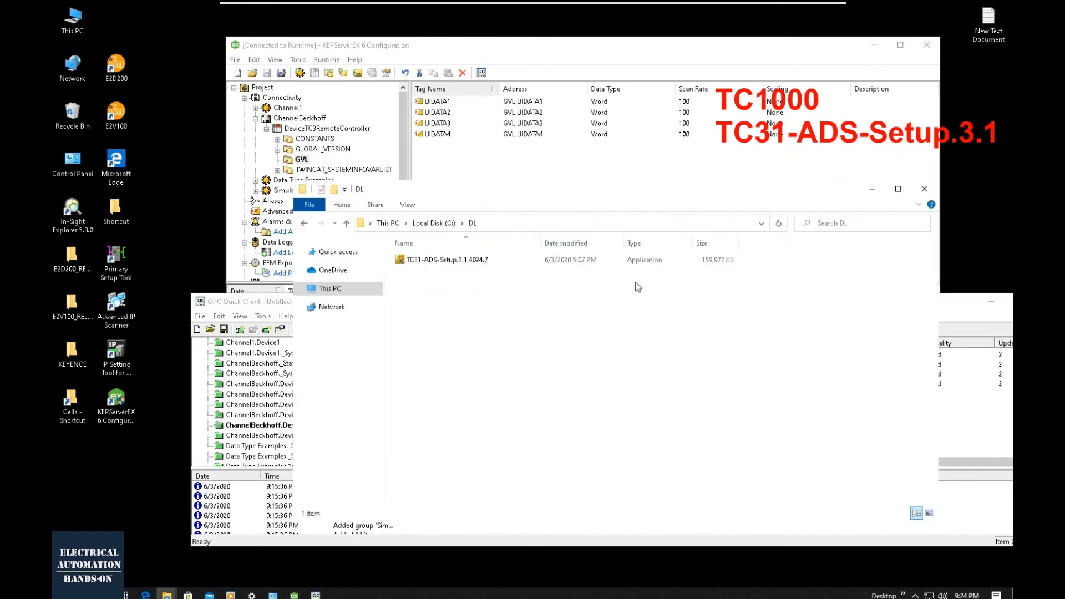
- Run the TC31-ADS-Setup.3.1.4024.7 installer and choose the Custom setup type to reach the feature selection
double_click(463, 262)
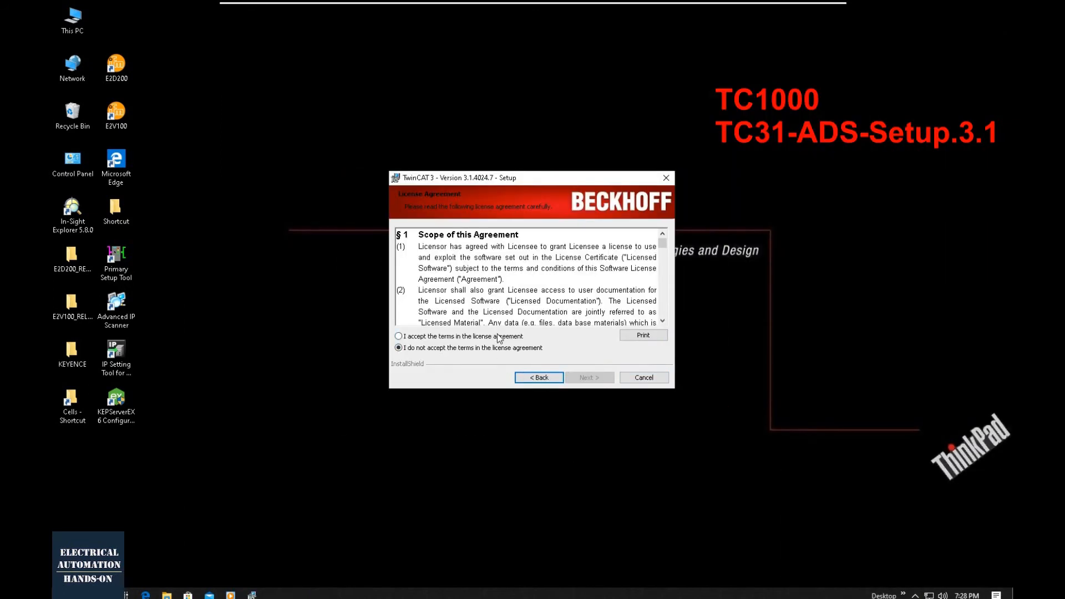
left_click(499, 337)
left_click(600, 381)
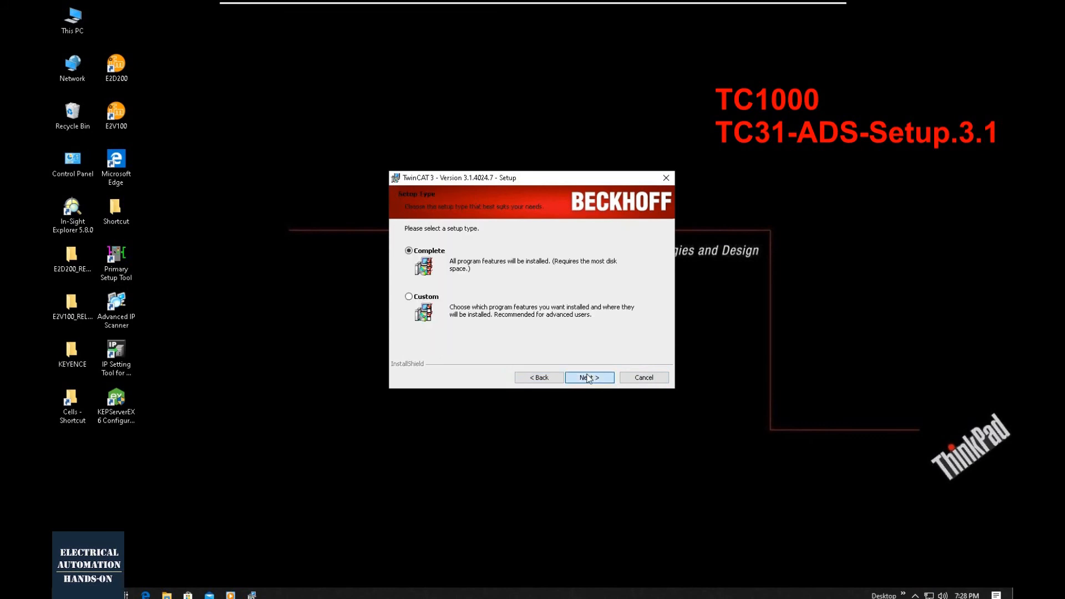
left_click(409, 298)
left_click(580, 378)
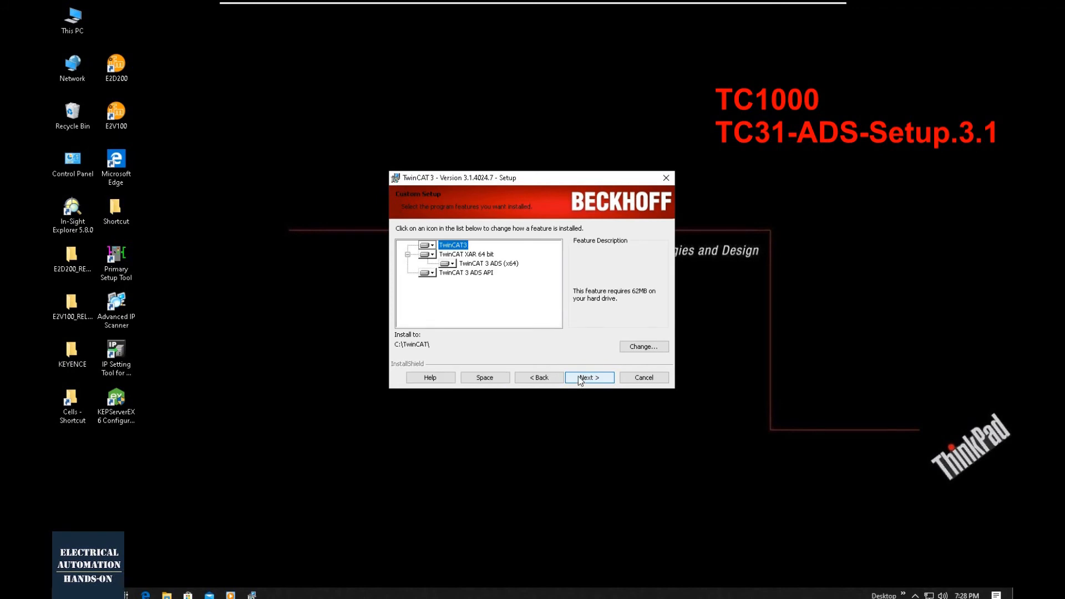
- Review the install options for TwinCAT 3 ADS (x64), return to the setup type, choose Complete and proceed with the installation
left_click(452, 265)
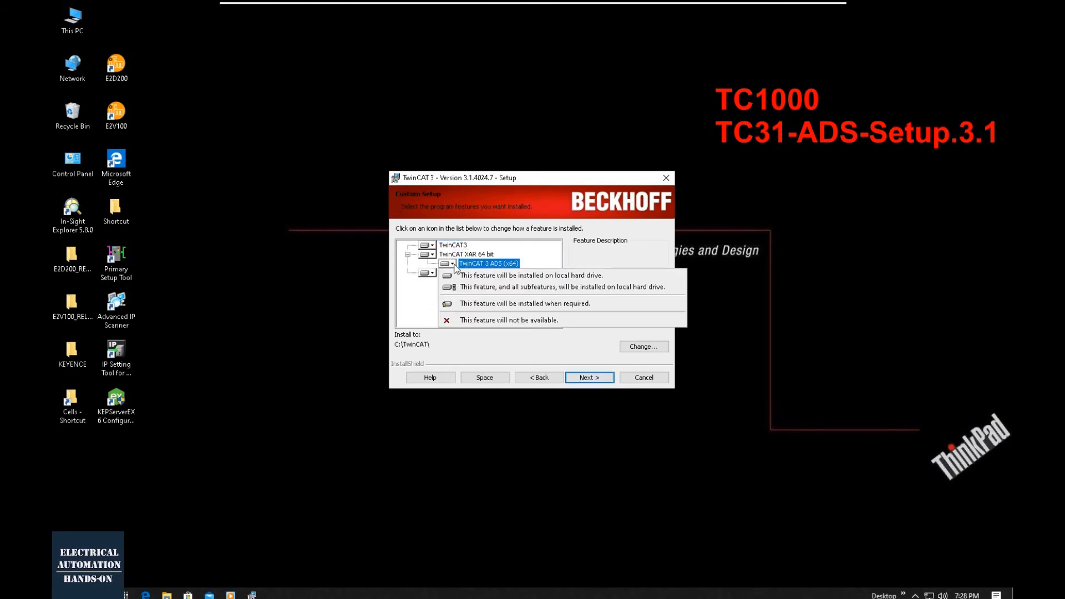
left_click(454, 264)
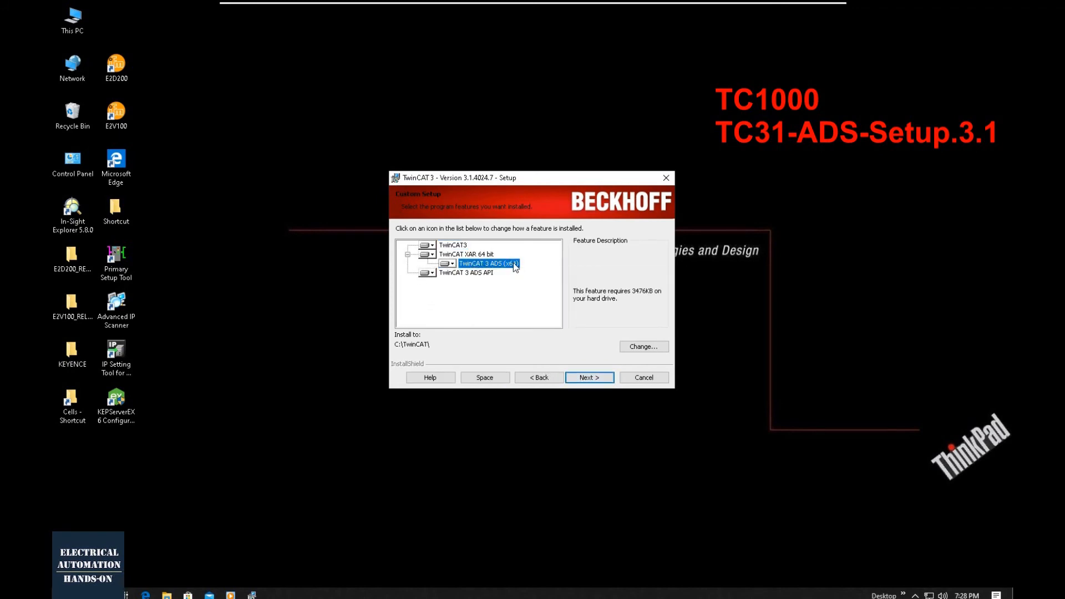
left_click(534, 377)
left_click(424, 250)
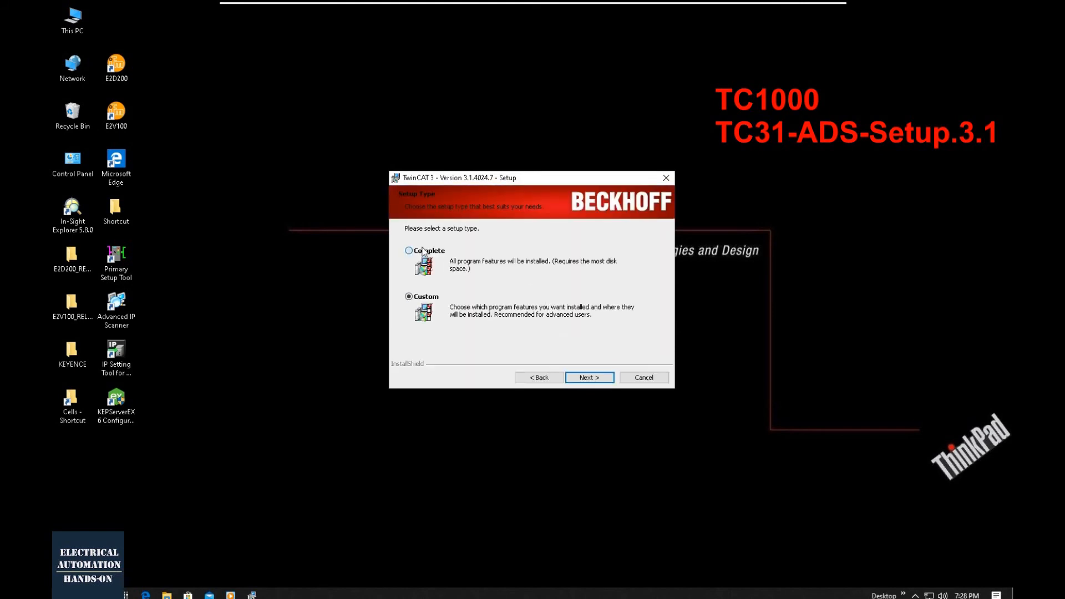
left_click(584, 378)
left_click(583, 377)
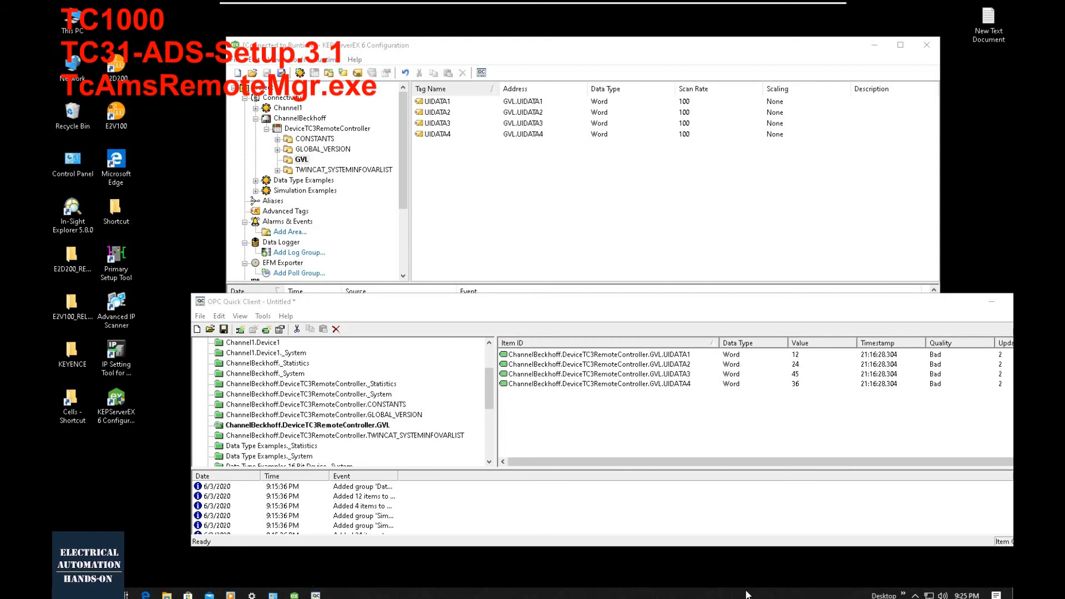
- Switch to the Beckhoff TwinCAT driver manual in PDF-XChange Viewer and copy the program name TcAmsRemoteMgr from configuration step 2
key("alt+Tab")
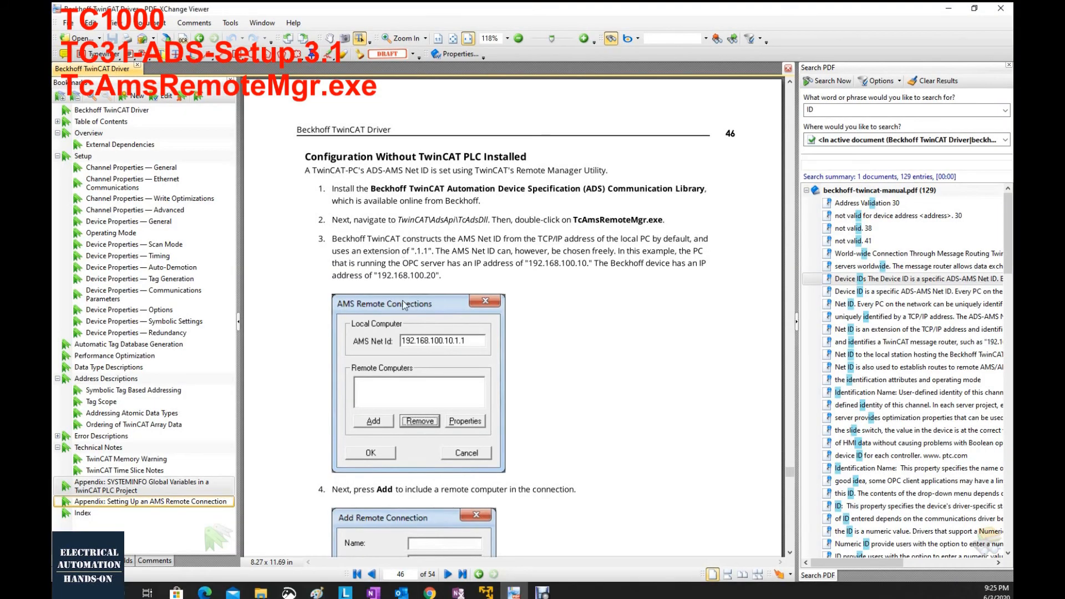
left_click_drag(571, 220, 647, 217)
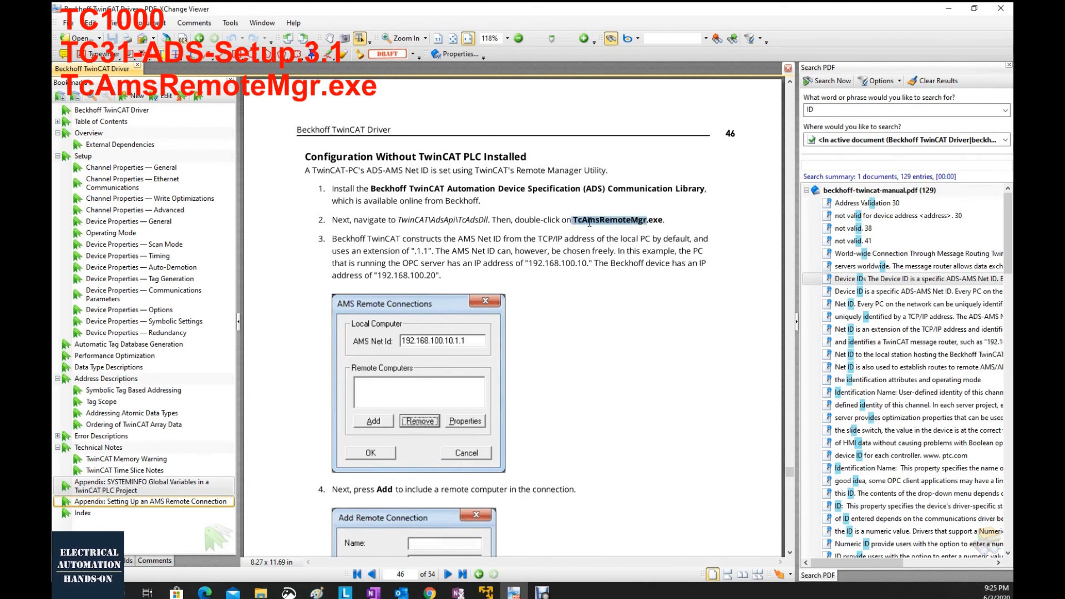
right_click(636, 220)
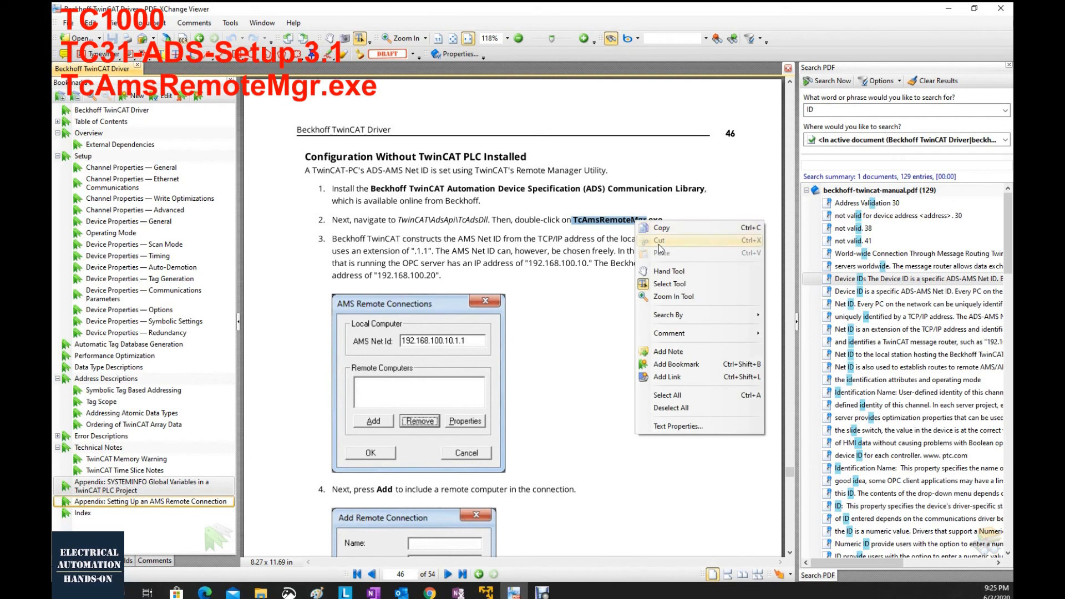
left_click(661, 228)
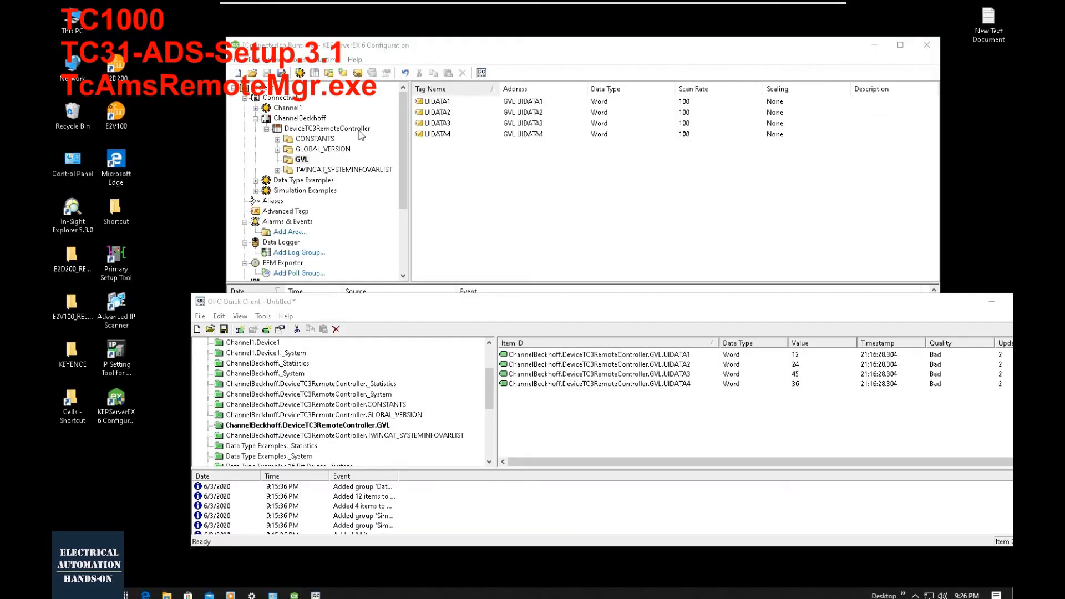
- On the KEPServerEX computer, browse to C:\TwinCAT\3.1\System, run TcAmsRemoteMgr and reposition its window
double_click(71, 22)
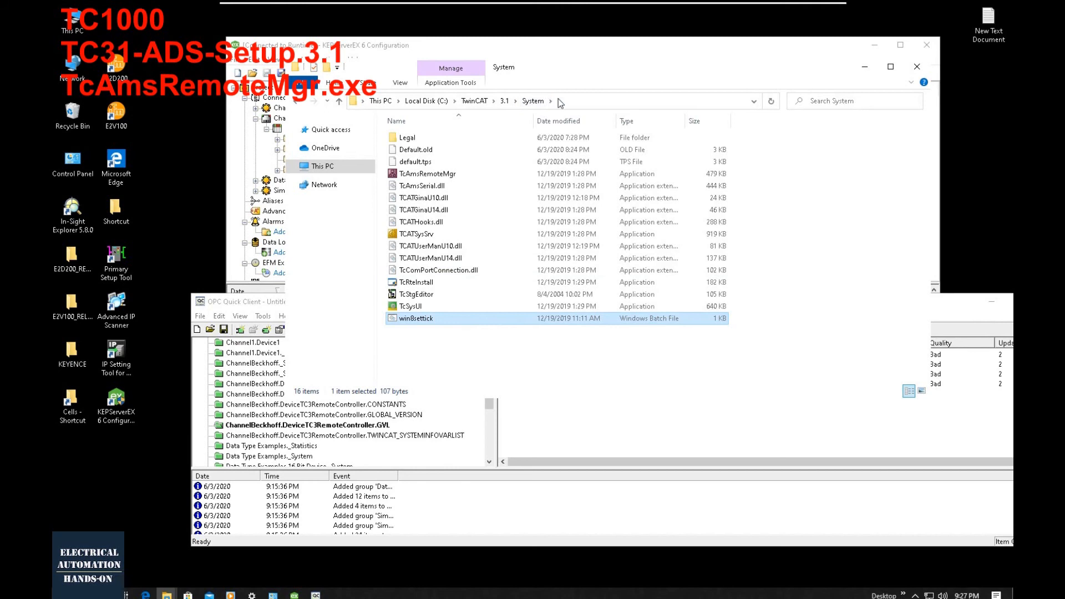
left_click(573, 105)
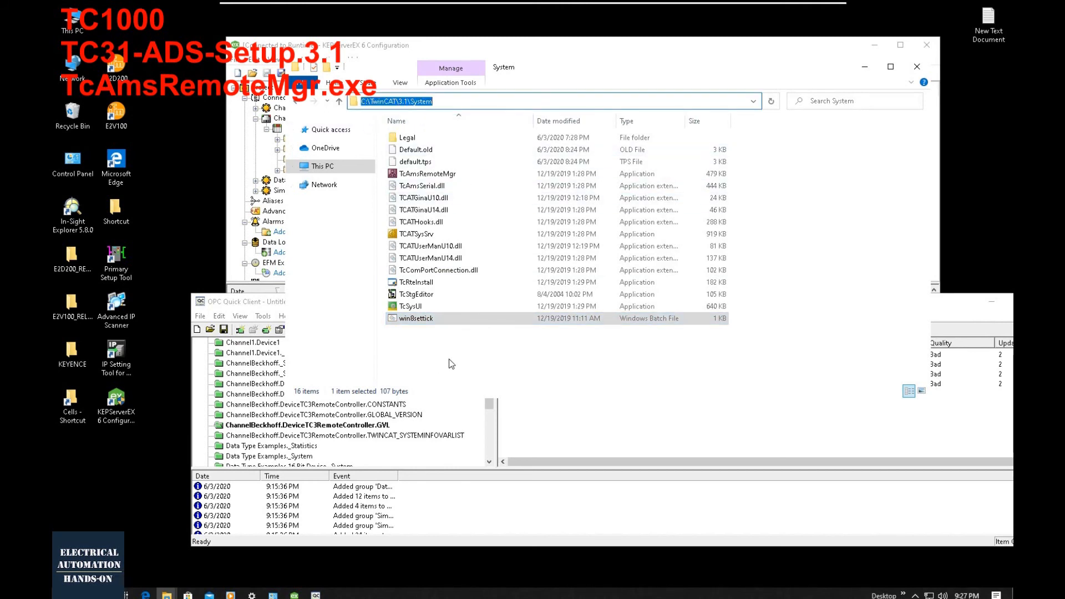
left_click(439, 174)
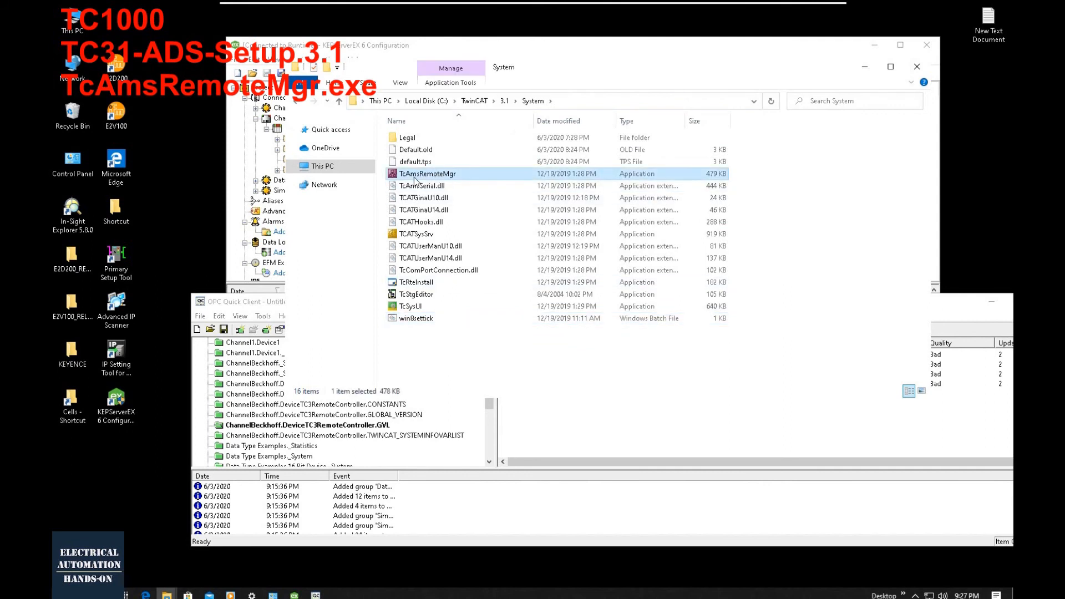
double_click(442, 175)
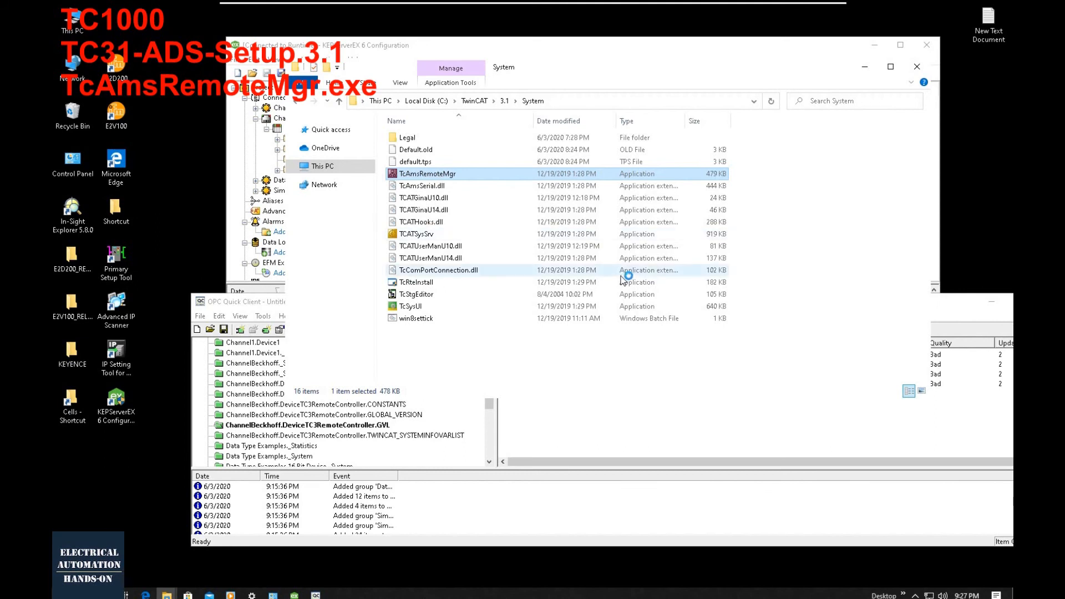
left_click_drag(582, 202, 605, 296)
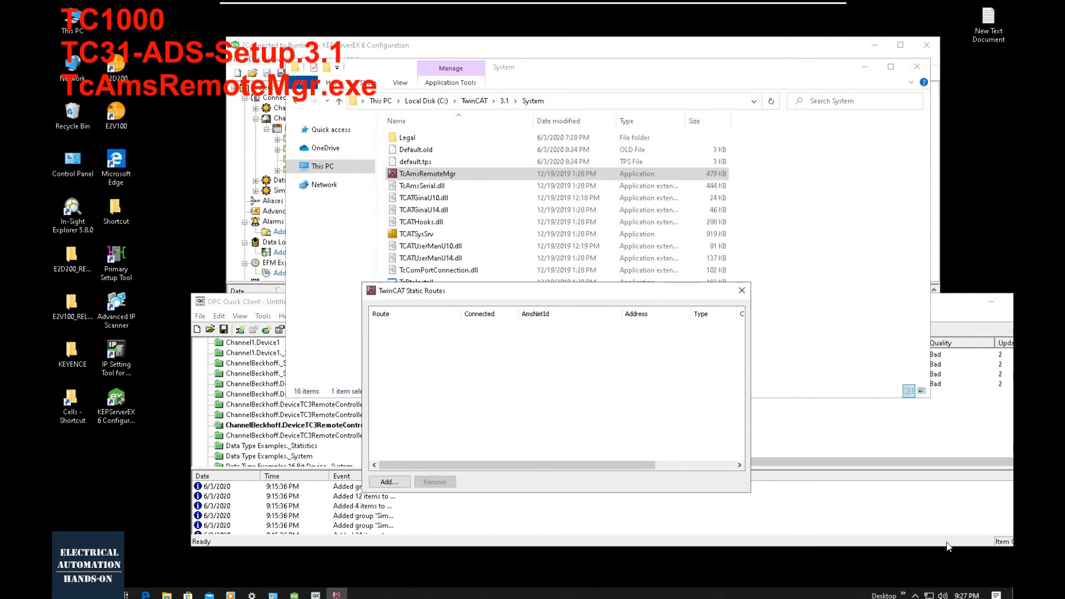
- Check the TwinCAT system mode on this computer, then return to the TwinCAT Static Routes window and reposition it
left_click(915, 595)
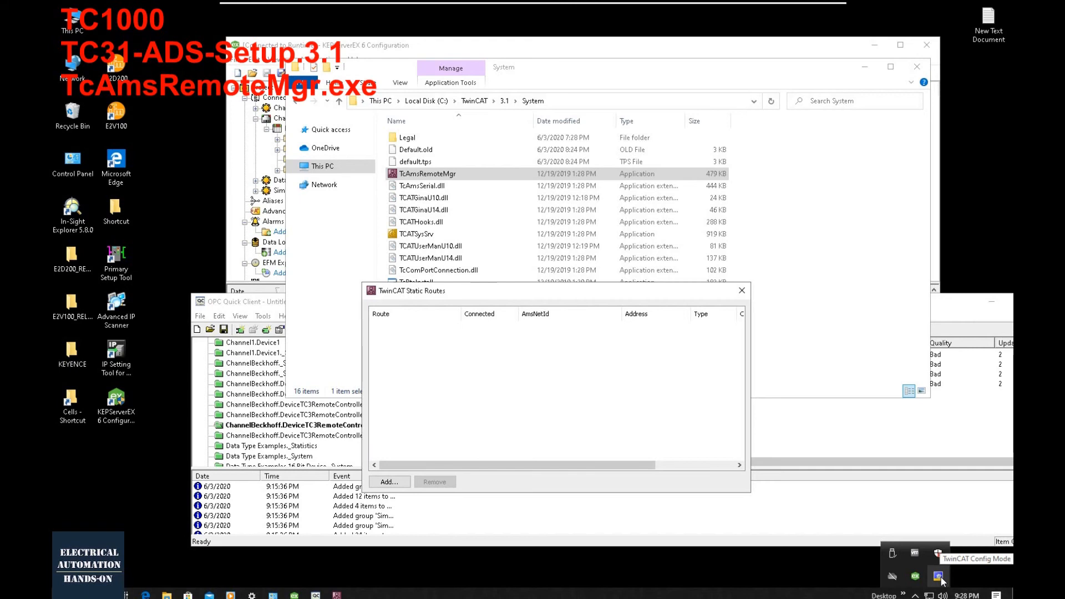
left_click(429, 380)
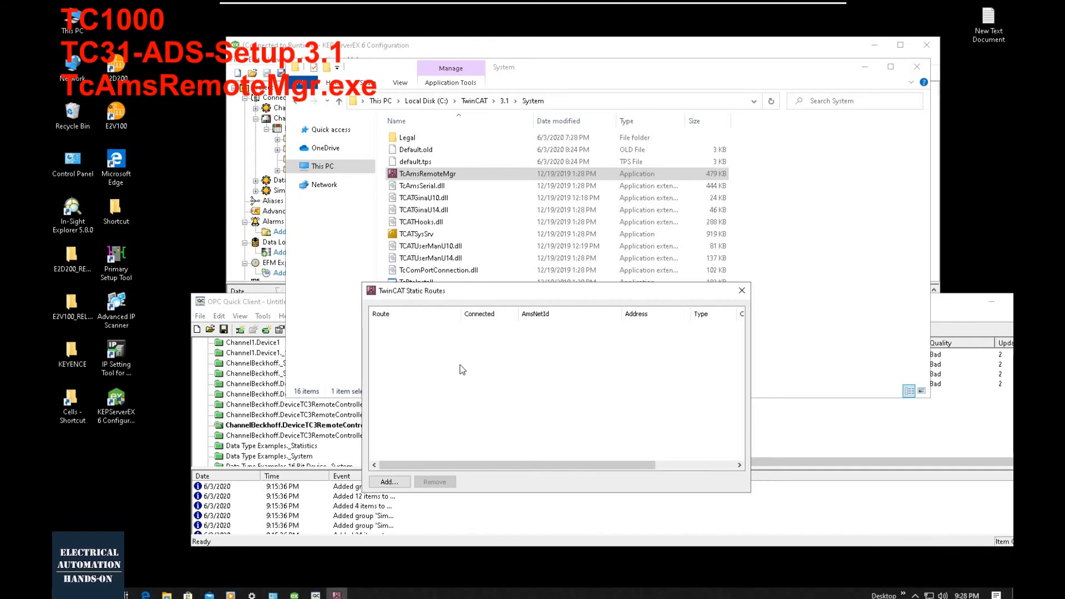
left_click_drag(512, 290, 512, 229)
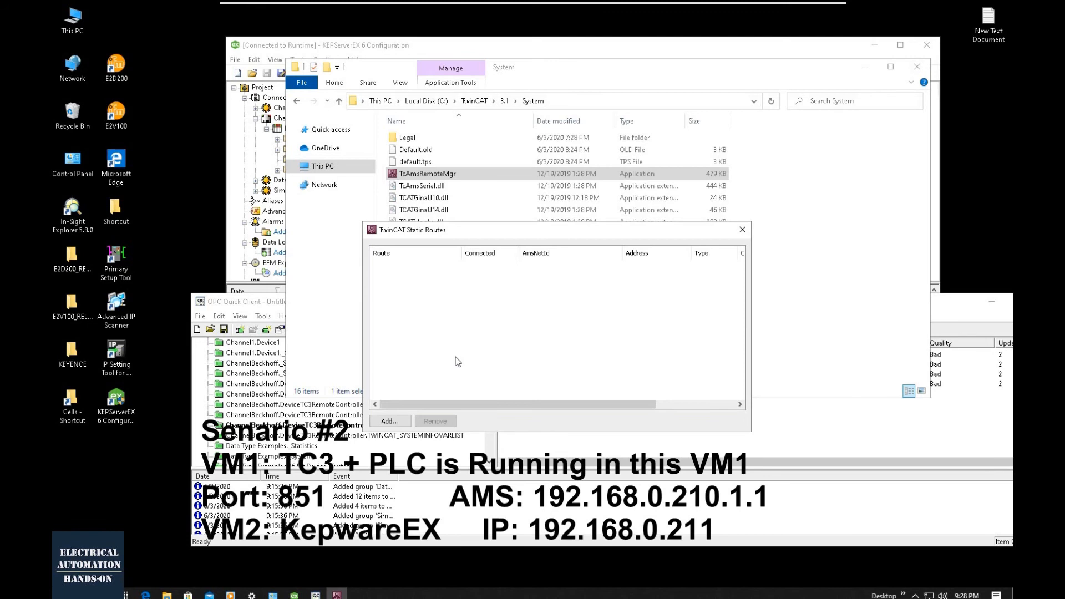
- Start adding a static route and search for the target at IP address 192.168.0.210
left_click(396, 421)
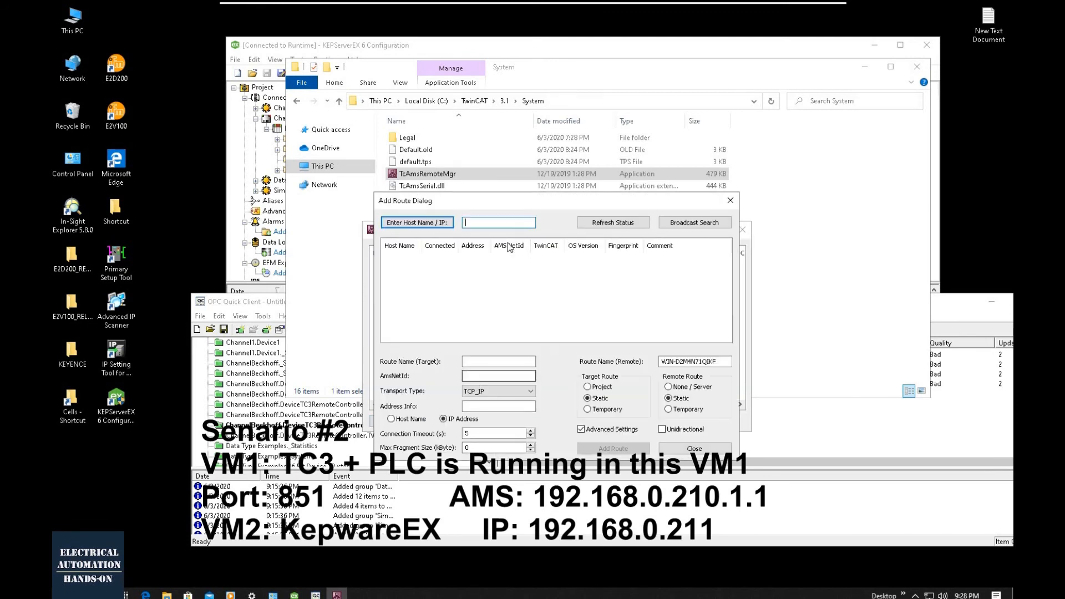
type("192.168.0.210")
left_click(697, 225)
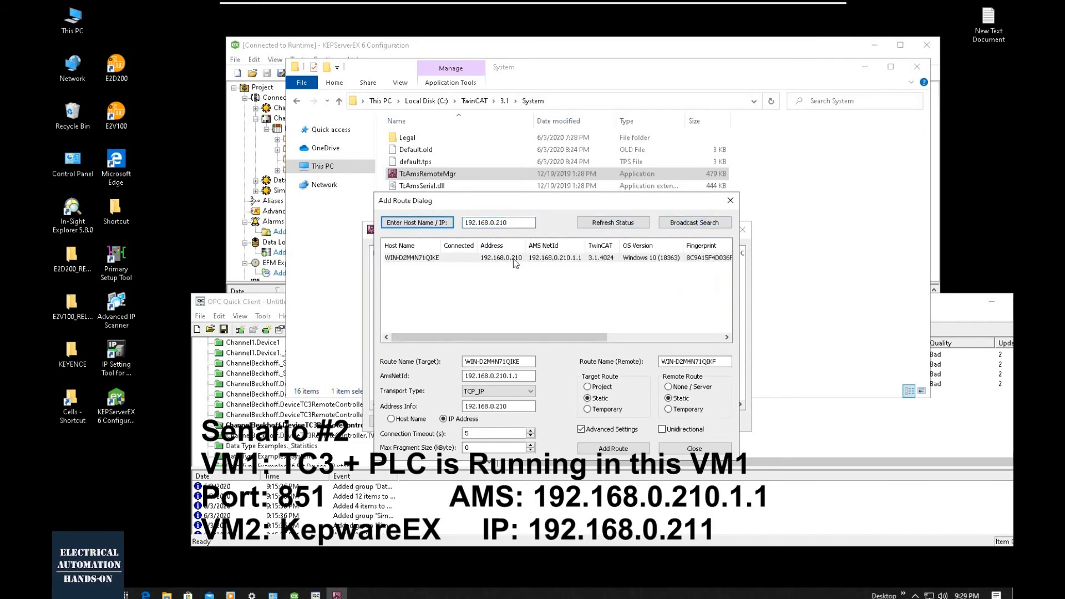
- Select the host at 192.168.0.210, start adding its route and turn off Secure ADS for the remote route
left_click(510, 262)
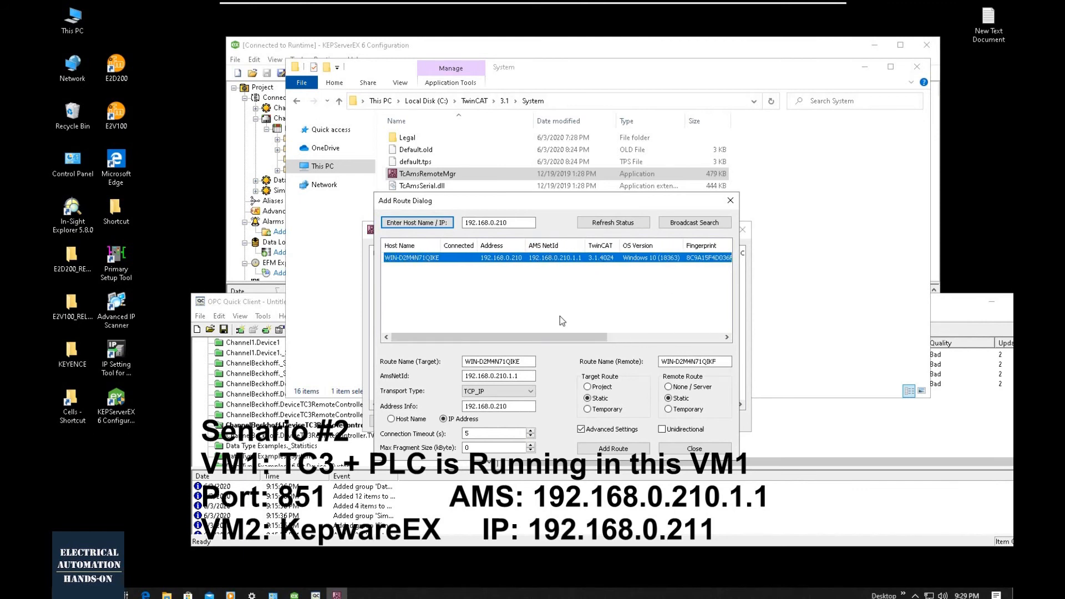
left_click(611, 449)
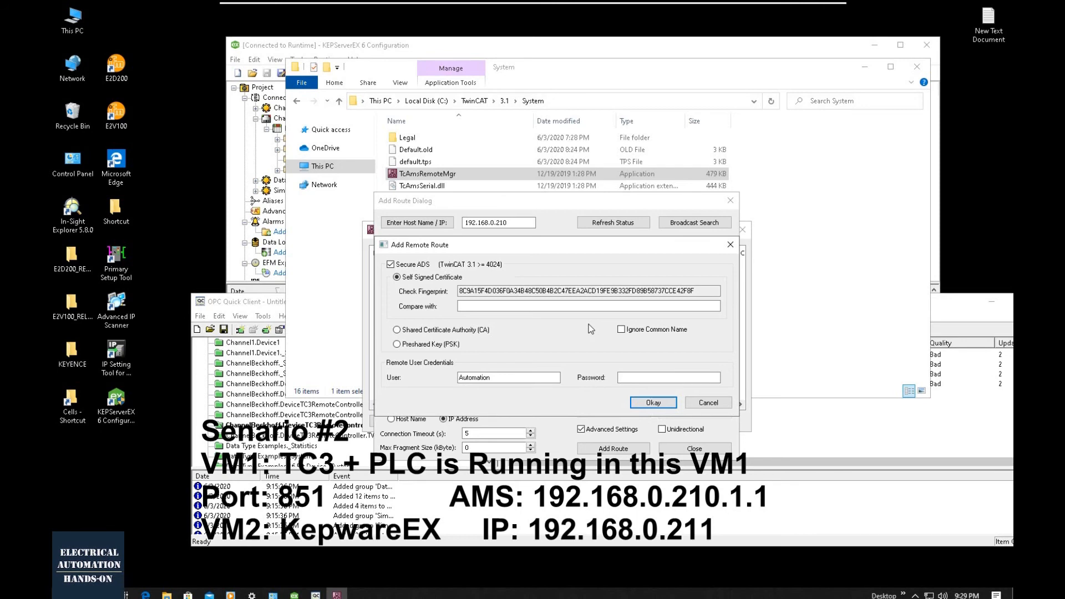
left_click(403, 265)
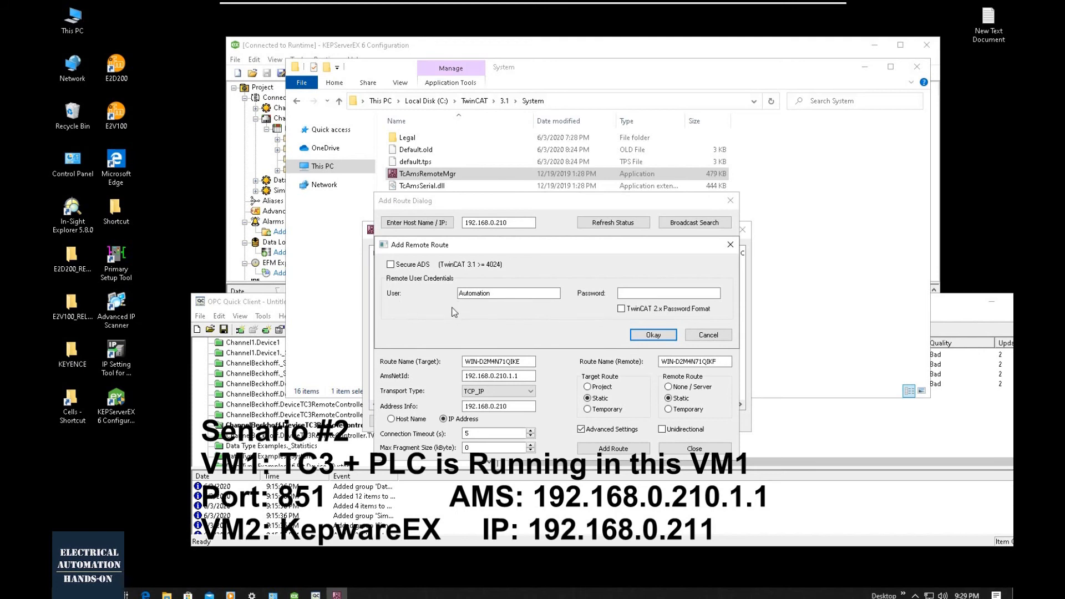
- Fill in the remote user credentials with the user Administrator and the account password
double_click(481, 293)
type("Administrator")
left_click(643, 294)
type("1")
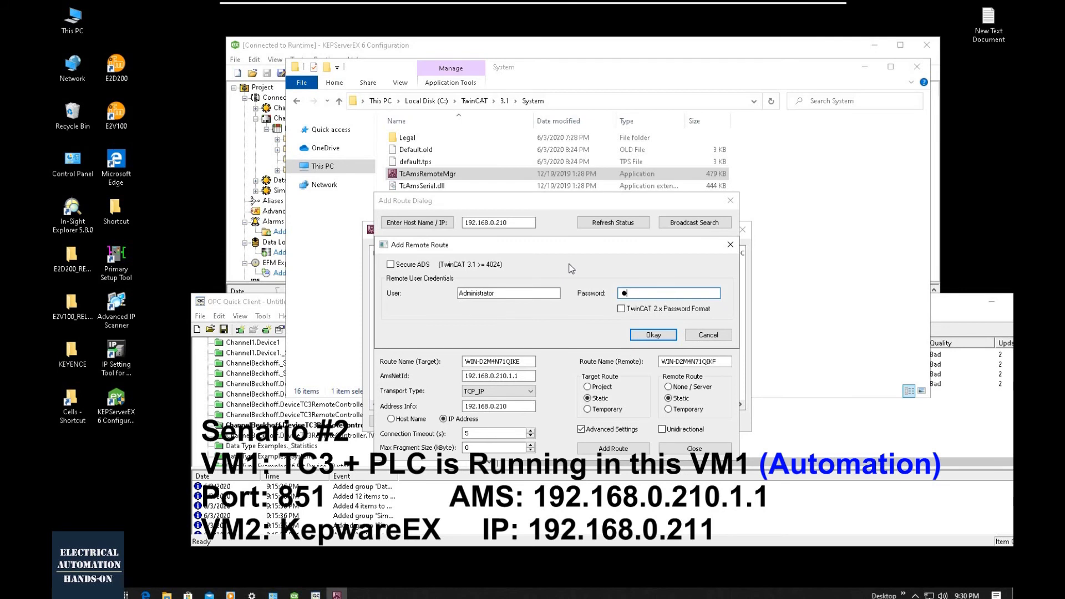
- Set the remote user to Automation, enter the account password and confirm the remote route
left_click_drag(508, 293, 448, 299)
type("Automation")
key("Tab")
type("123456")
left_click(654, 335)
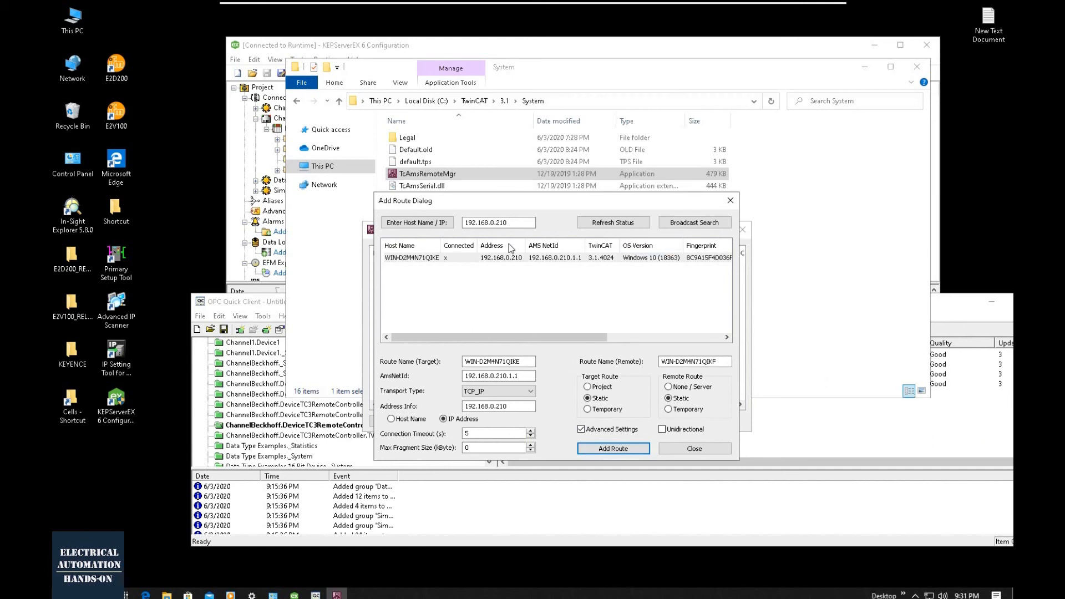
- Close the route dialogs and bring the OPC Quick Client window fully into view to inspect the GVL tag quality
left_click(730, 200)
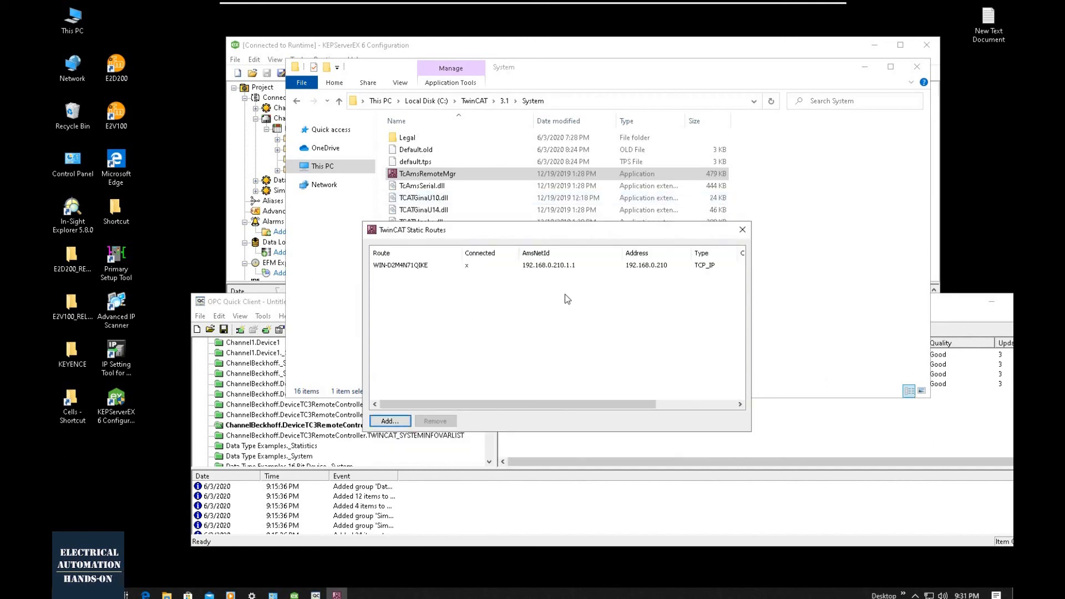
left_click(742, 230)
left_click(602, 439)
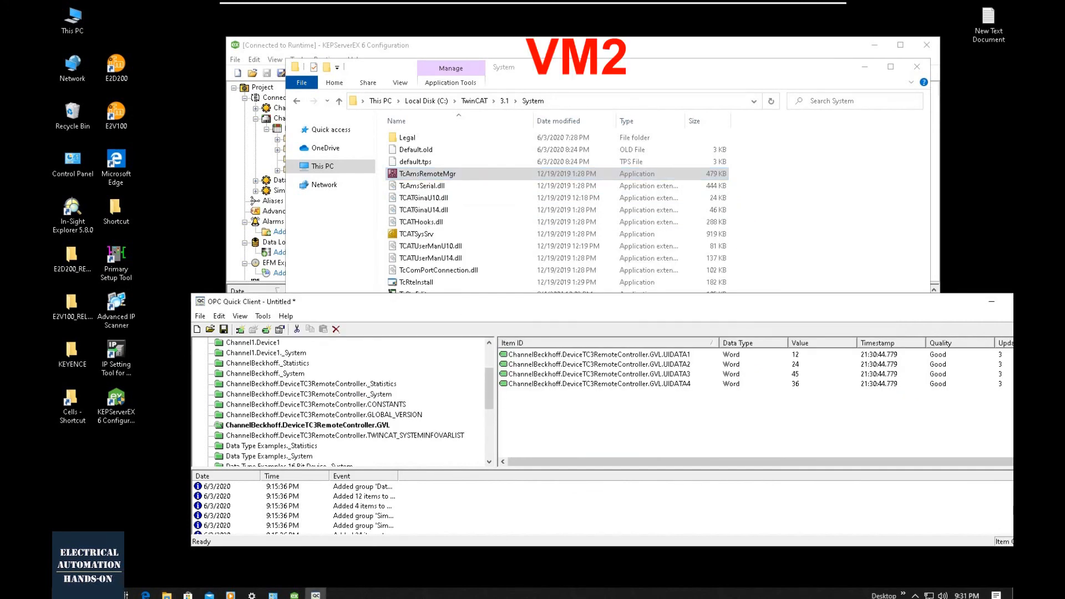
left_click_drag(466, 305, 376, 248)
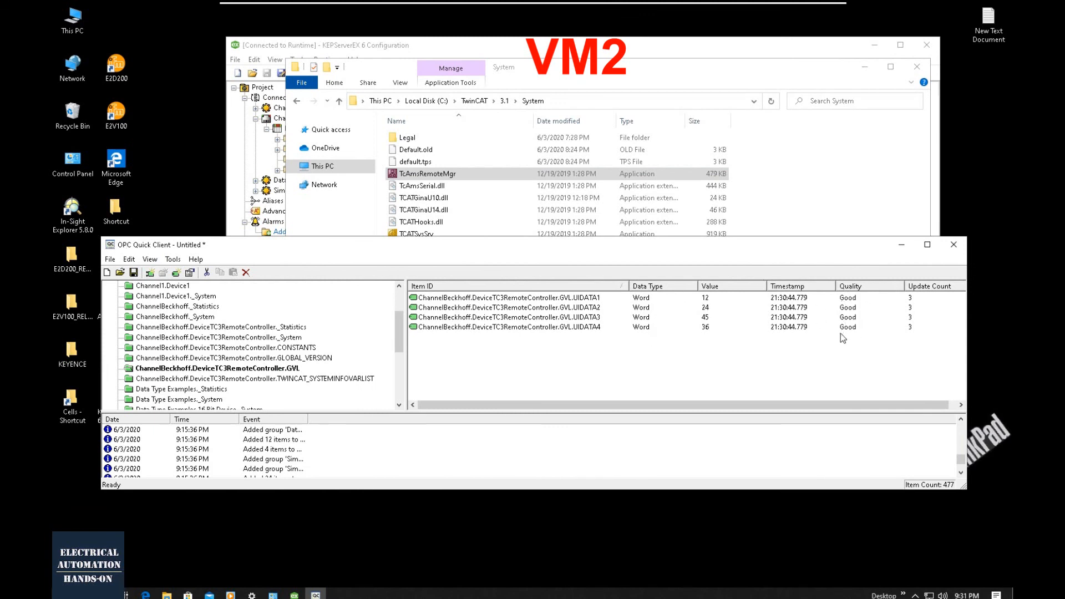
- Write 550 to the GVL.UIDATA3 item with a synchronous write
left_click(713, 319)
right_click(711, 318)
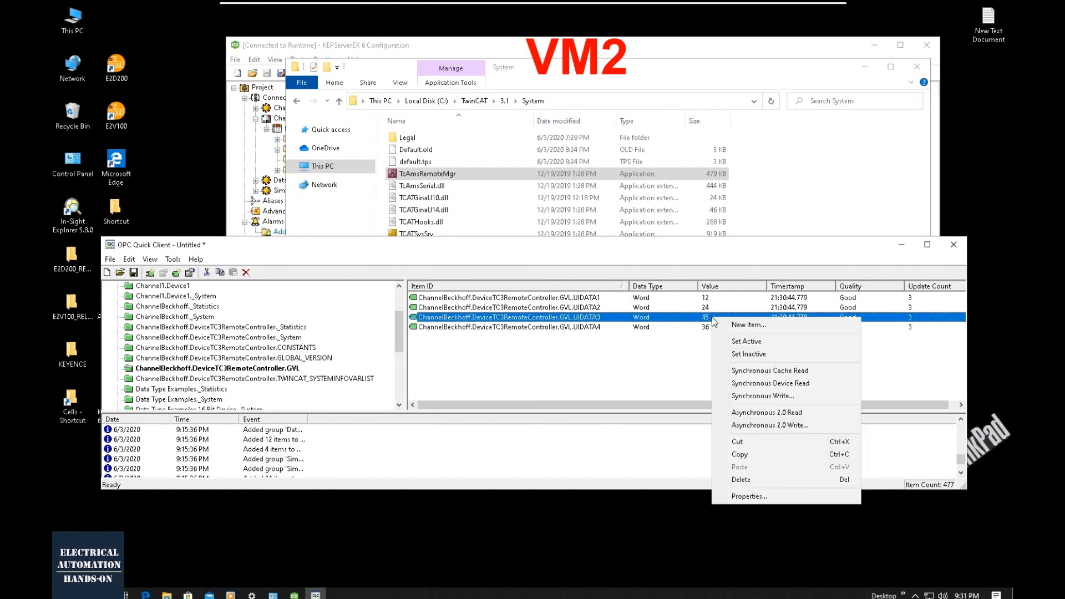
left_click(746, 395)
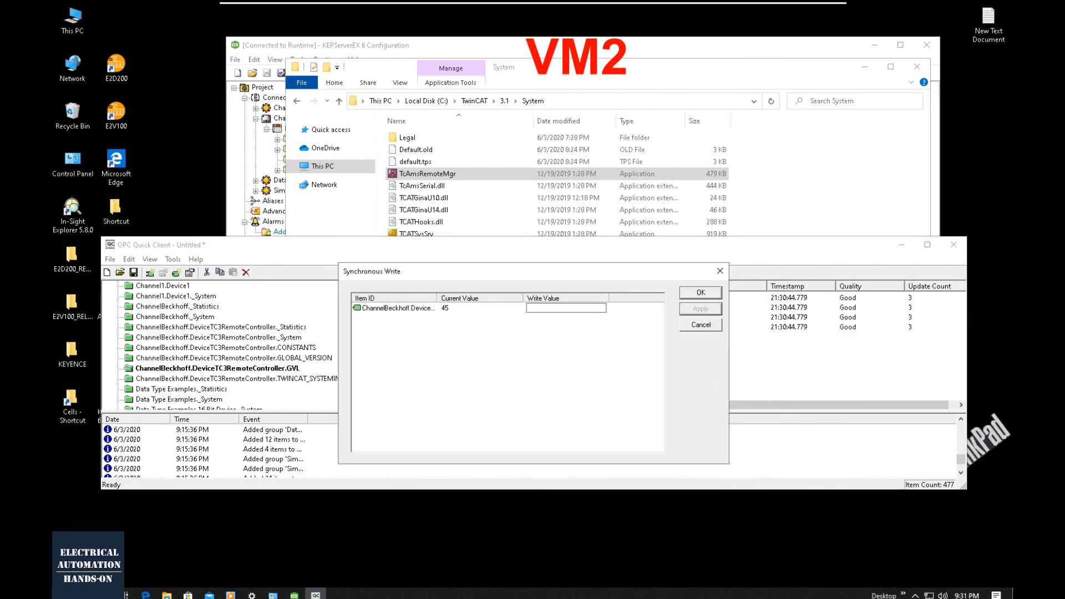
type("550")
left_click(700, 308)
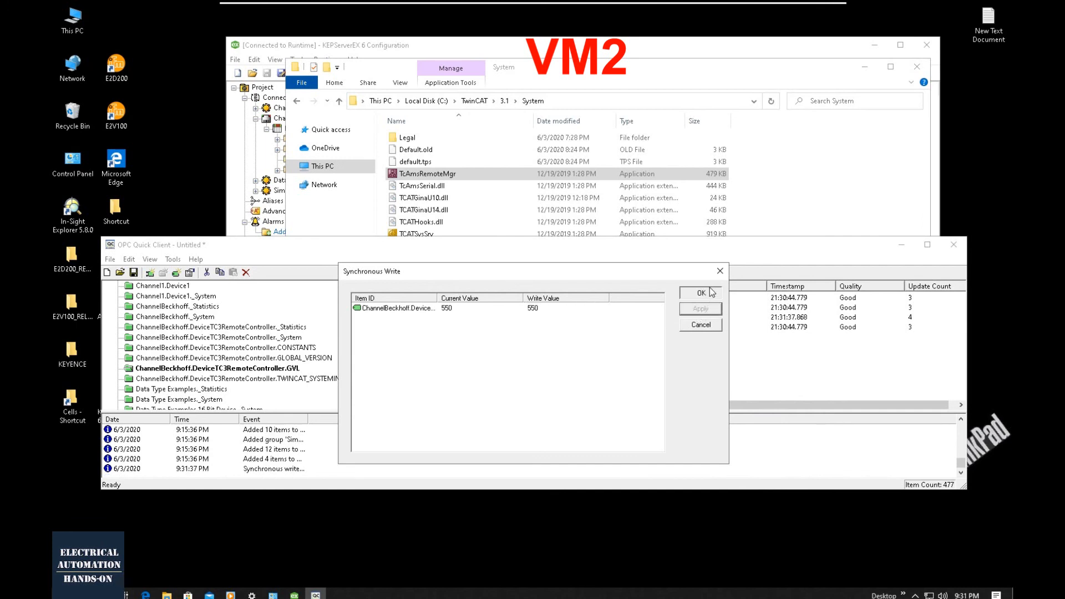
left_click(711, 293)
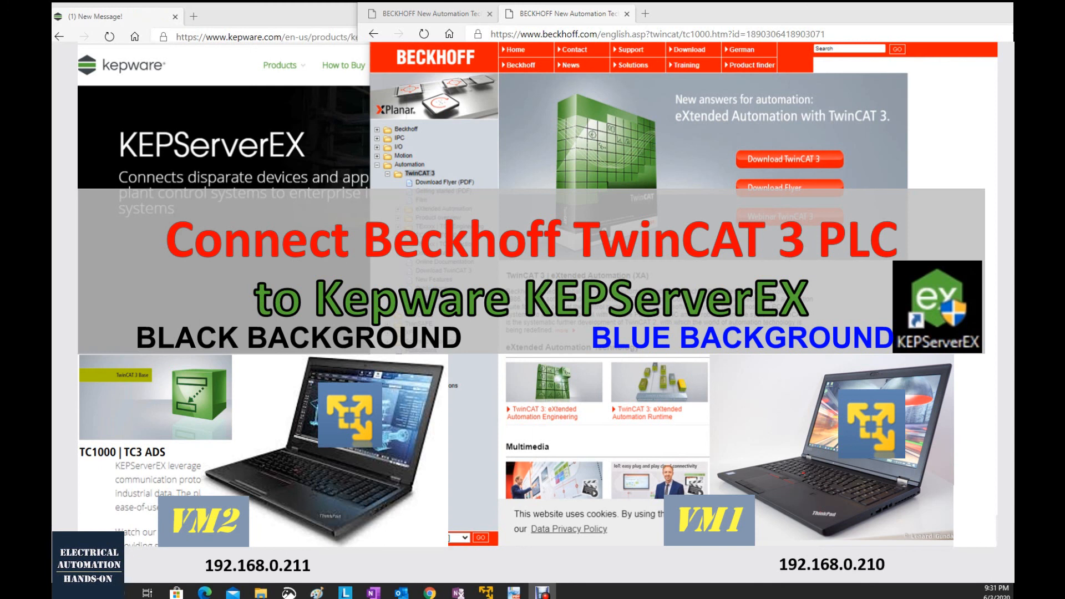
- Switch to VM1 and widen the Application column in the Watch 1 window to check the value of GVL.uiData3
left_click(488, 589)
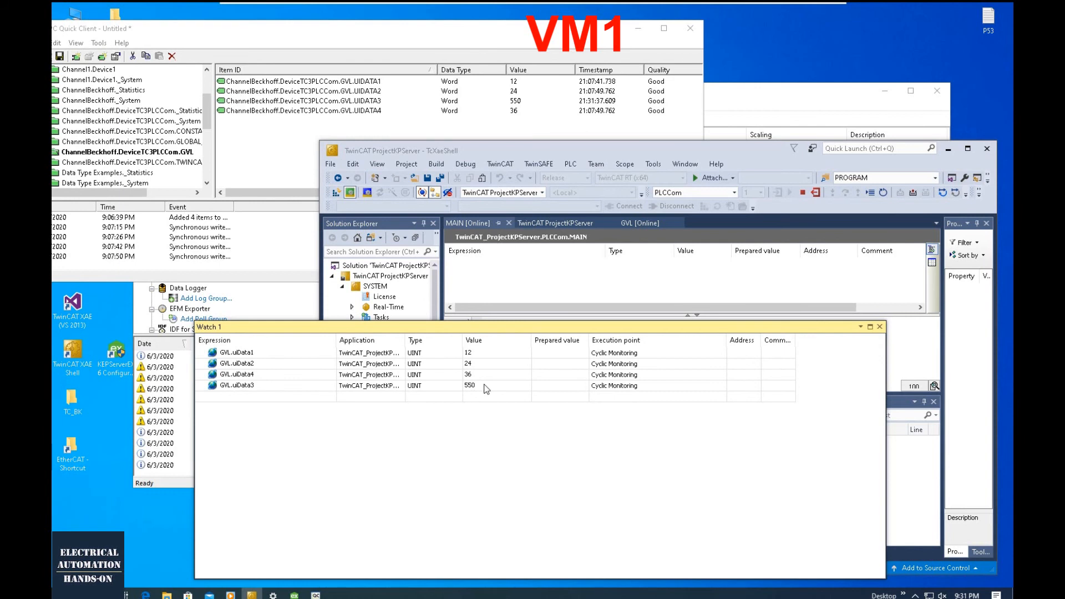
left_click_drag(616, 146, 670, 65)
left_click(433, 502)
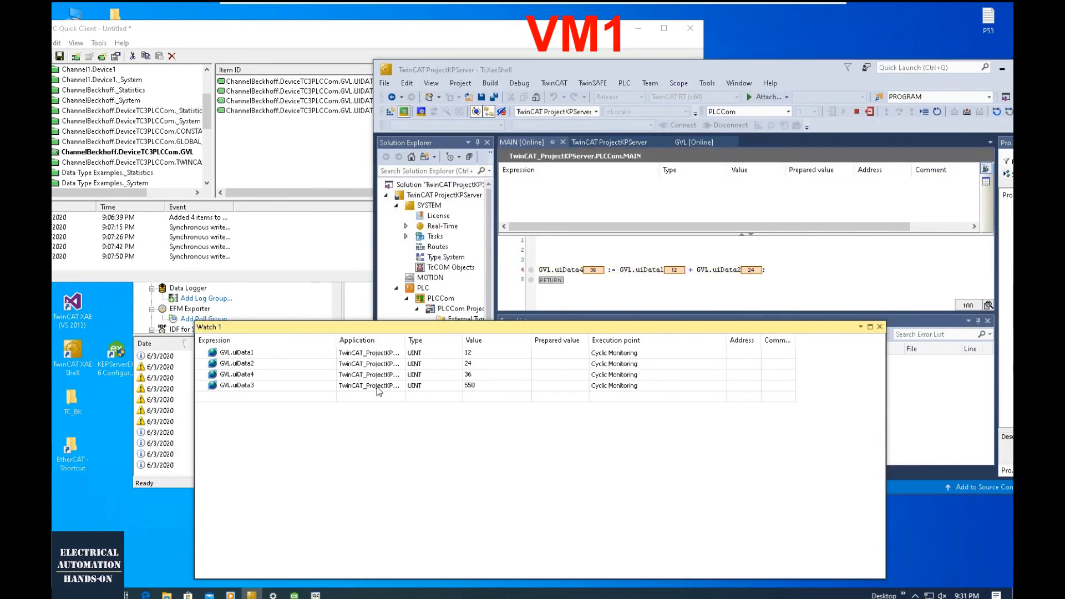
left_click_drag(406, 340, 546, 336)
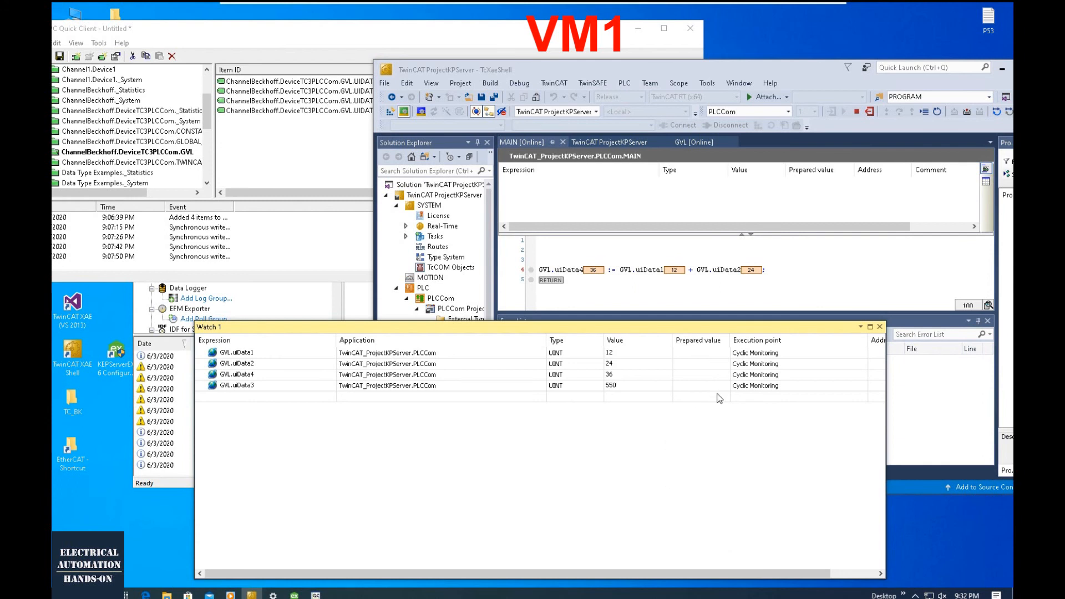
- Open the TwinCAT router's static routes list on VM1 to review the configured routes
left_click(915, 595)
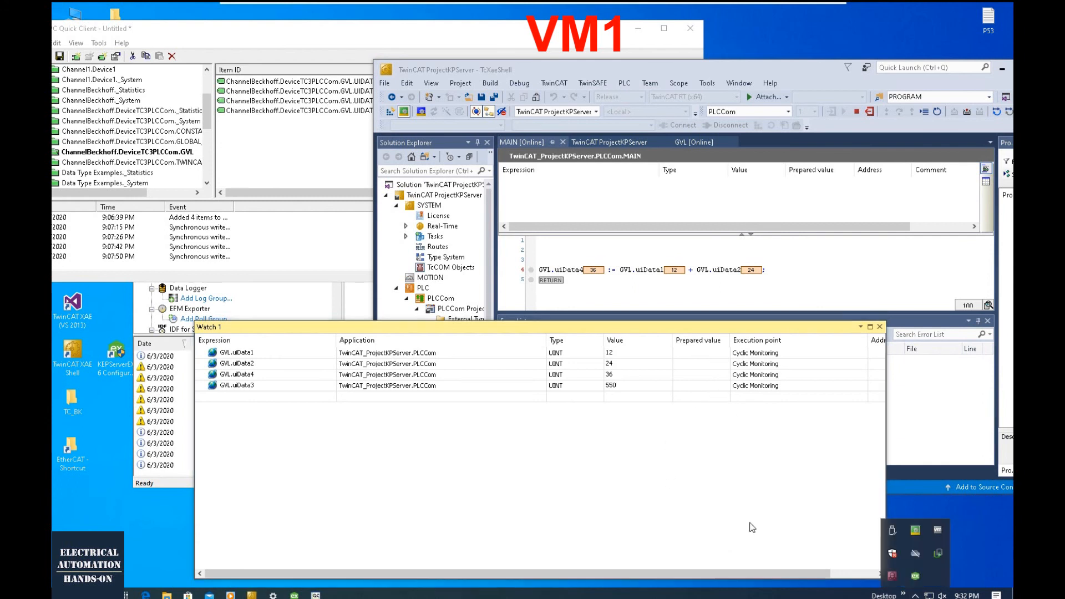
right_click(915, 532)
mouse_move(935, 507)
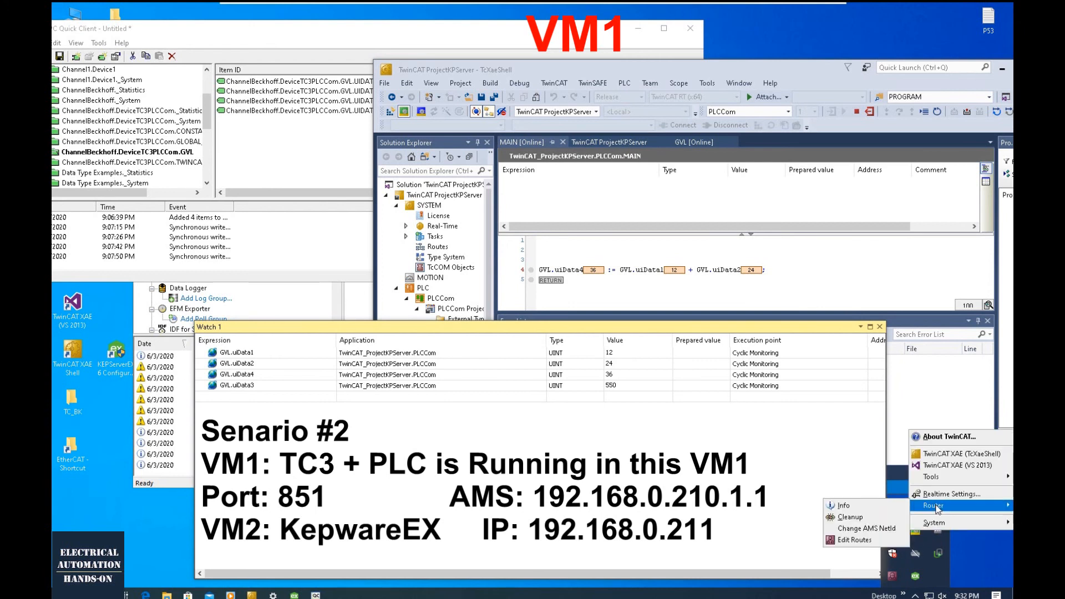
left_click(854, 539)
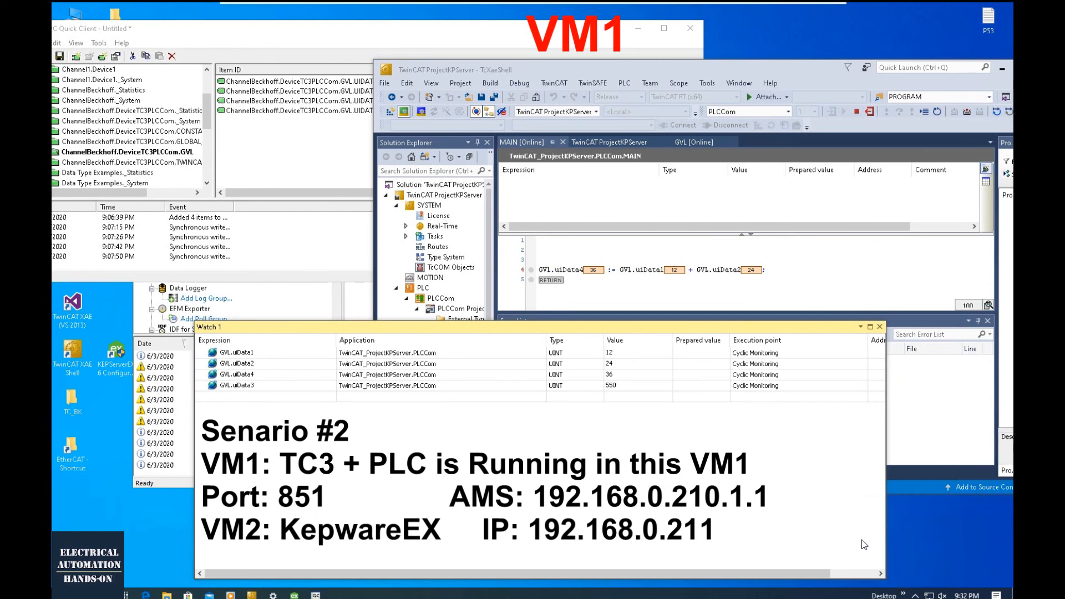
left_click(394, 251)
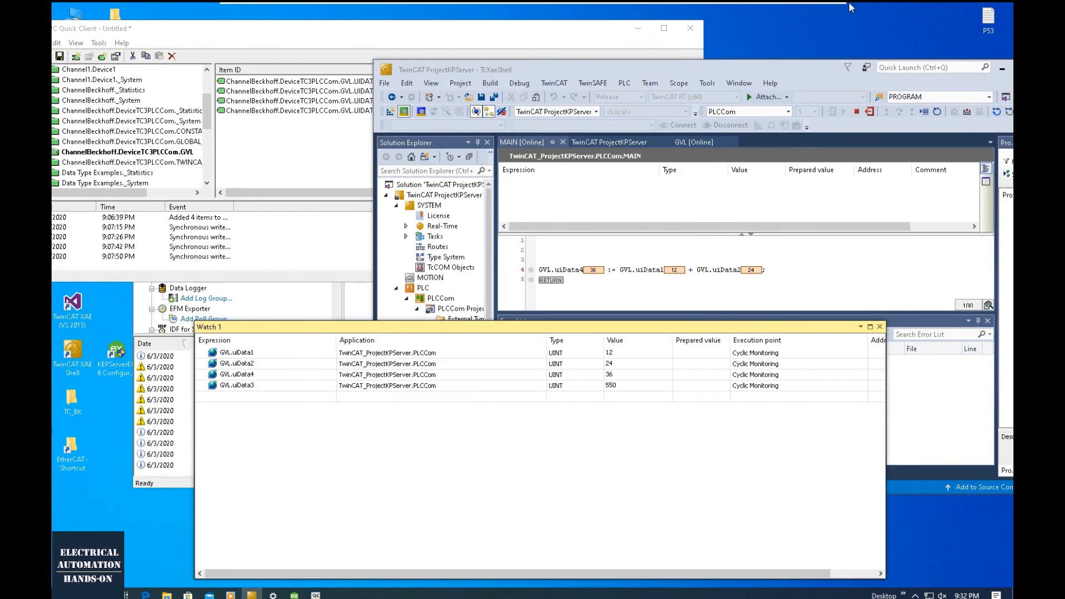
mouse_move(852, 8)
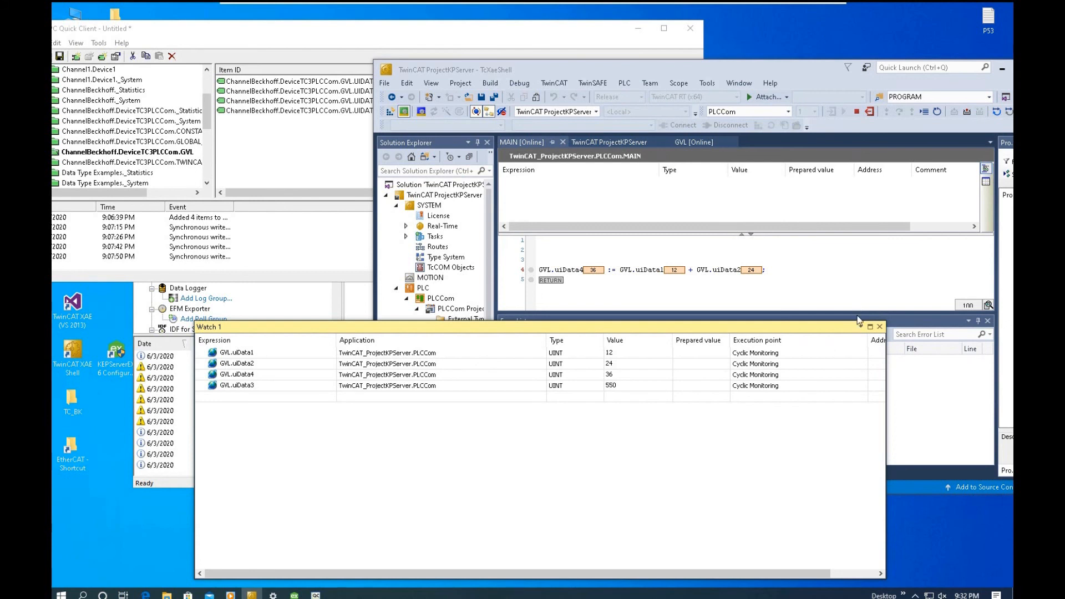
- Widen the Solution Explorer and move the Watch 1 window down so the whole project tree can be seen
left_click(826, 288)
left_click_drag(502, 248, 583, 248)
left_click_drag(573, 328, 454, 492)
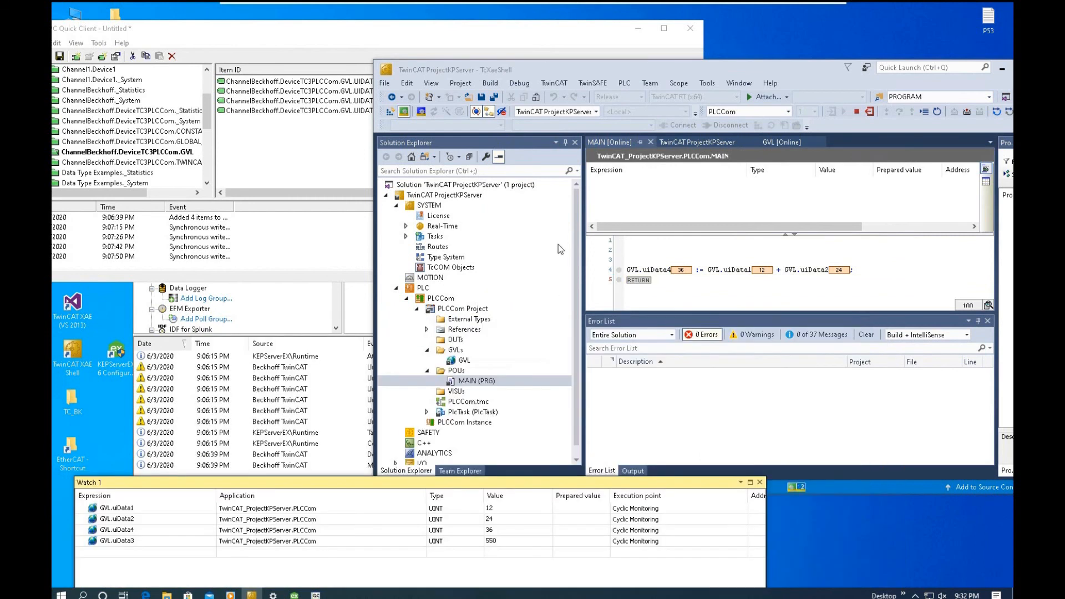
- Open the PLCCom project properties, enlarge their pane, and review the port number and target file settings
left_click(558, 246)
double_click(451, 308)
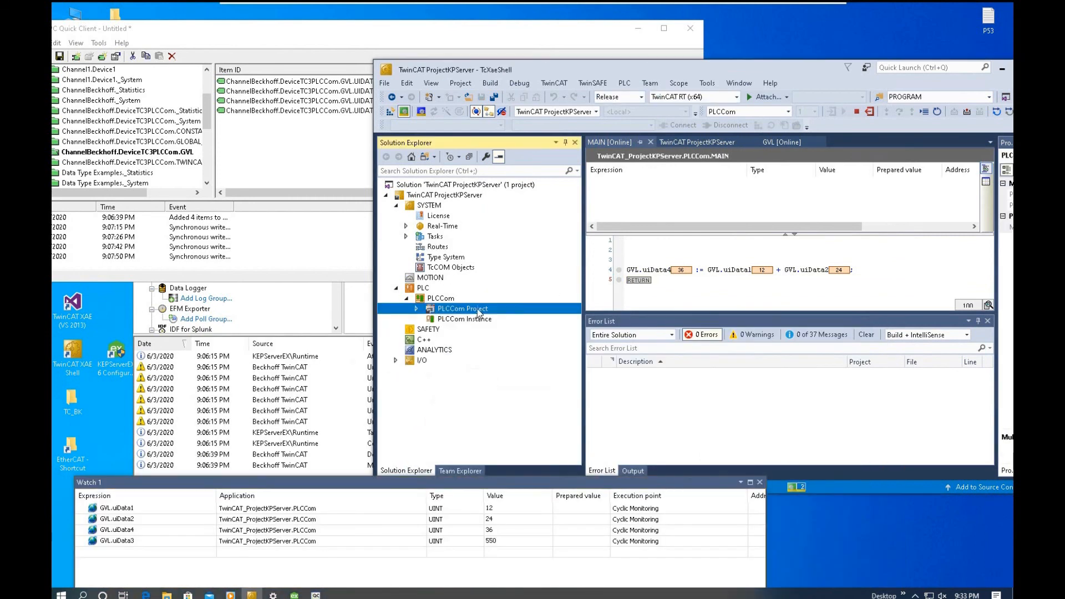
left_click(445, 300)
double_click(445, 302)
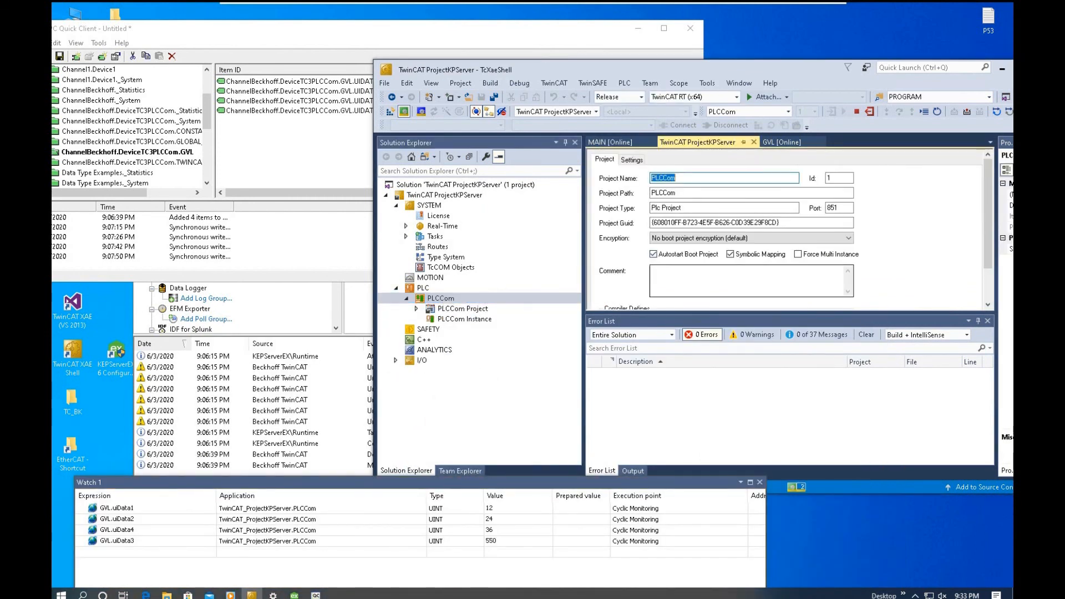
left_click_drag(663, 313, 664, 400)
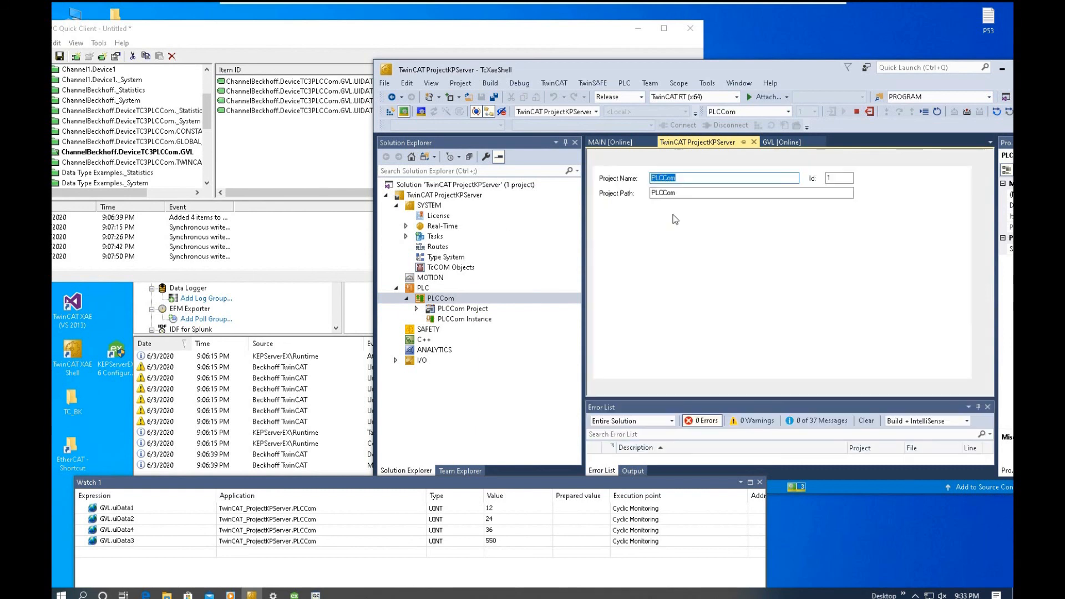
left_click(632, 160)
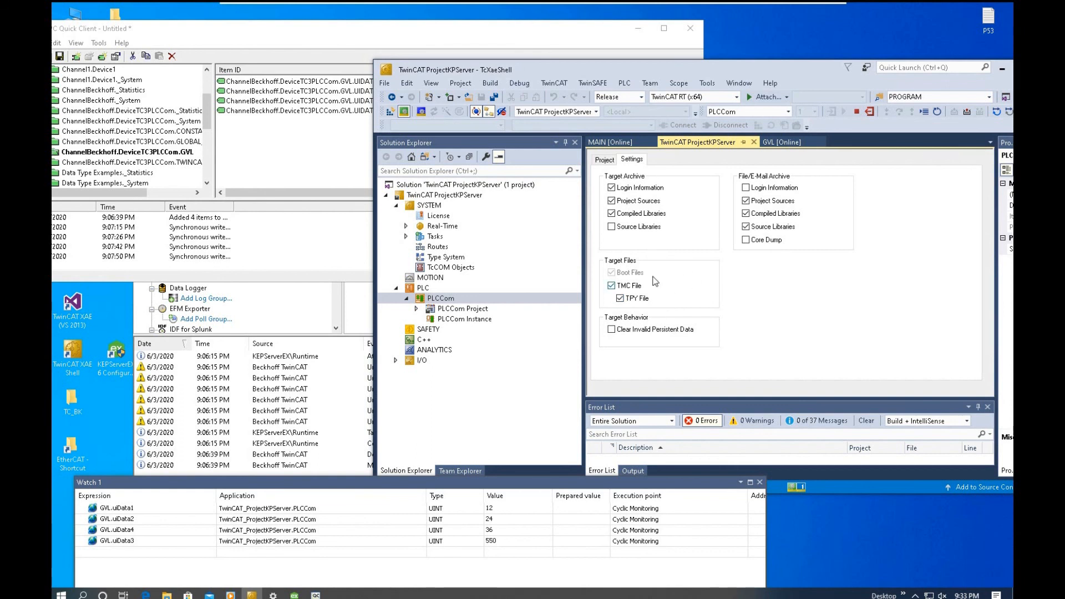
left_click(604, 159)
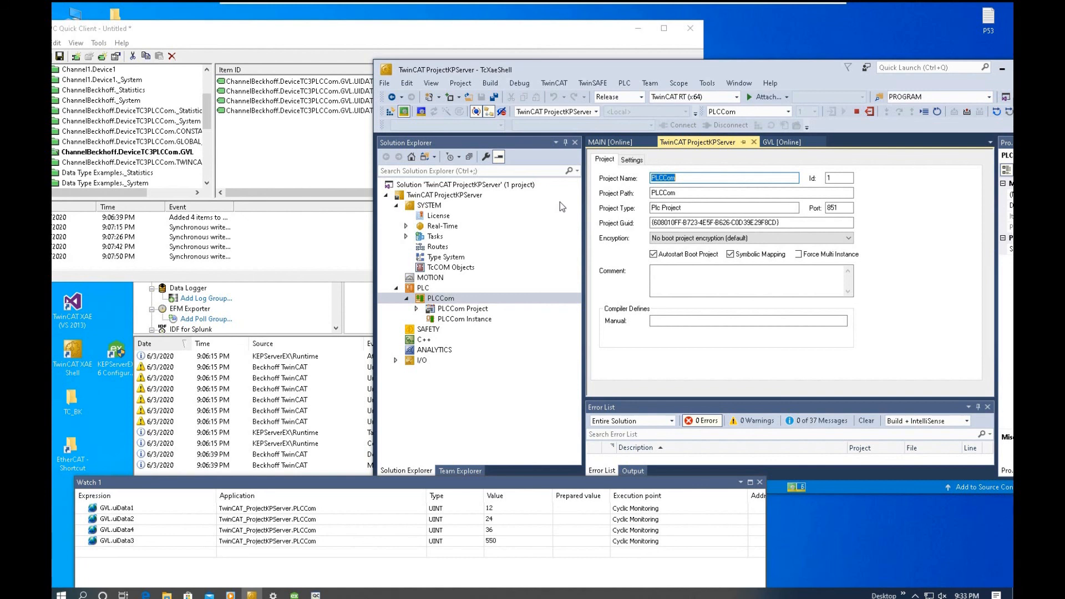
- Check the local AMS Net Id of VM1's TwinCAT router and close its dialog without changing it
left_click(915, 595)
right_click(915, 533)
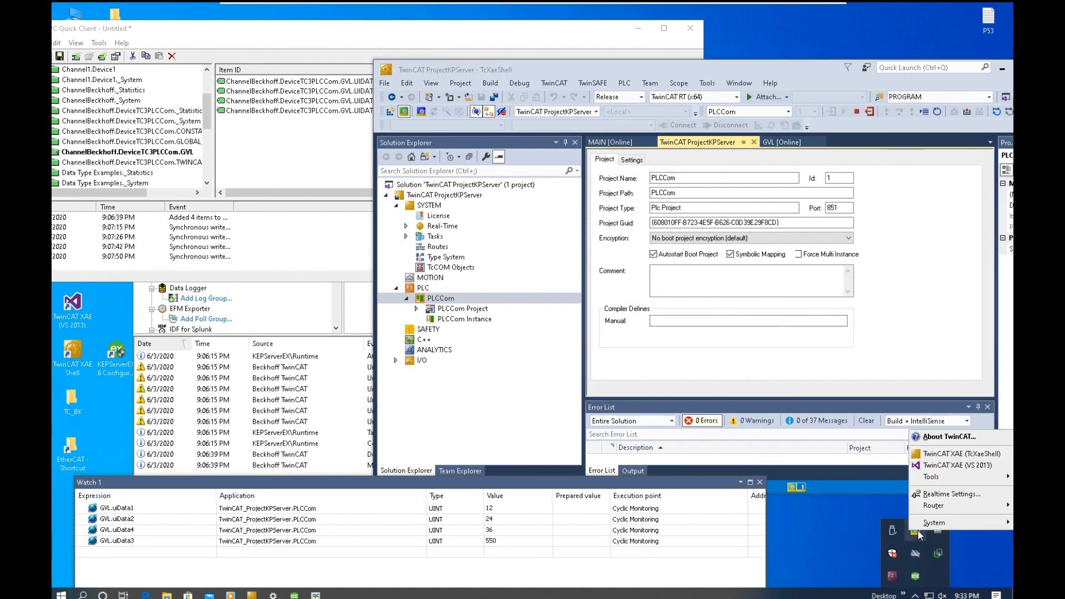
mouse_move(943, 505)
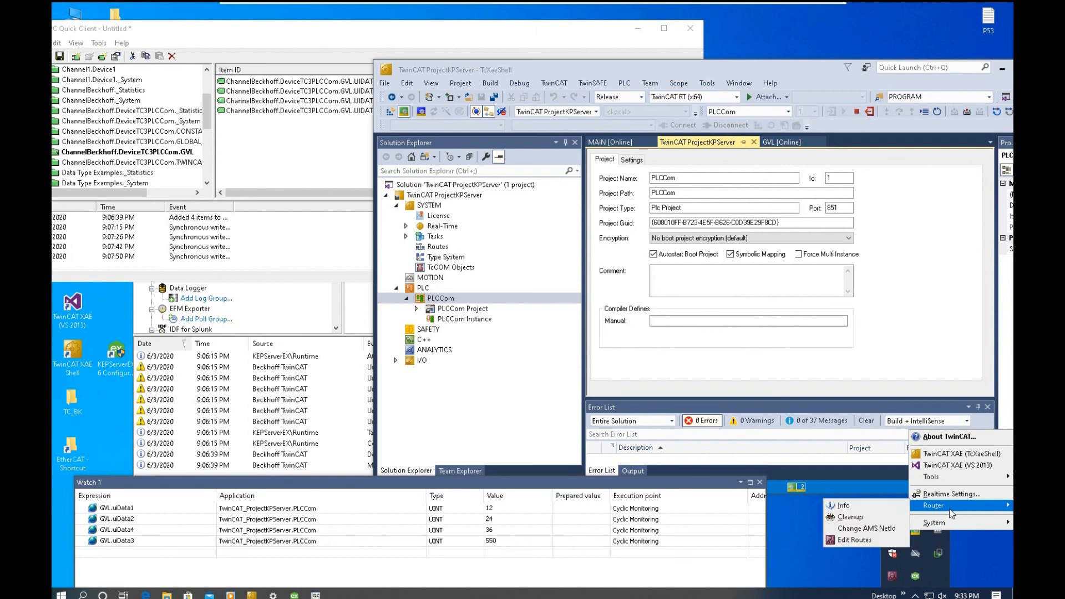
left_click(868, 529)
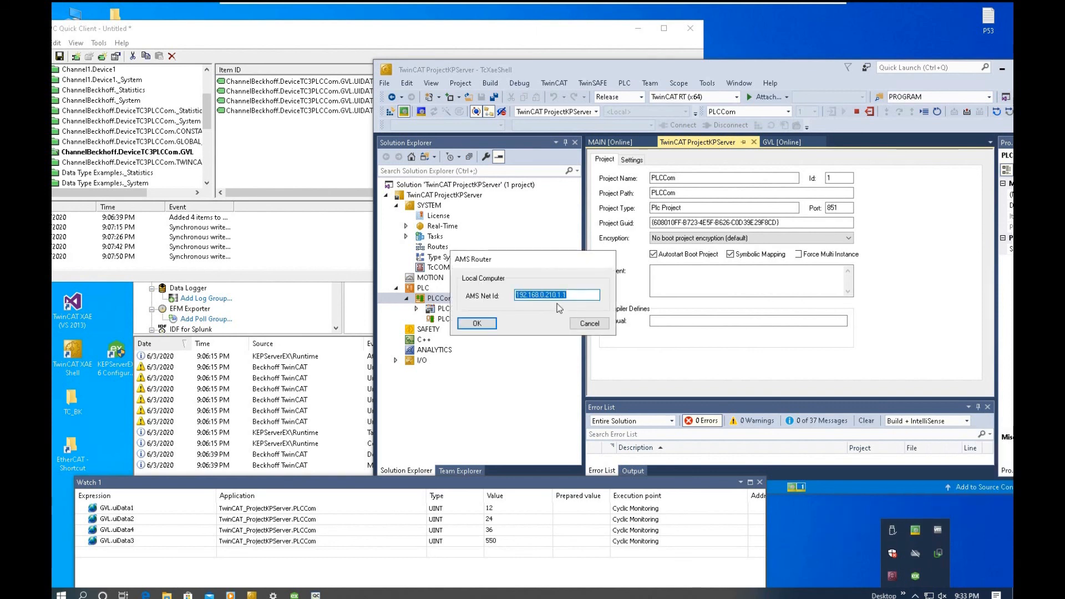
left_click_drag(652, 317, 654, 367)
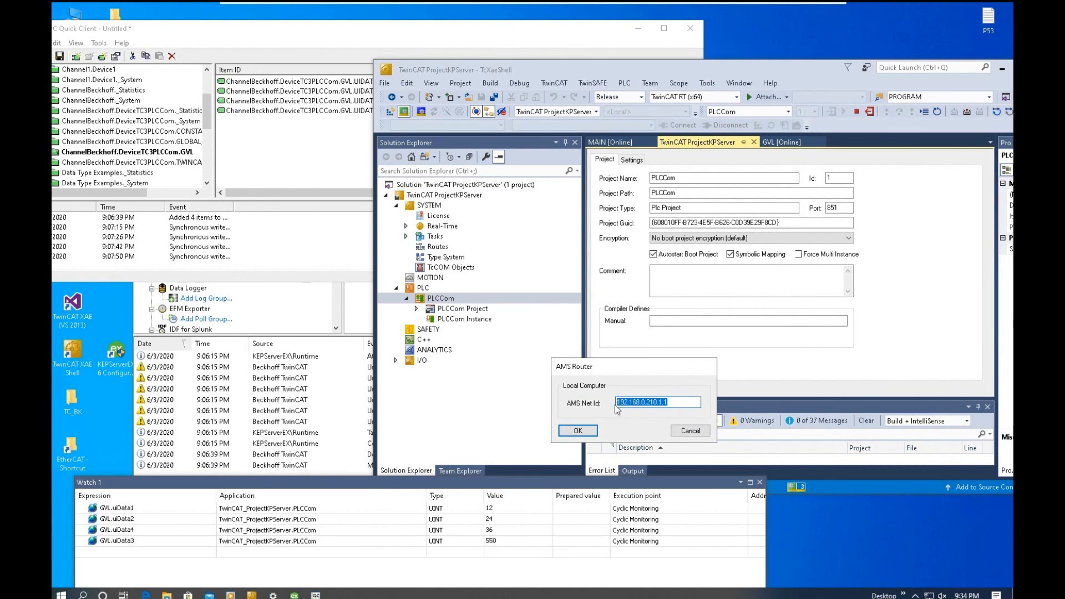
left_click_drag(659, 402, 616, 404)
left_click(690, 407)
left_click(698, 431)
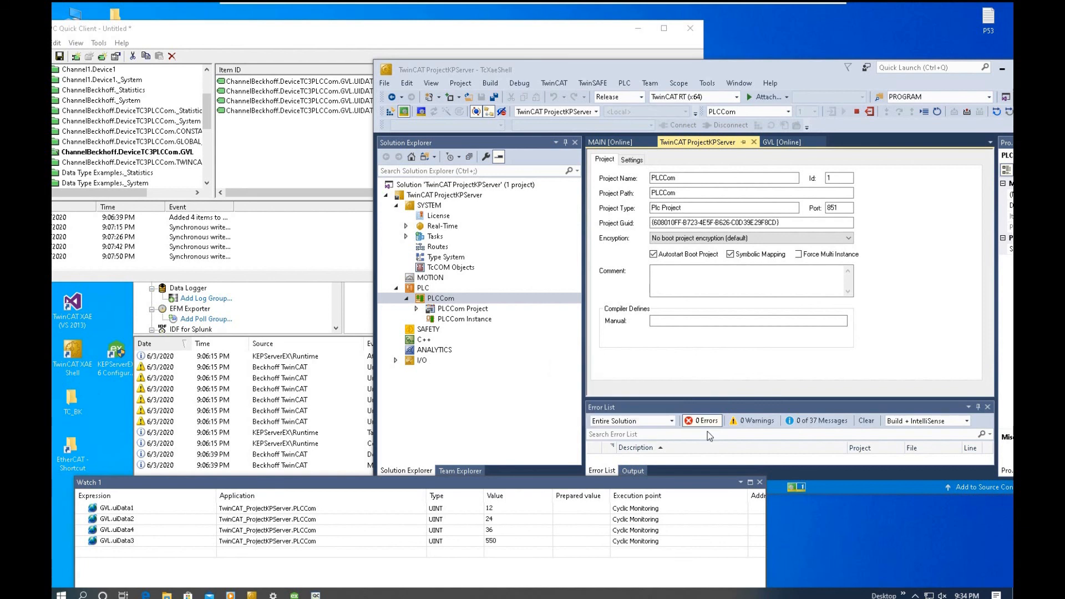
- Check VM1's TwinCAT static routes for a connected route to VM2, and close the list
left_click(916, 595)
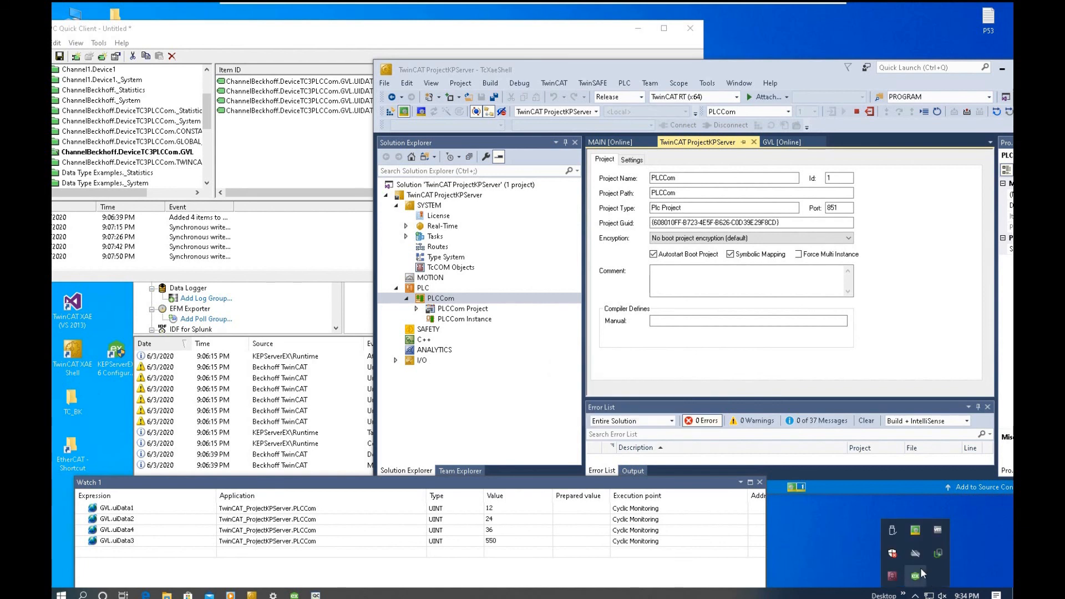
left_click(916, 534)
mouse_move(941, 510)
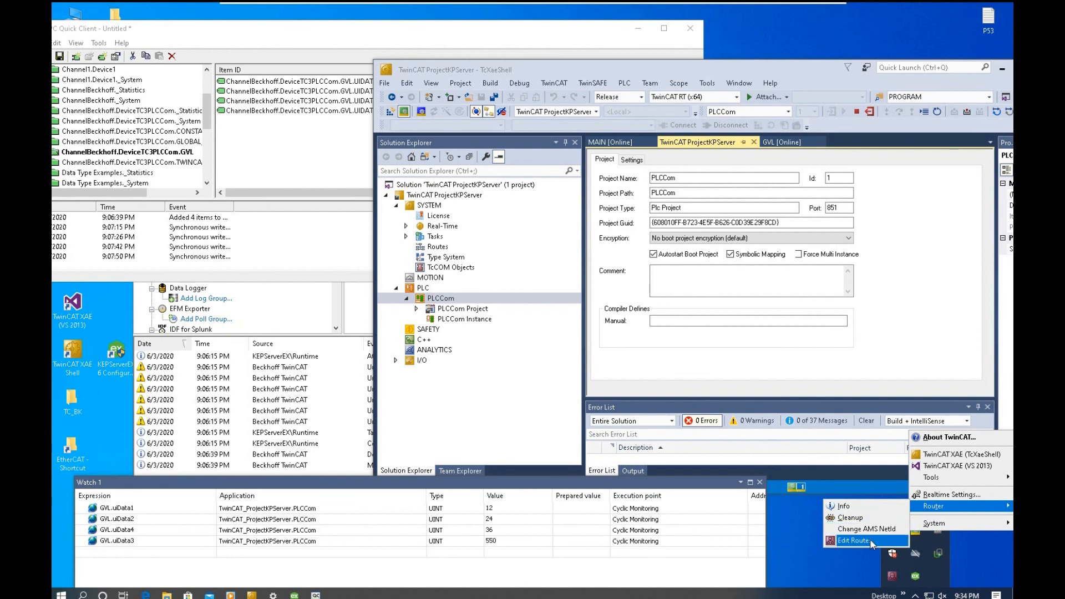
left_click(871, 541)
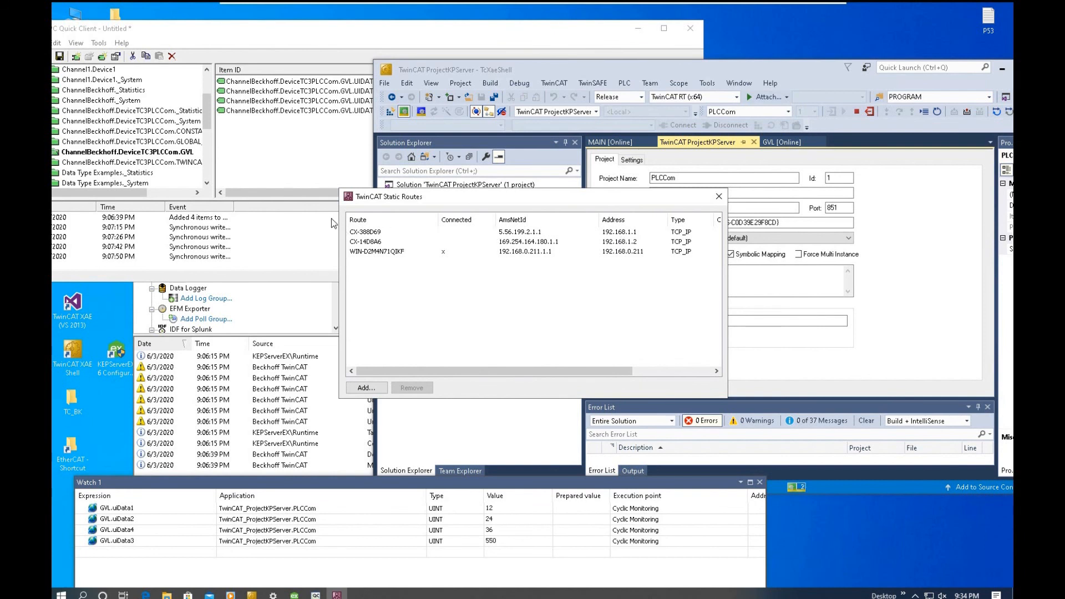
left_click(719, 196)
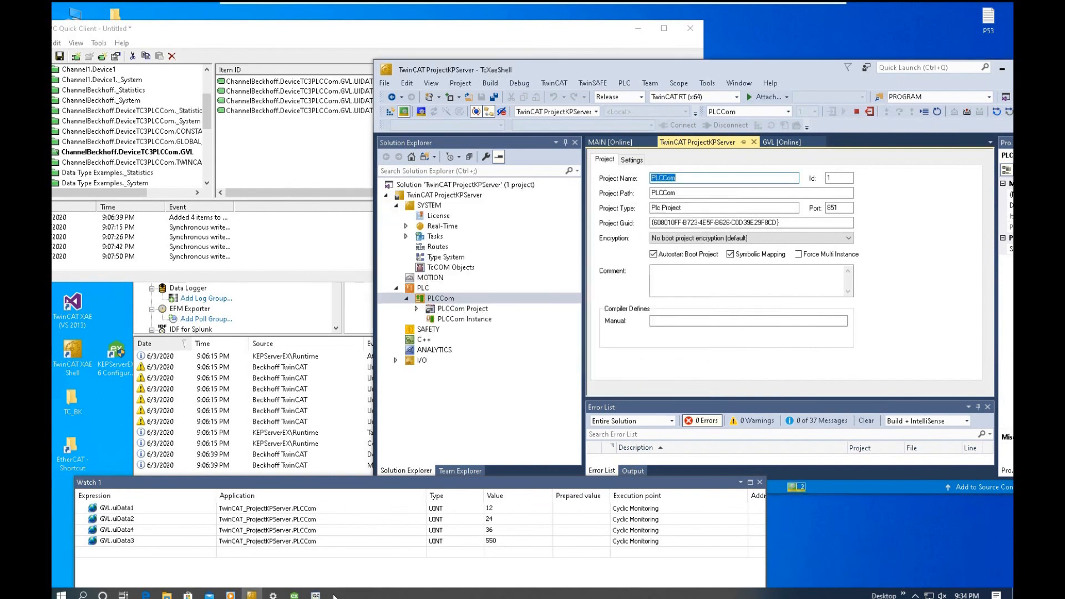
- Switch to VM2, bring the TwinCAT System folder window forward and show its full path C:\TwinCAT\3.1\System
mouse_move(810, 7)
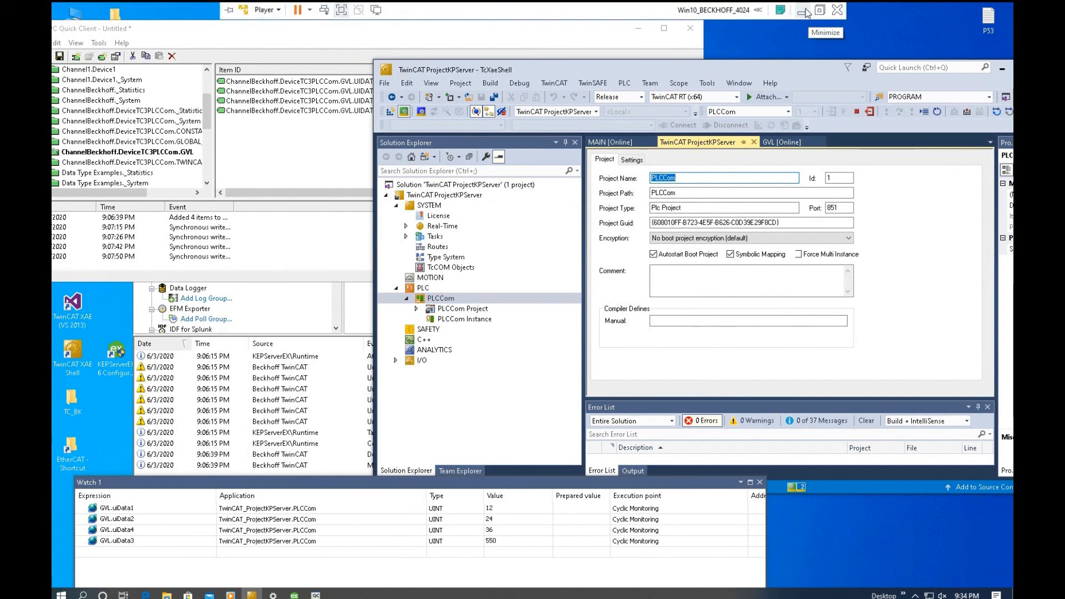
left_click(804, 11)
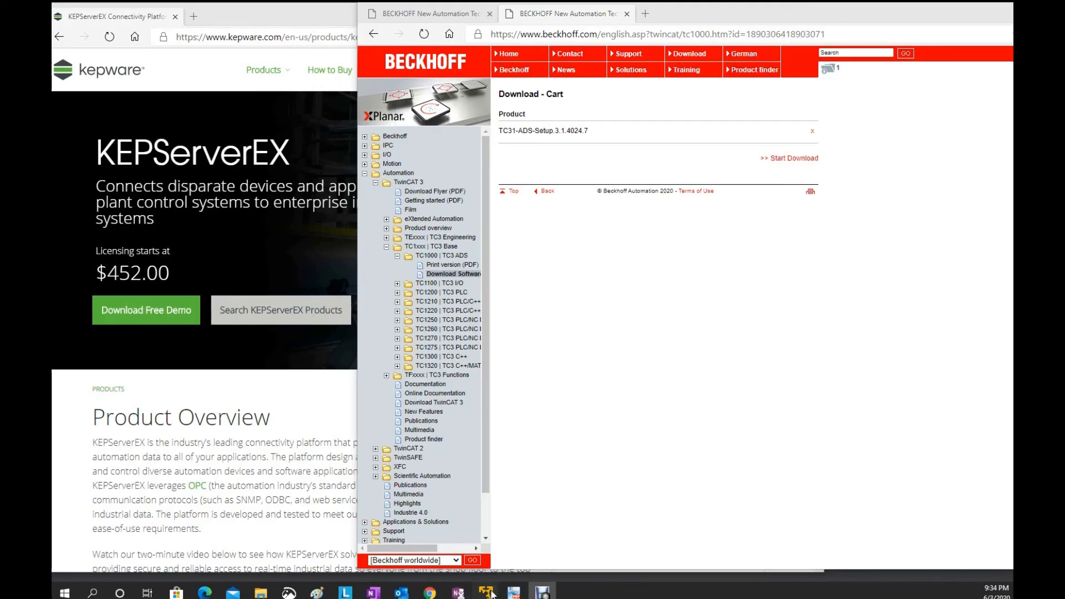
mouse_move(491, 594)
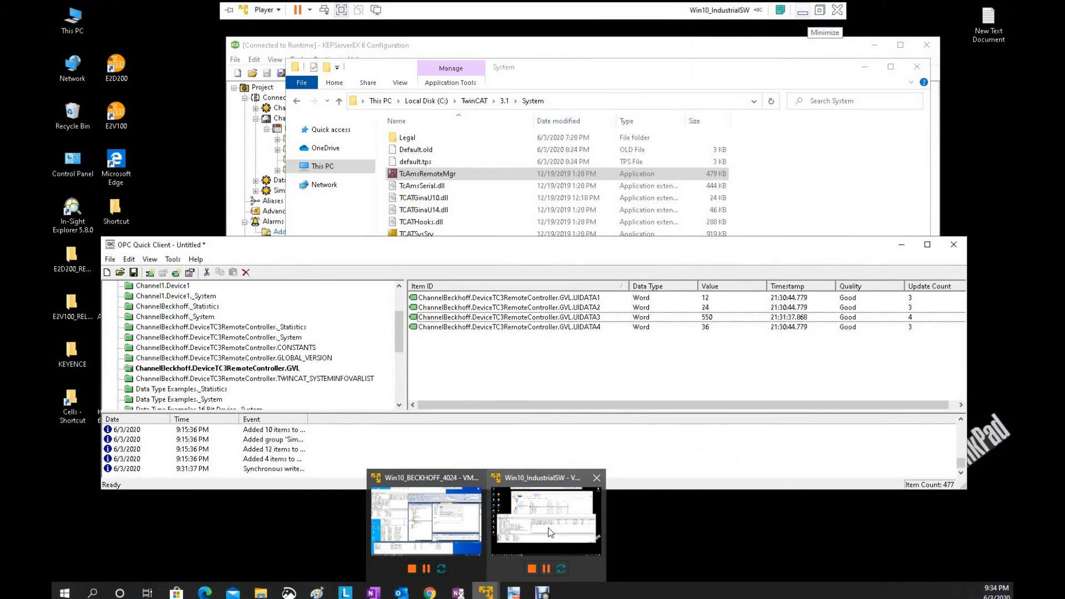
left_click(548, 527)
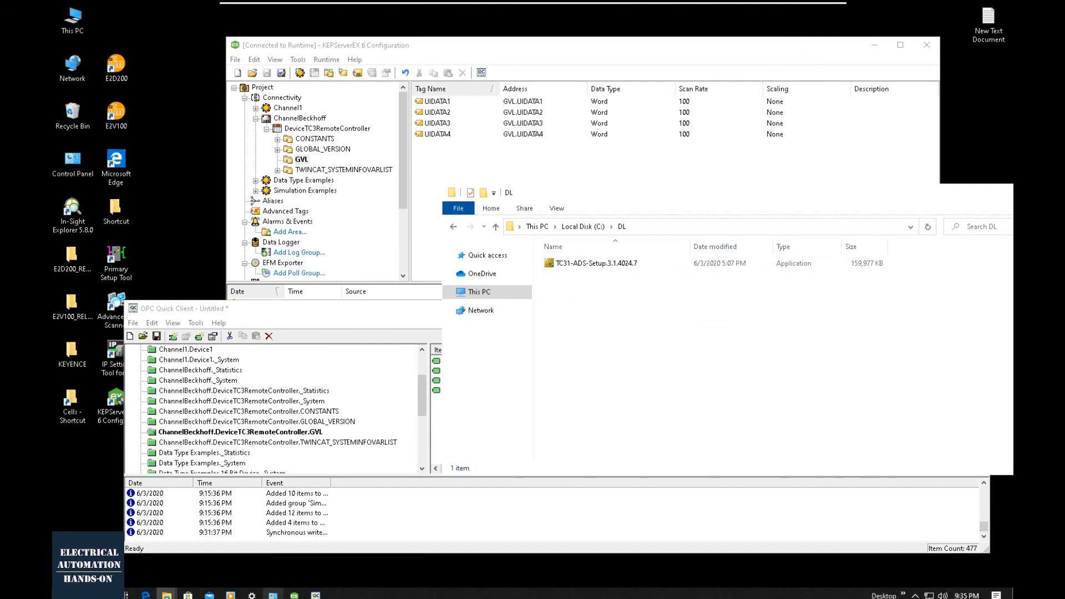
mouse_move(166, 595)
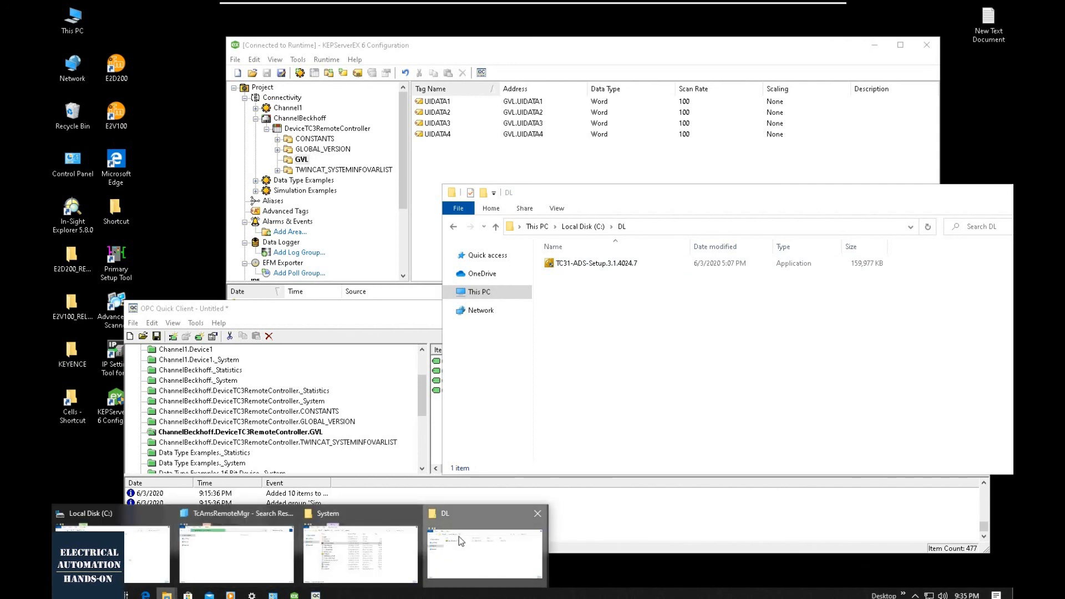
left_click(368, 546)
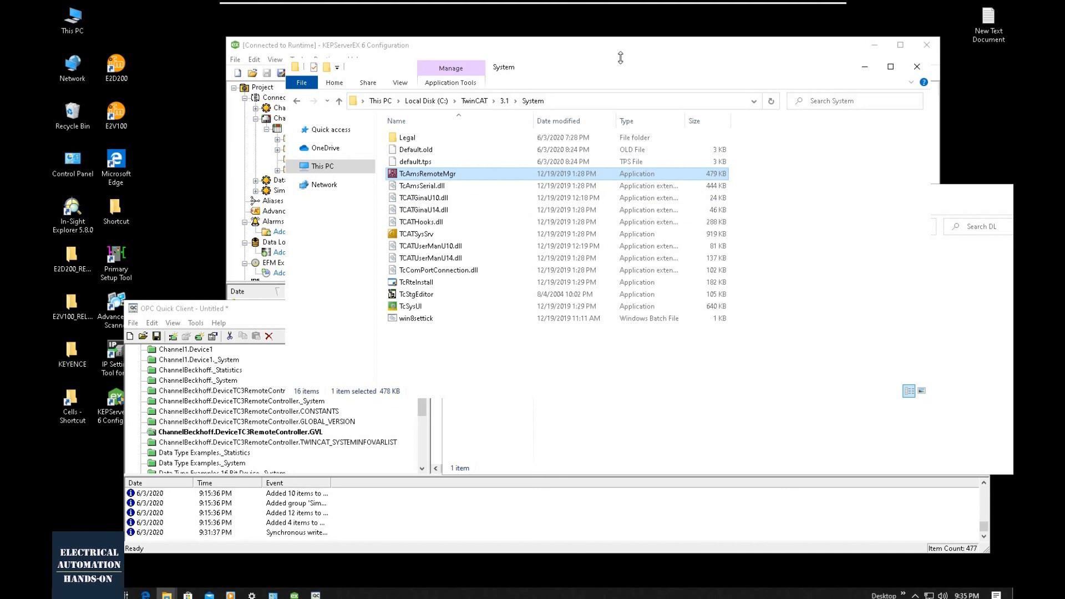
left_click_drag(617, 63, 710, 181)
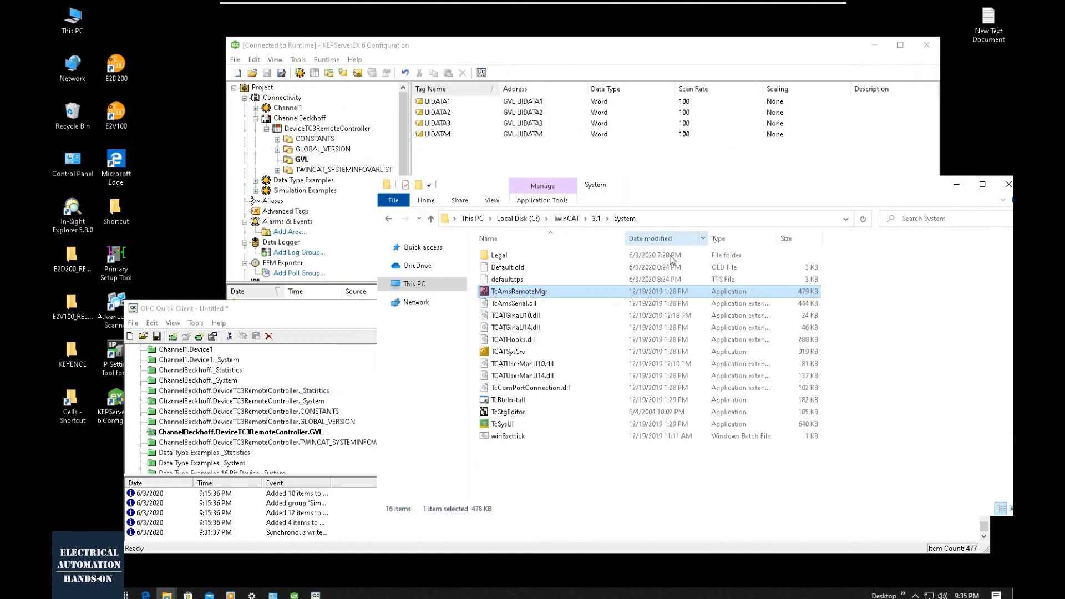
left_click(630, 218)
left_click(609, 219)
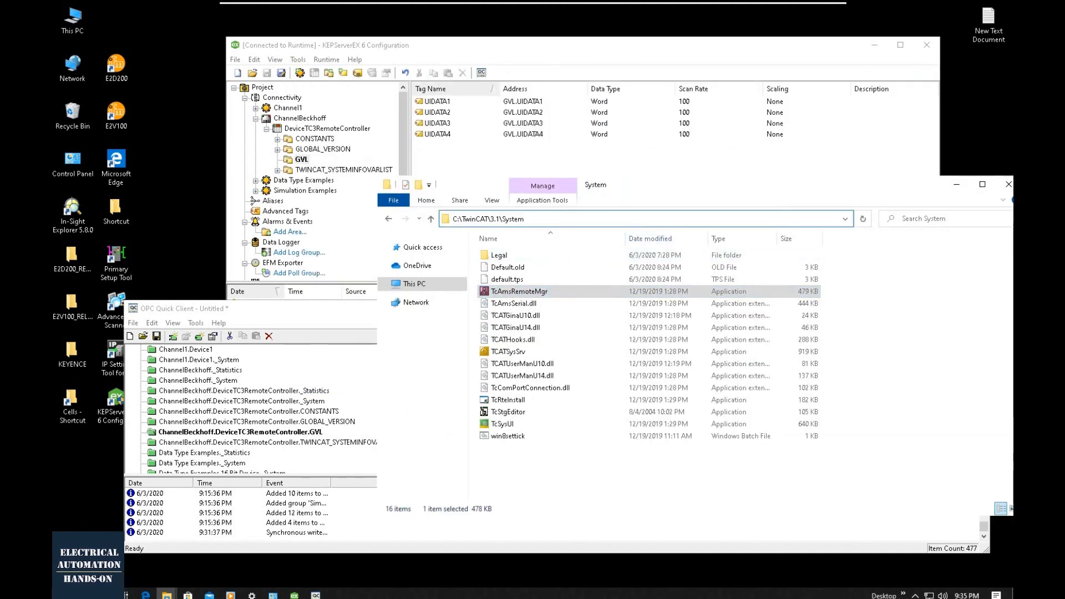
- Run TcAmsRemoteMgr to inspect the static route to VM1, and bring OPC Quick Client forward to check the GVL tags
left_click(526, 294)
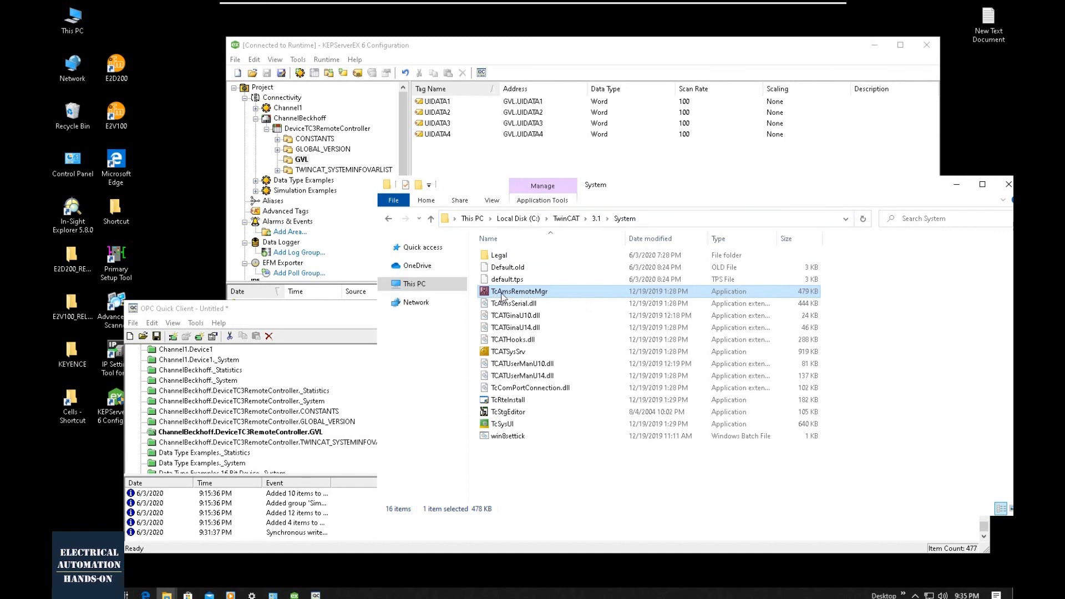
double_click(502, 298)
left_click_drag(508, 201, 550, 255)
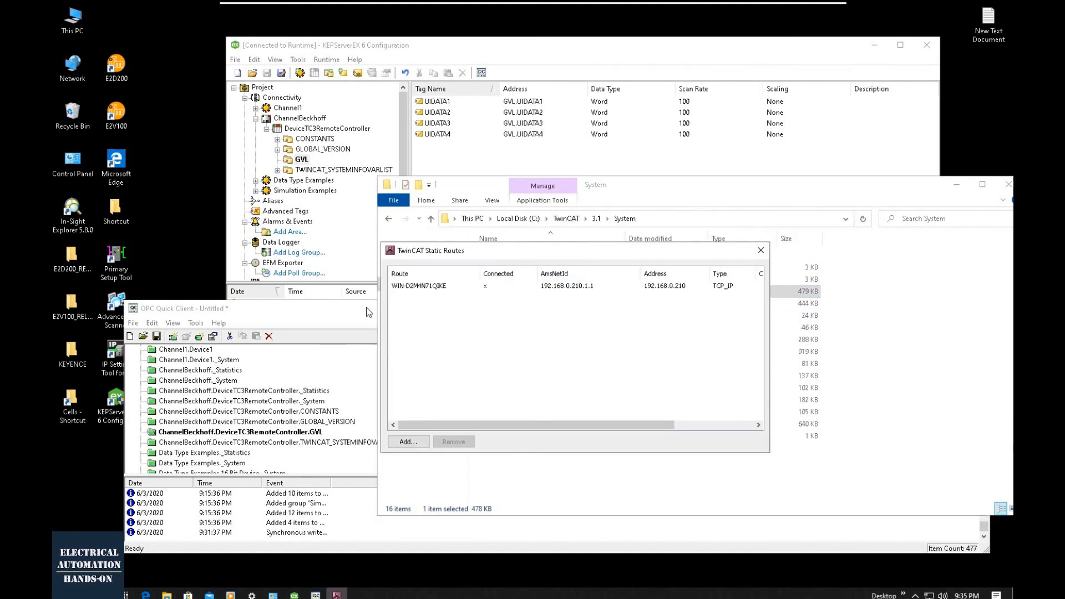
left_click_drag(588, 249, 705, 286)
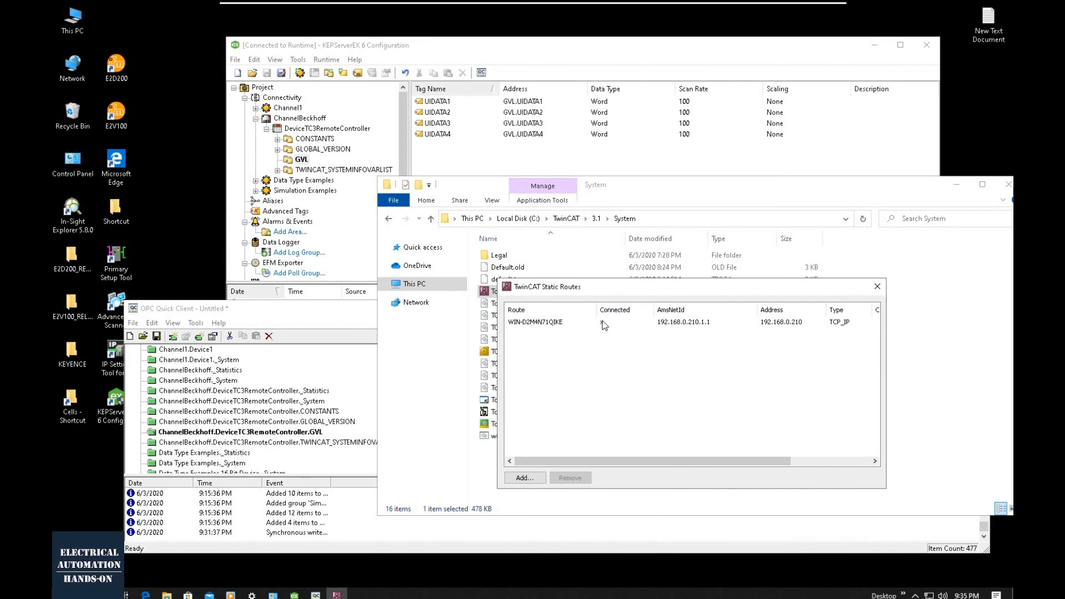
left_click(359, 311)
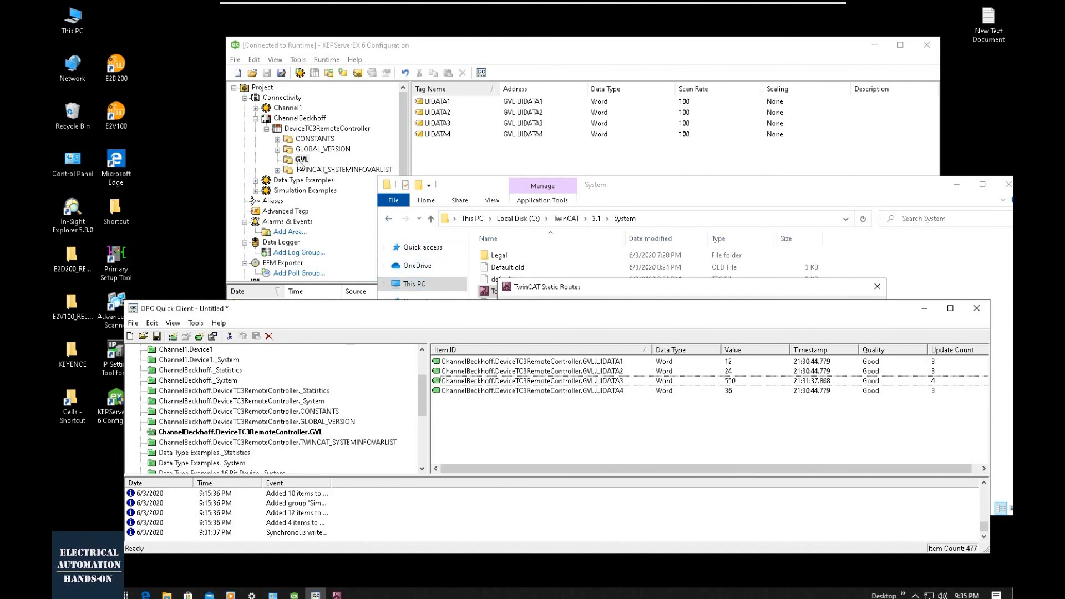
- Review the tag generation properties of DeviceTC3RemoteController in KEPServerEX and list the tags of its GVL group
left_click(324, 130)
right_click(324, 133)
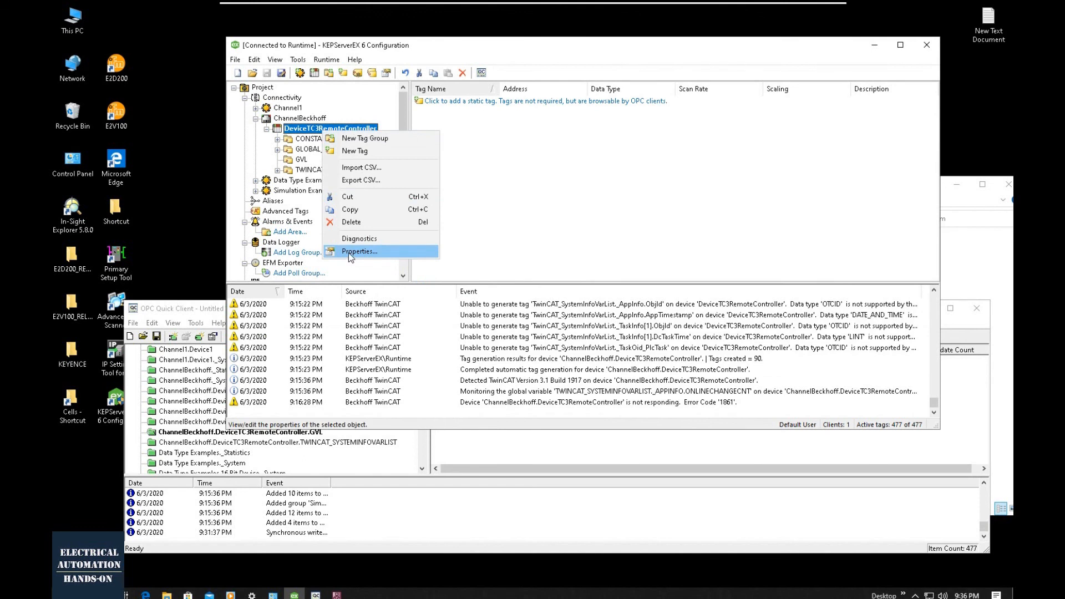
left_click(348, 251)
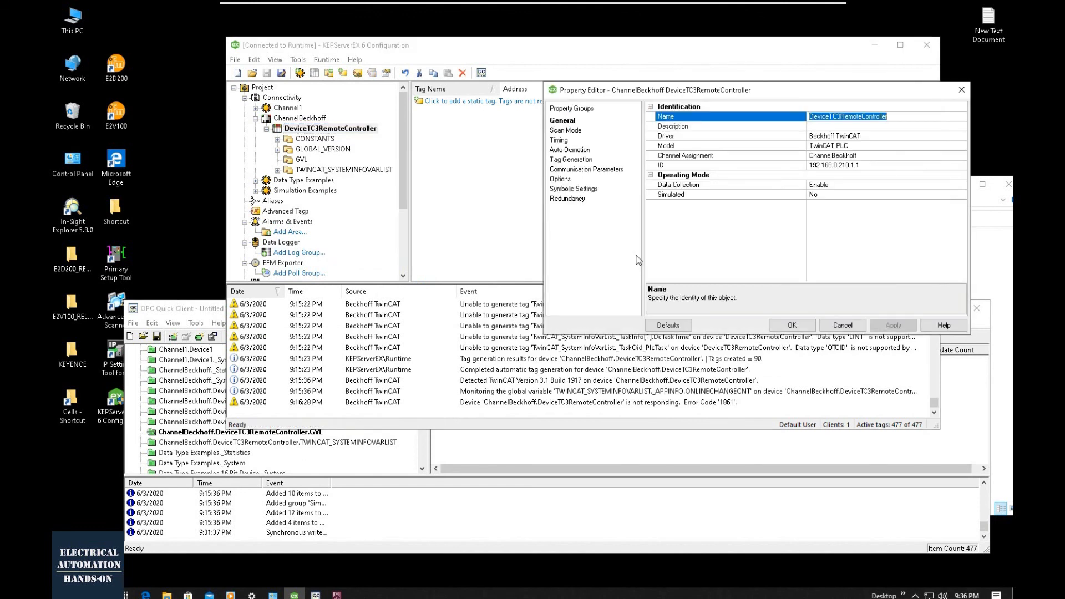
left_click(573, 161)
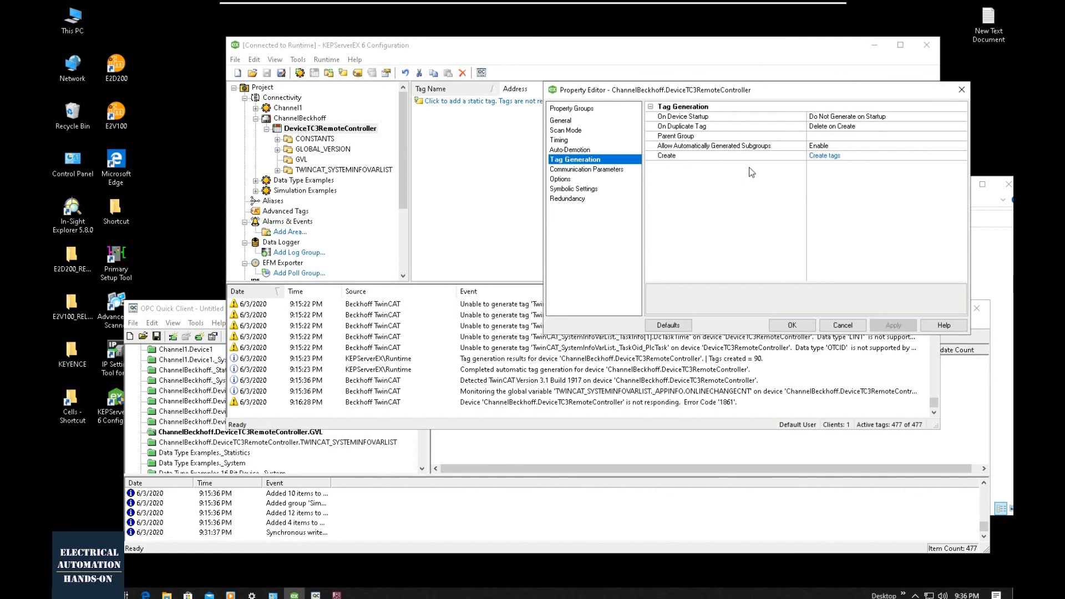
left_click(830, 158)
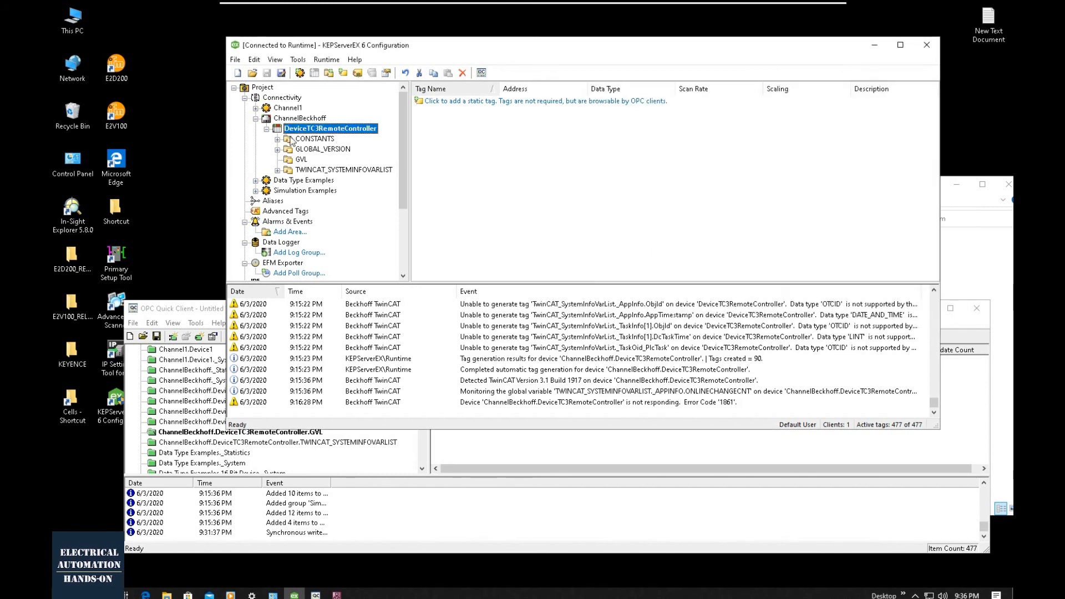
left_click(300, 160)
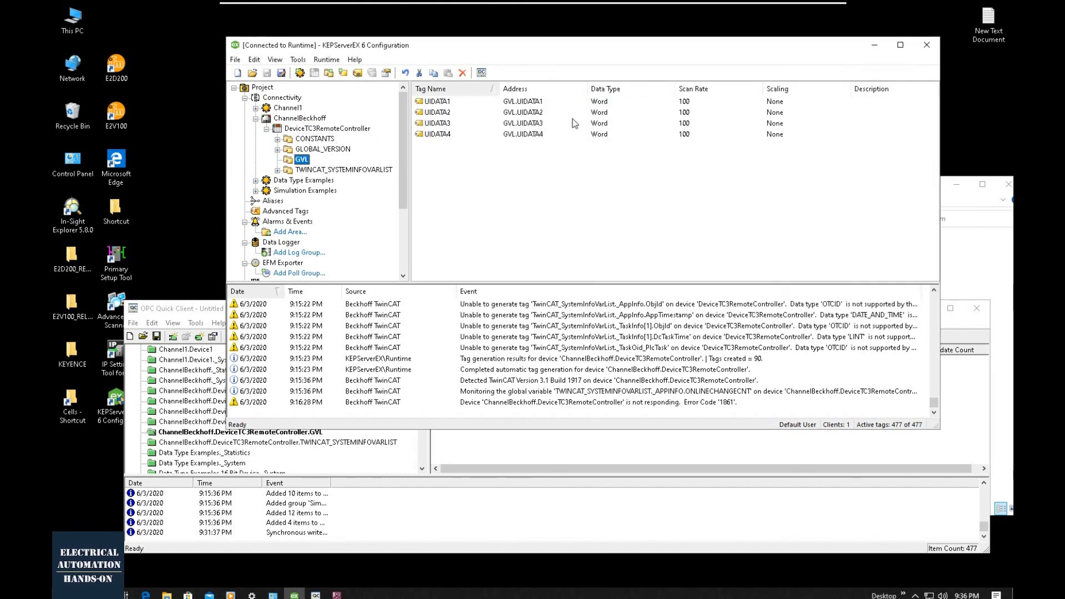